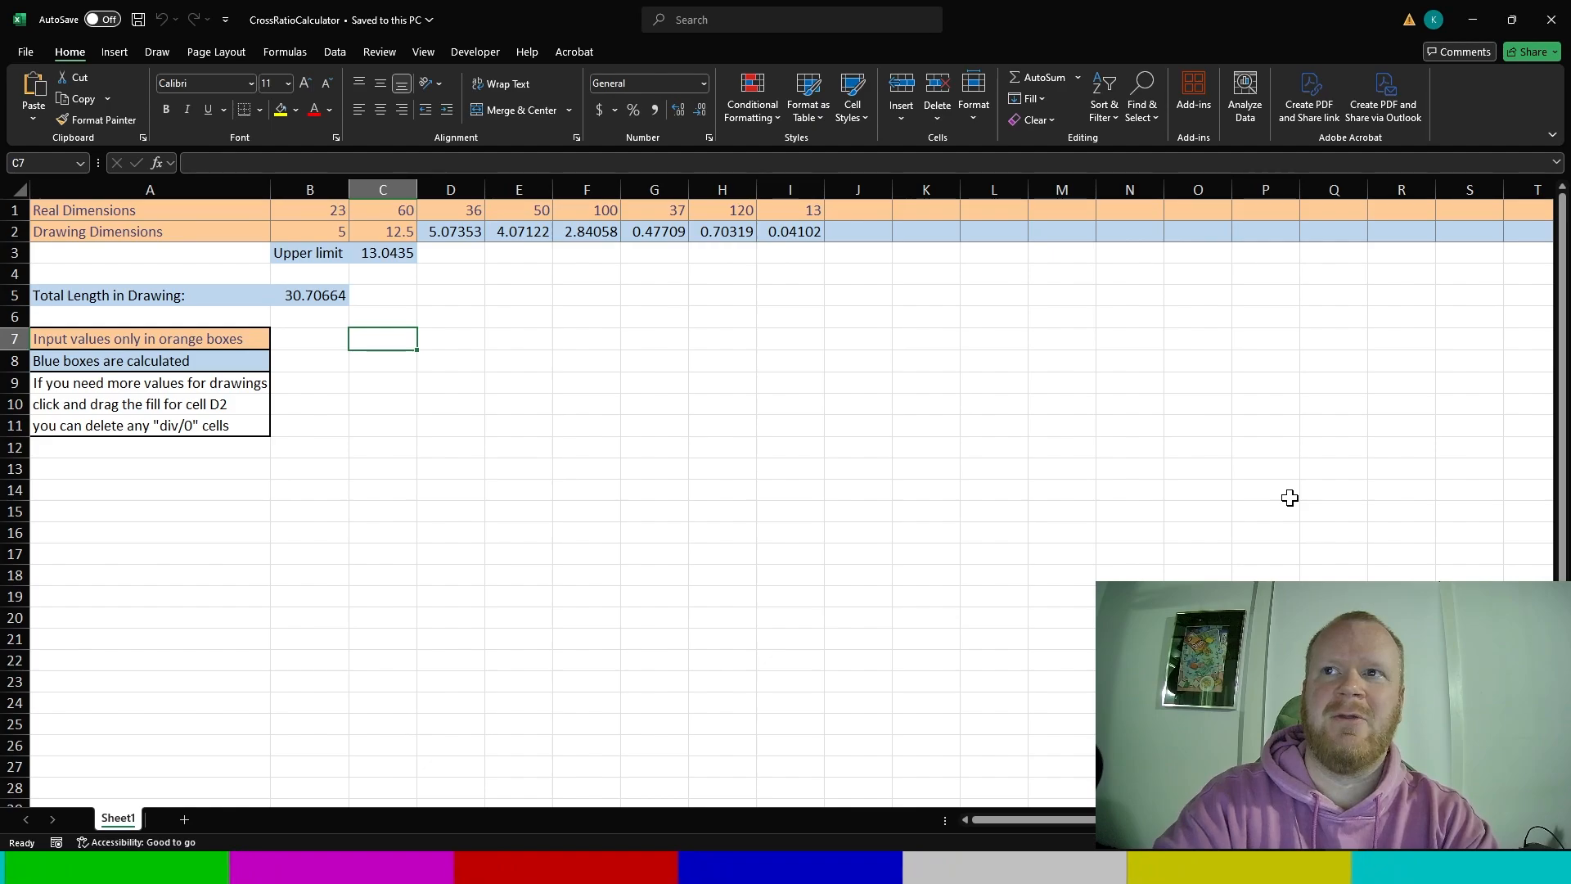
- Examine the cross-ratio formula behind the calculated drawing dimension in cell D2
click(452, 234)
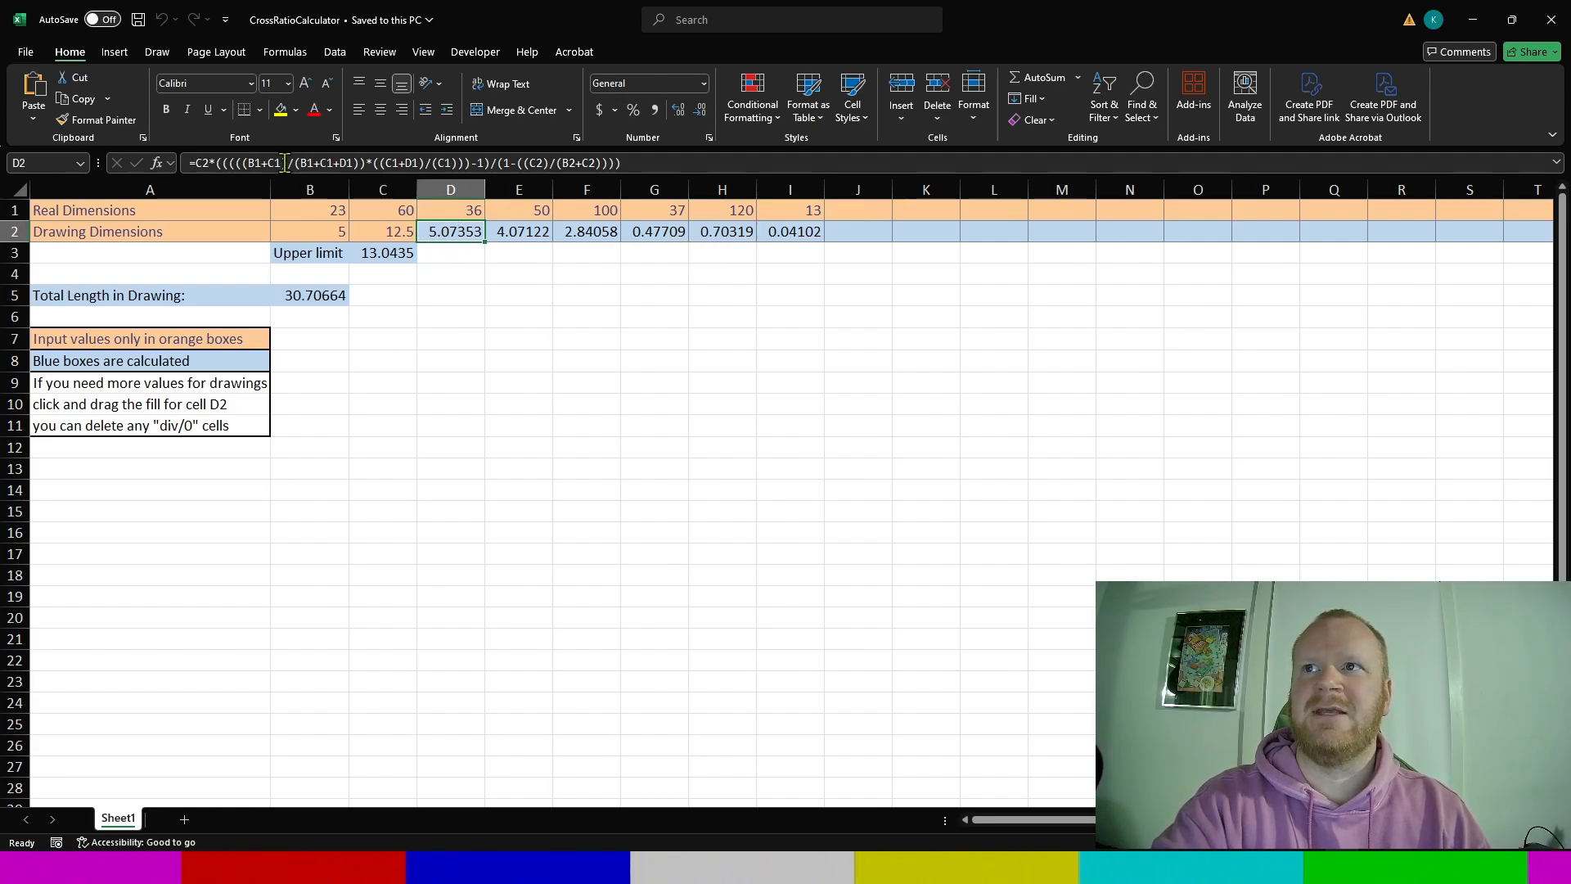
drag(622, 163, 189, 163)
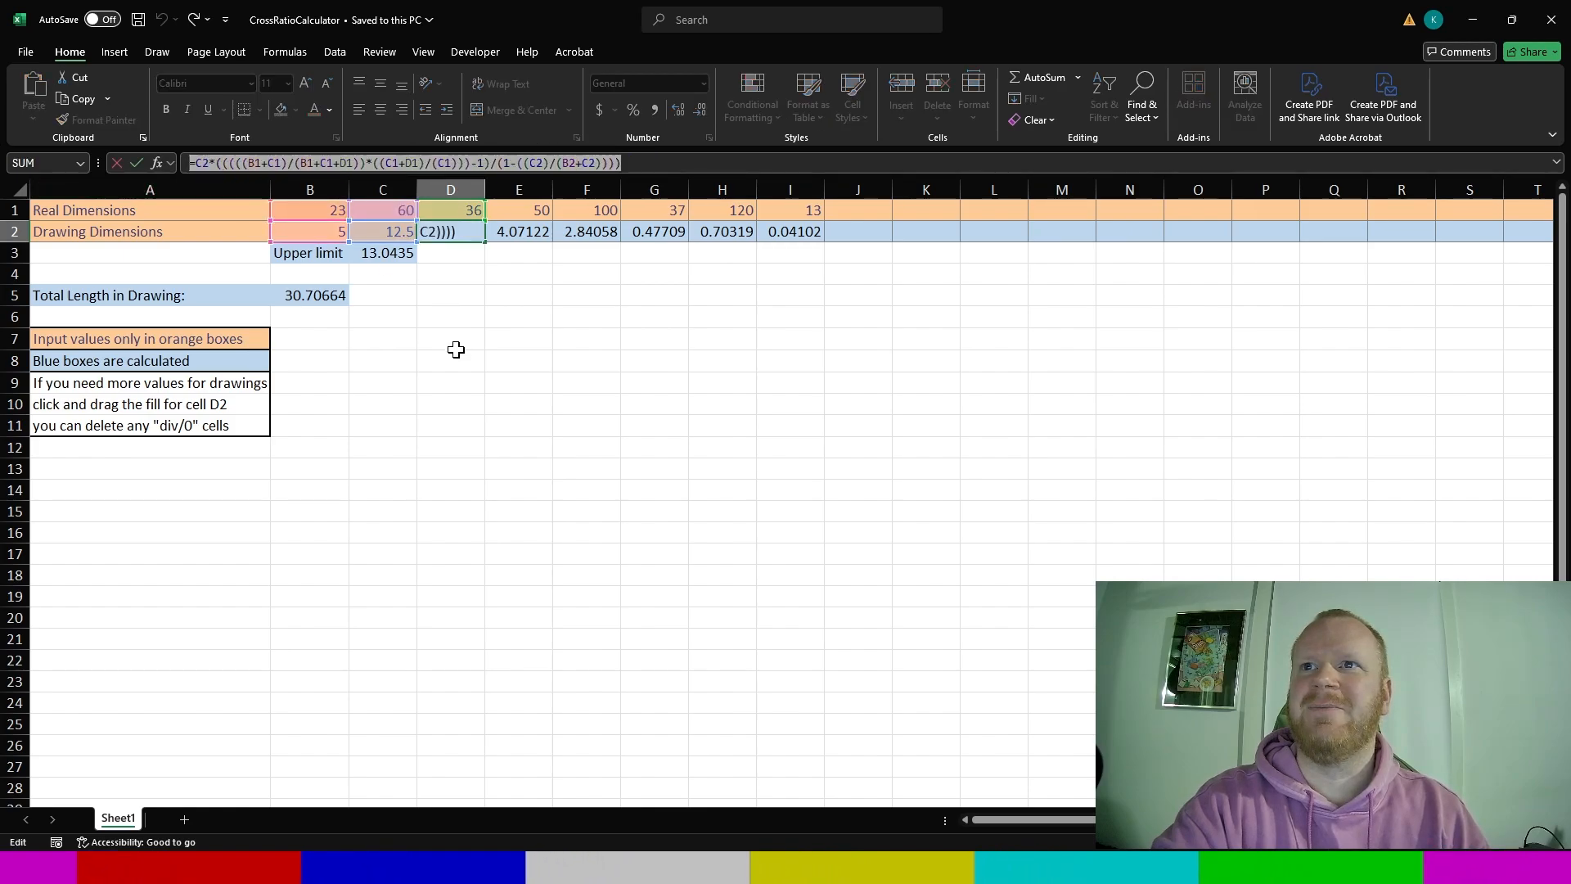
key(Escape)
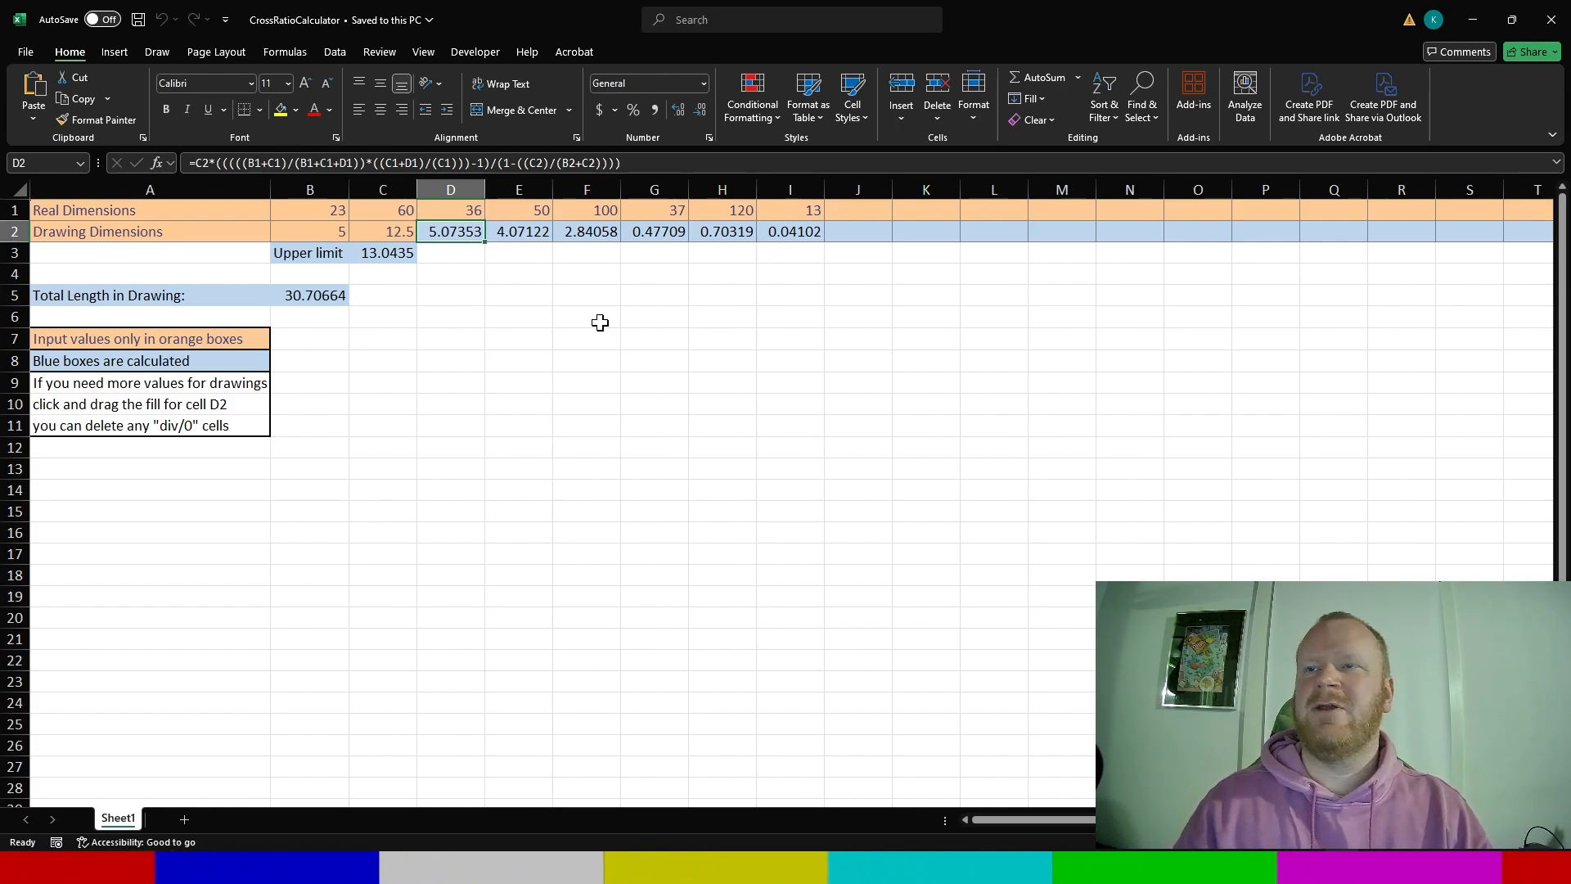
- Look through the real dimension inputs across row 1, from B1 to I1
click(310, 209)
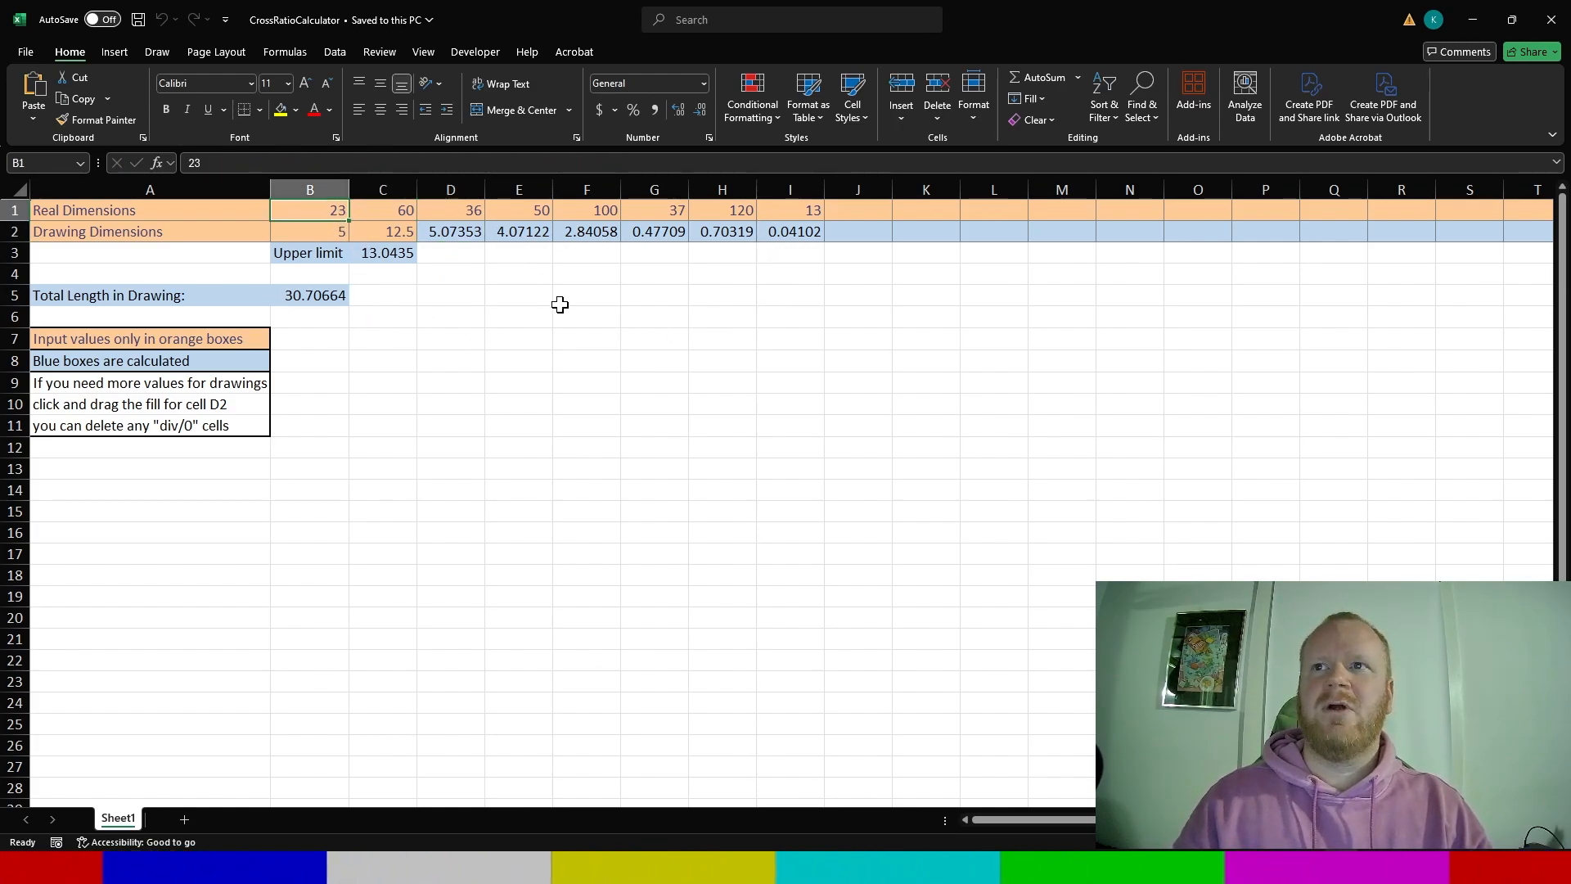
key(Right)
key(Right)
key(Right)
key(Right)
key(Right)
key(Right)
key(Right)
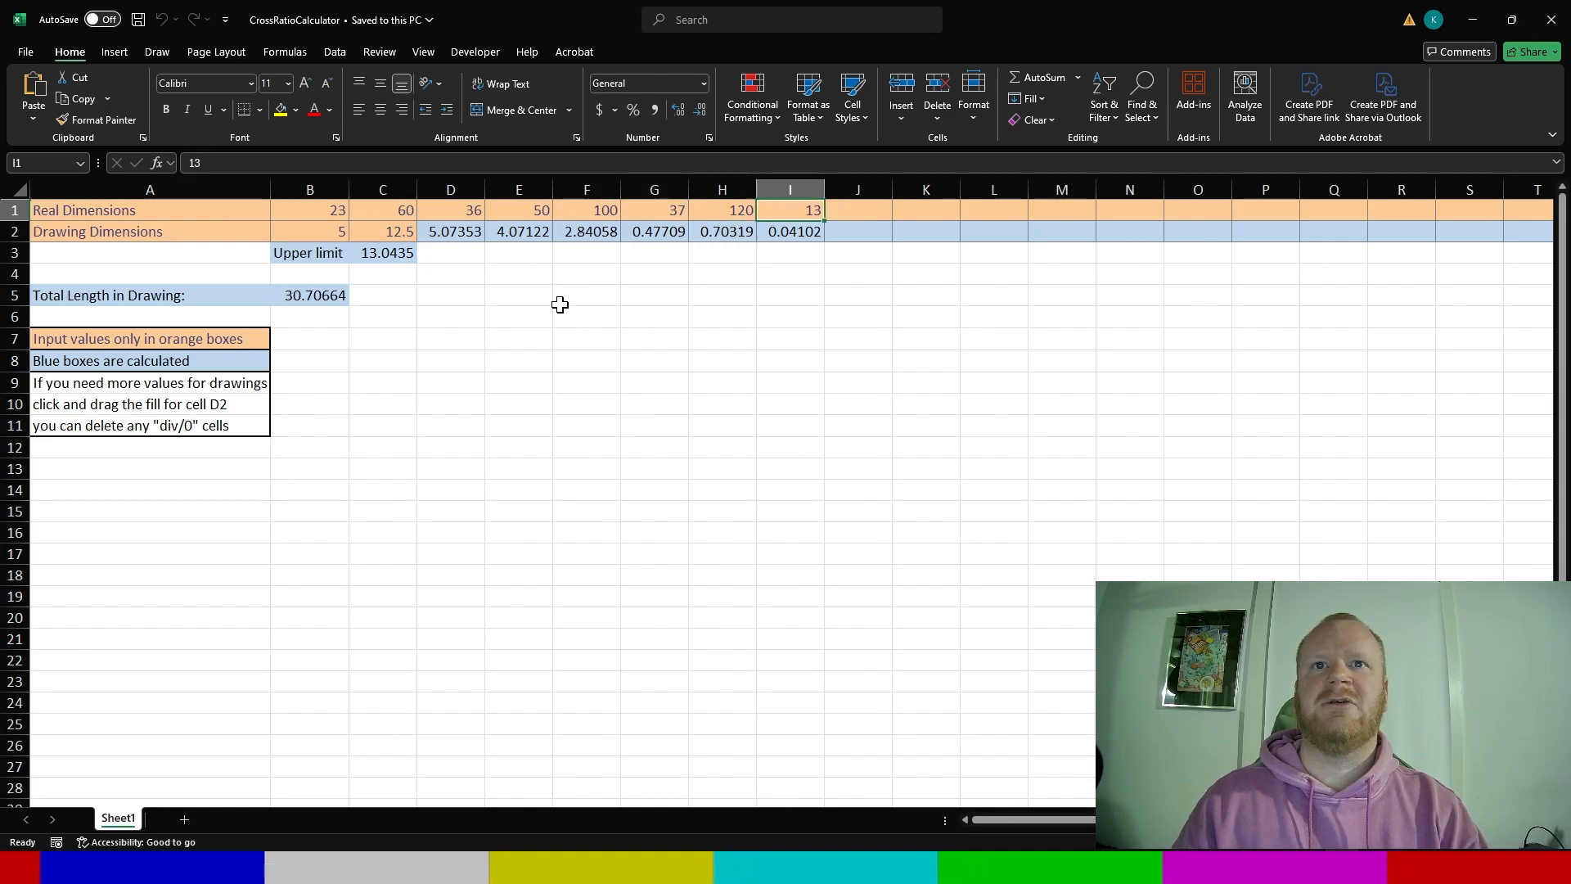
key(Left)
key(Left)
key(Left)
key(Left)
key(Left)
key(Left)
key(Left)
key(Right)
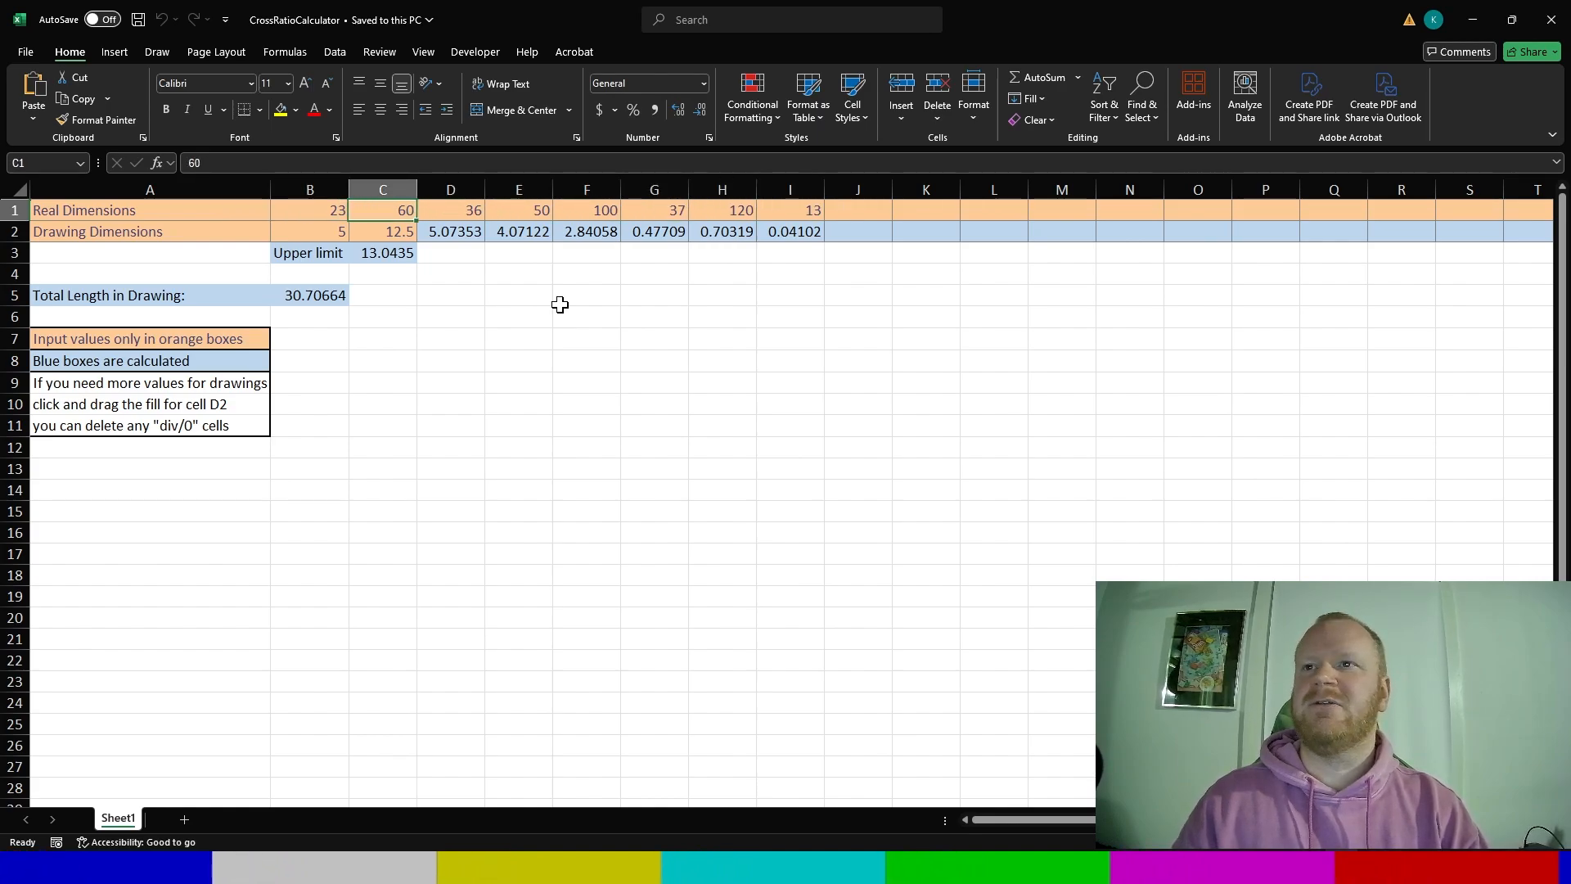
key(Right)
key(Right)
key(Right)
key(Right)
key(Right)
key(Right)
key(Left)
key(Left)
key(Left)
key(Left)
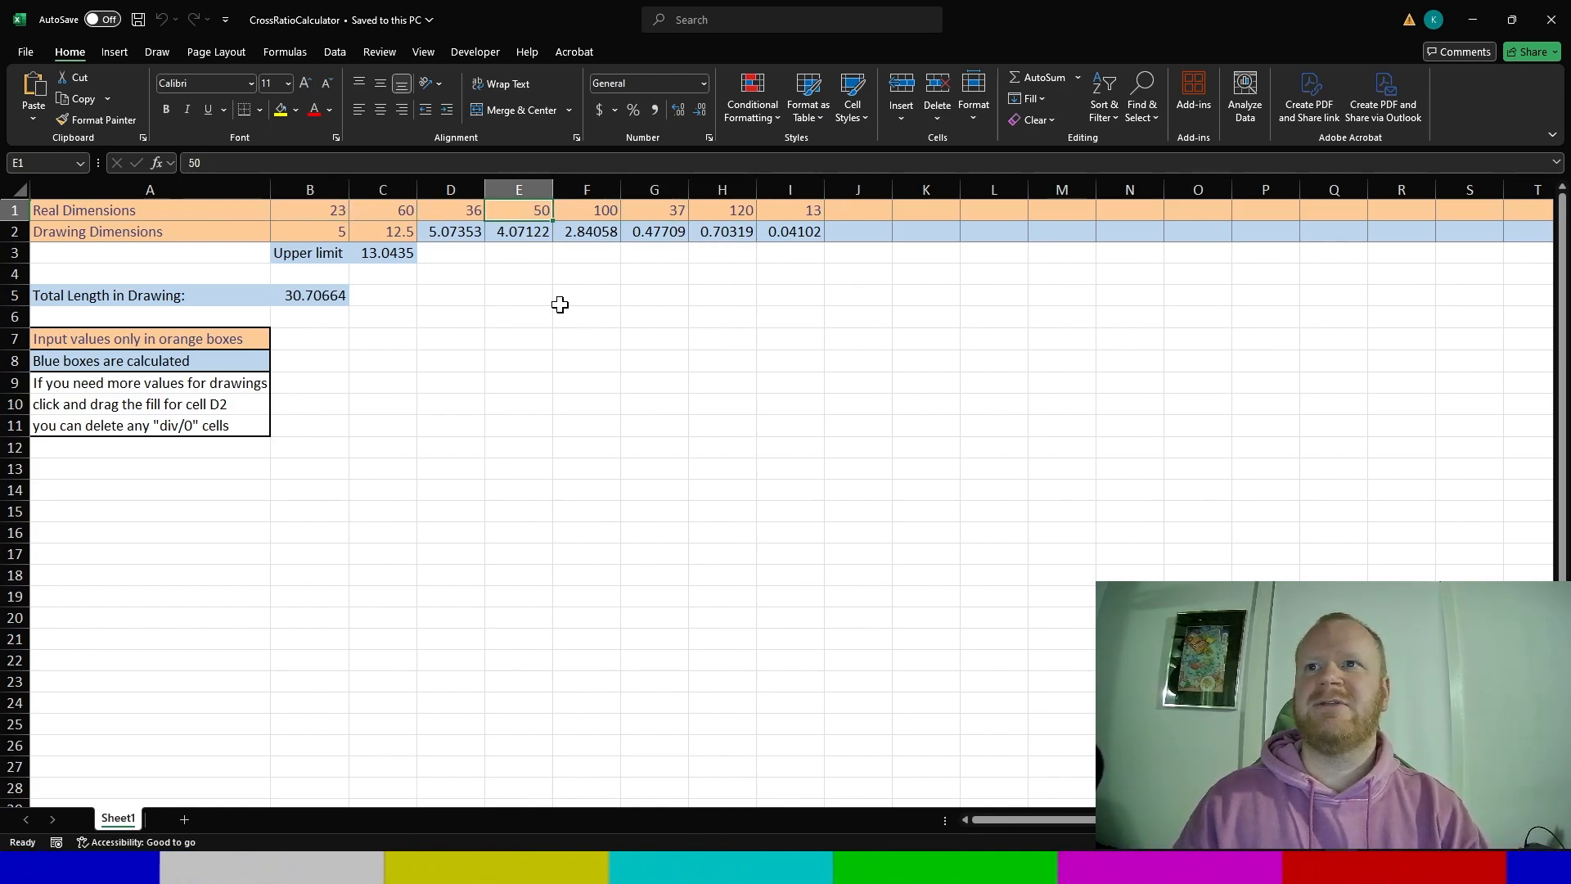
key(Left)
key(Left)
key(Left)
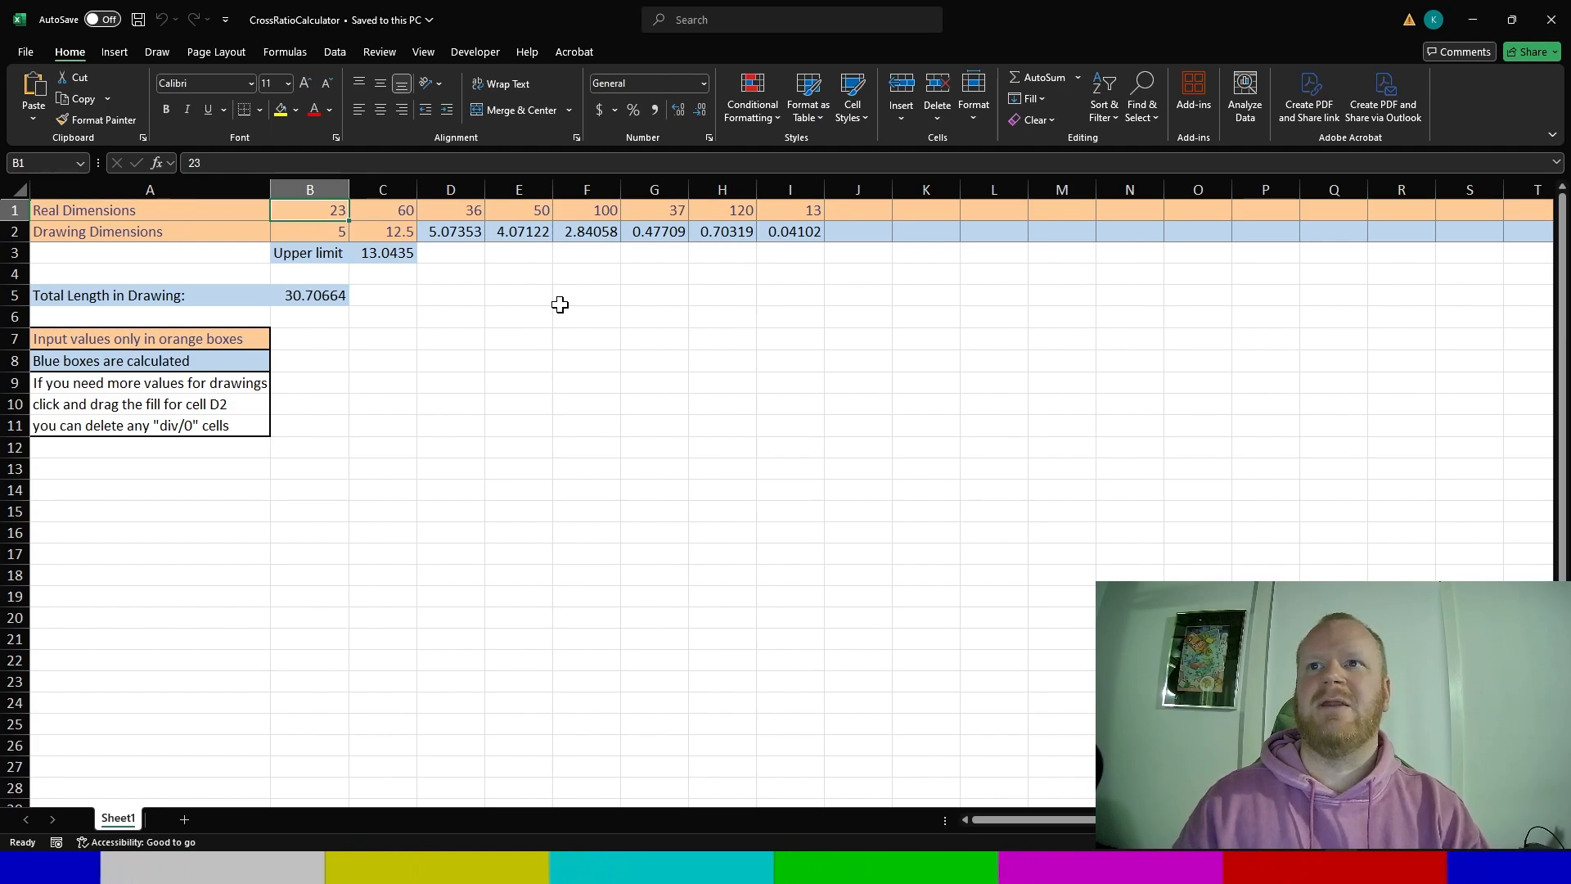
key(Right)
key(Right)
key(Right)
key(Right)
key(Right)
key(Right)
key(Right)
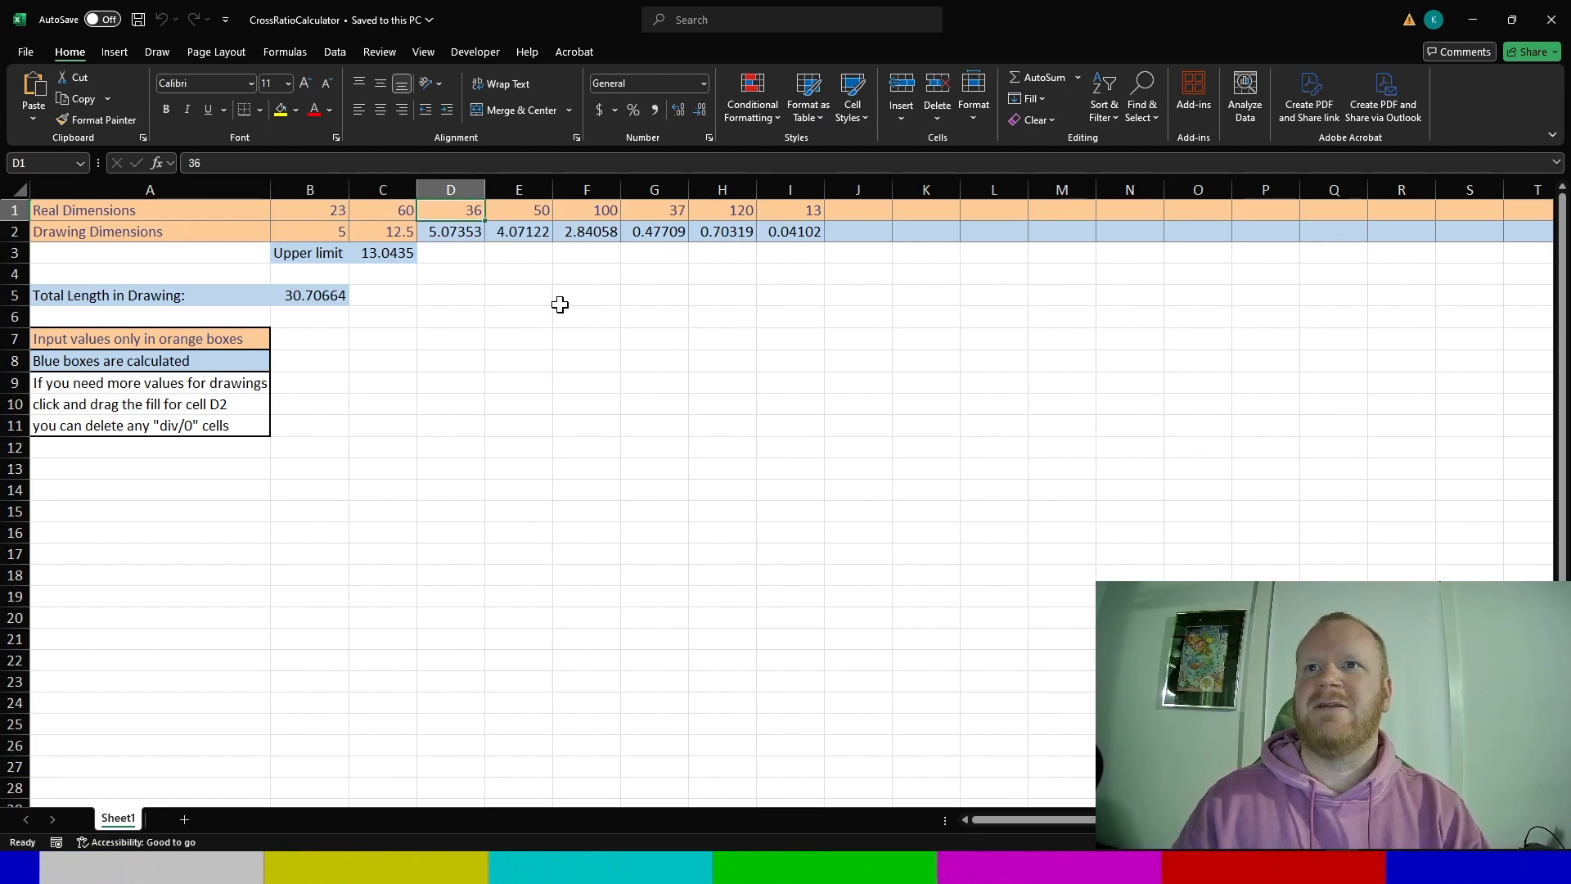
key(Left)
key(Left)
key(Left)
key(Left)
key(Left)
key(Left)
key(Left)
key(Left)
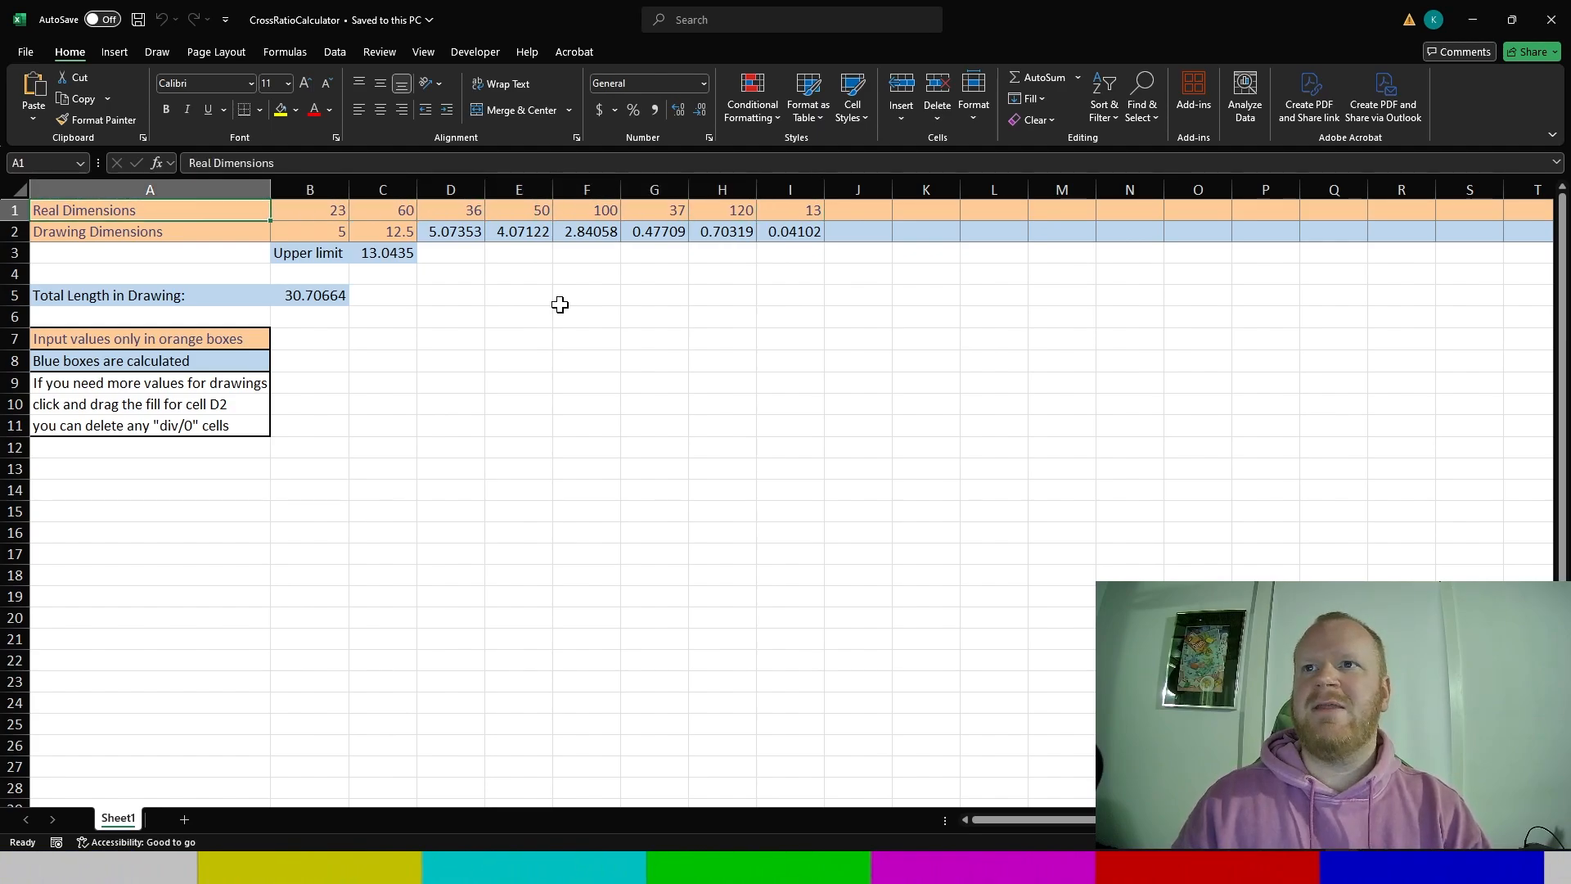
key(Right)
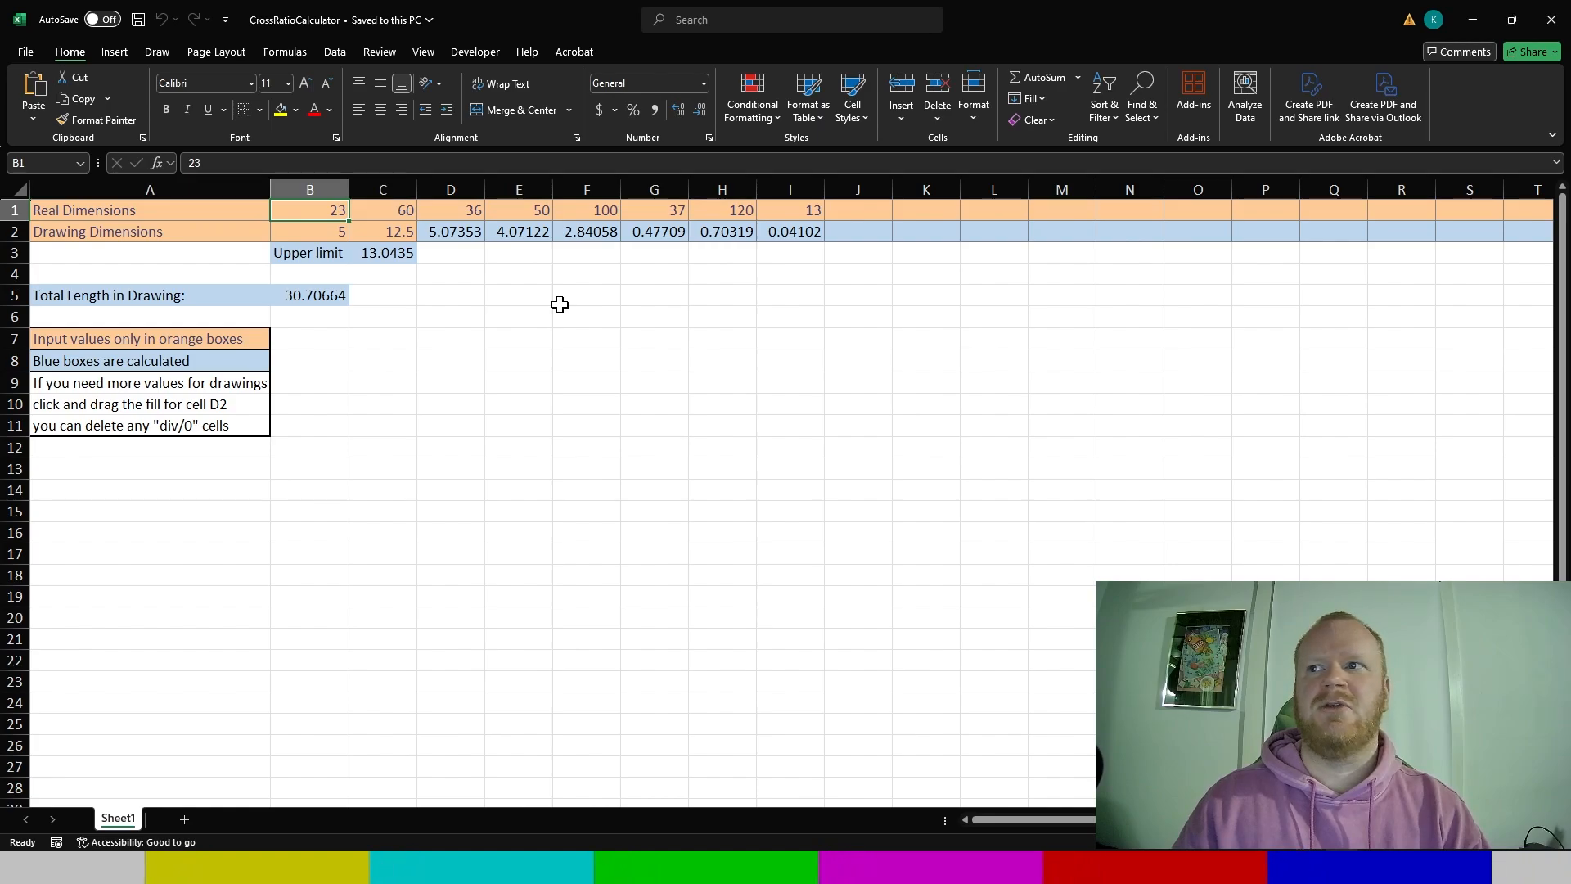
- Read the colour legend in A7:A8 explaining which cells are inputs and which are calculated
key(Down)
key(Down)
key(Down)
key(Down)
key(Down)
key(Left)
key(Down)
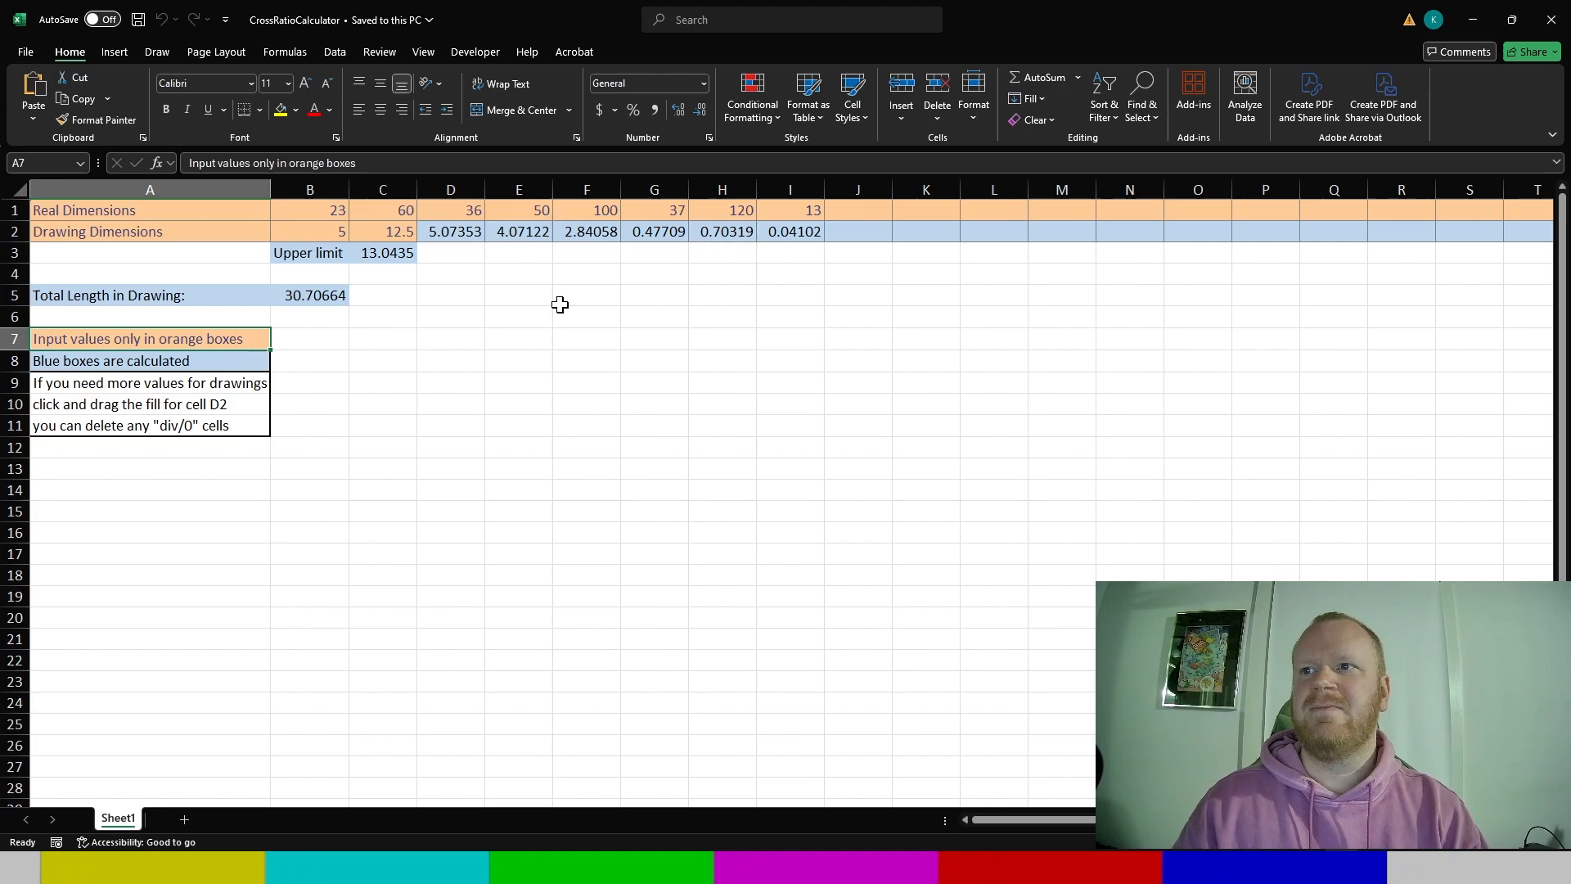
key(Down)
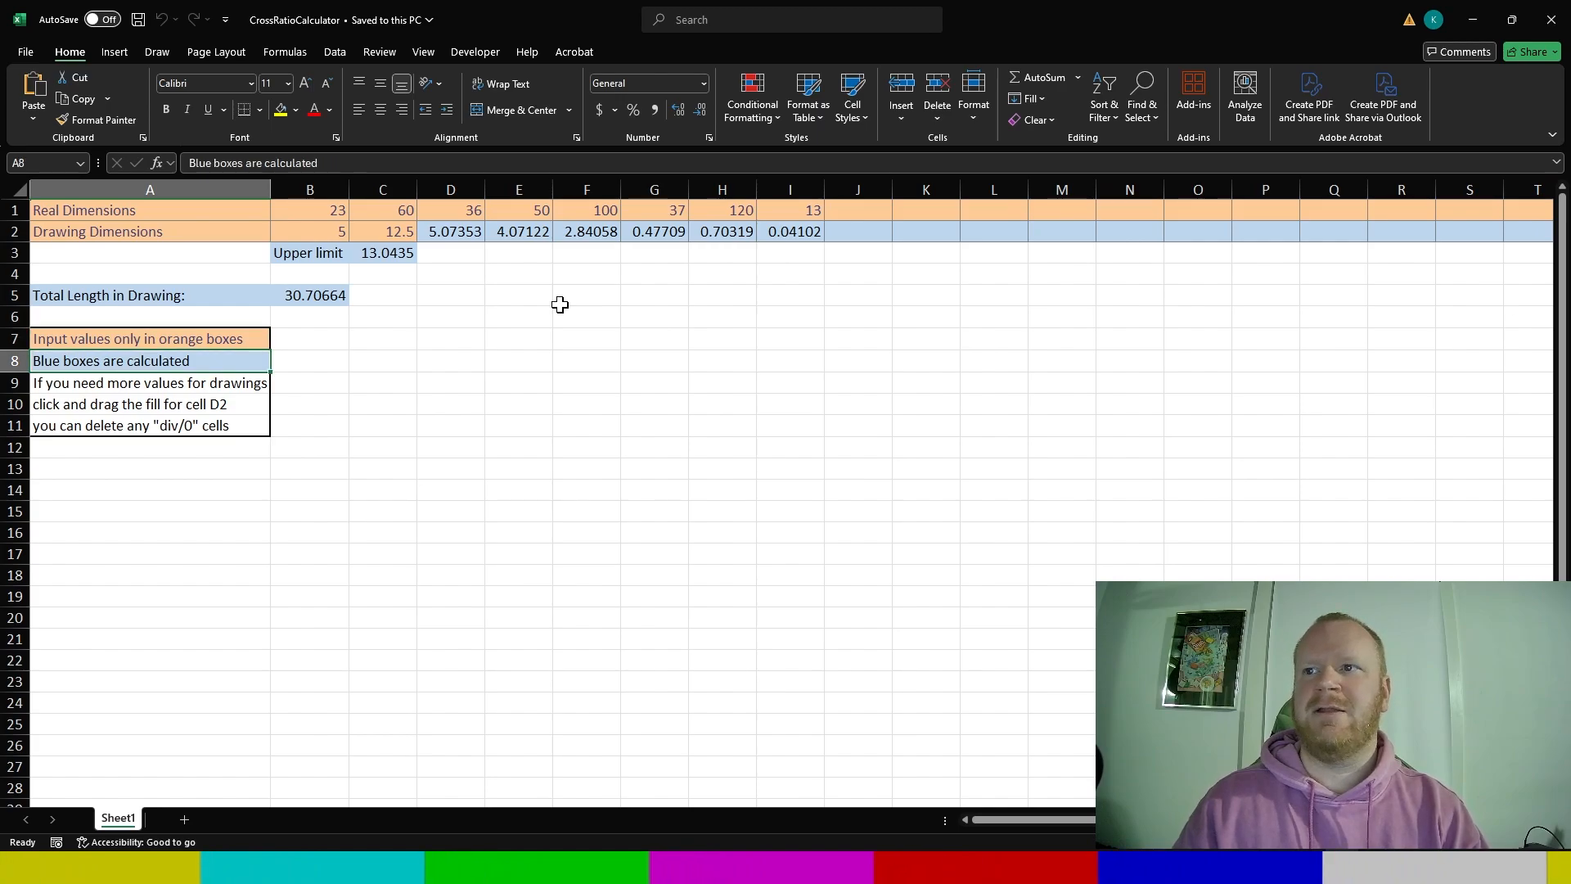
key(Up)
key(Up)
key(Up)
key(Up)
key(Up)
key(Up)
key(Up)
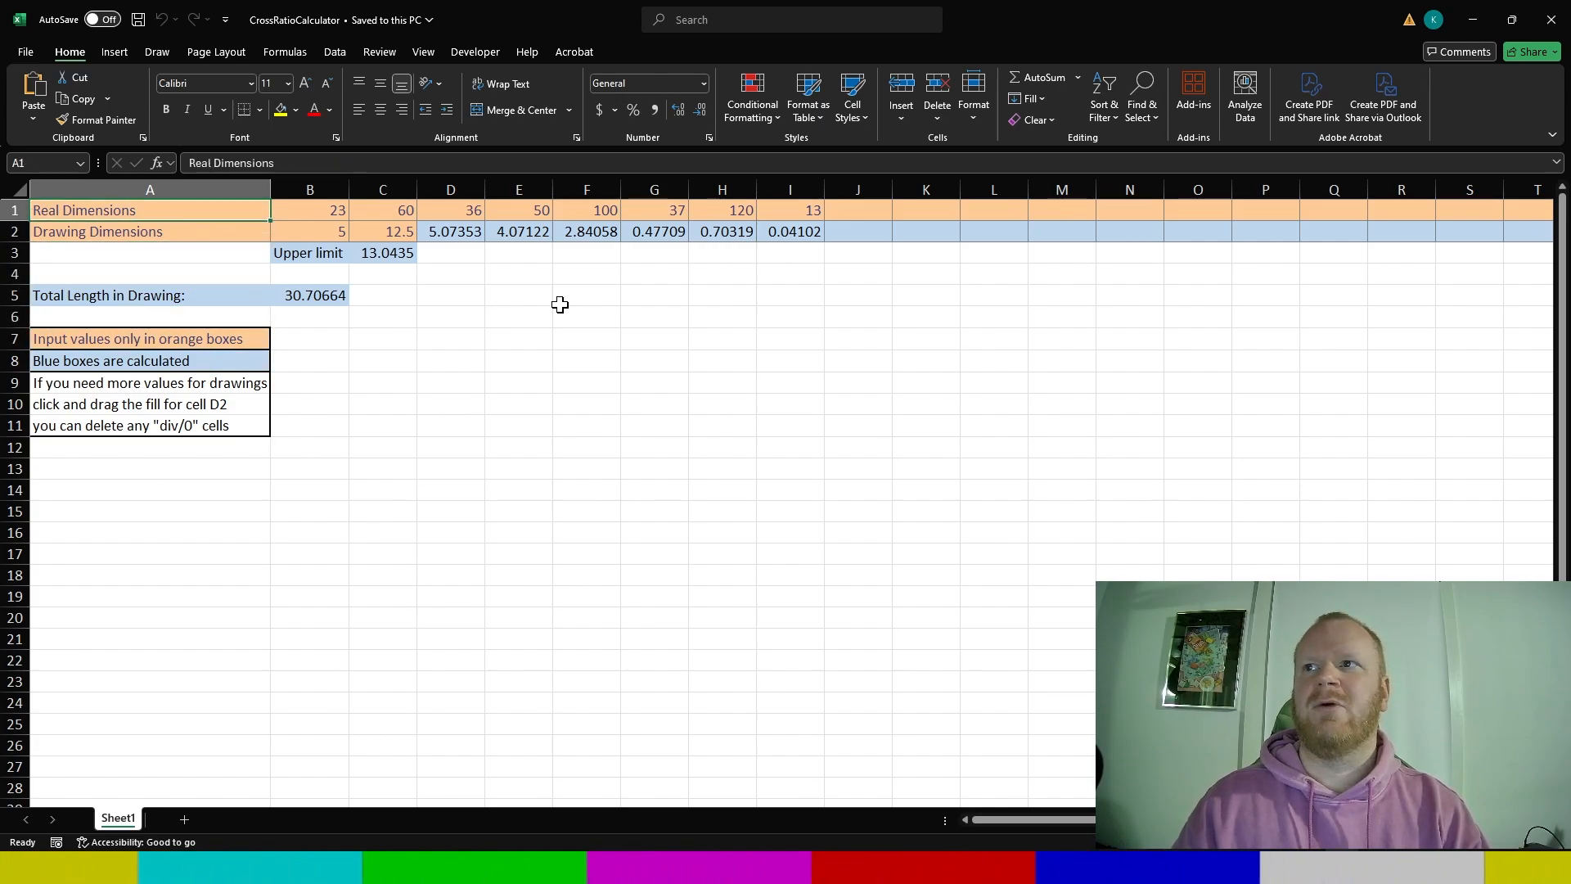
- Replace the real dimensions in B1:G1 with 20, 20, 30, 12, 50 and 11
key(Right)
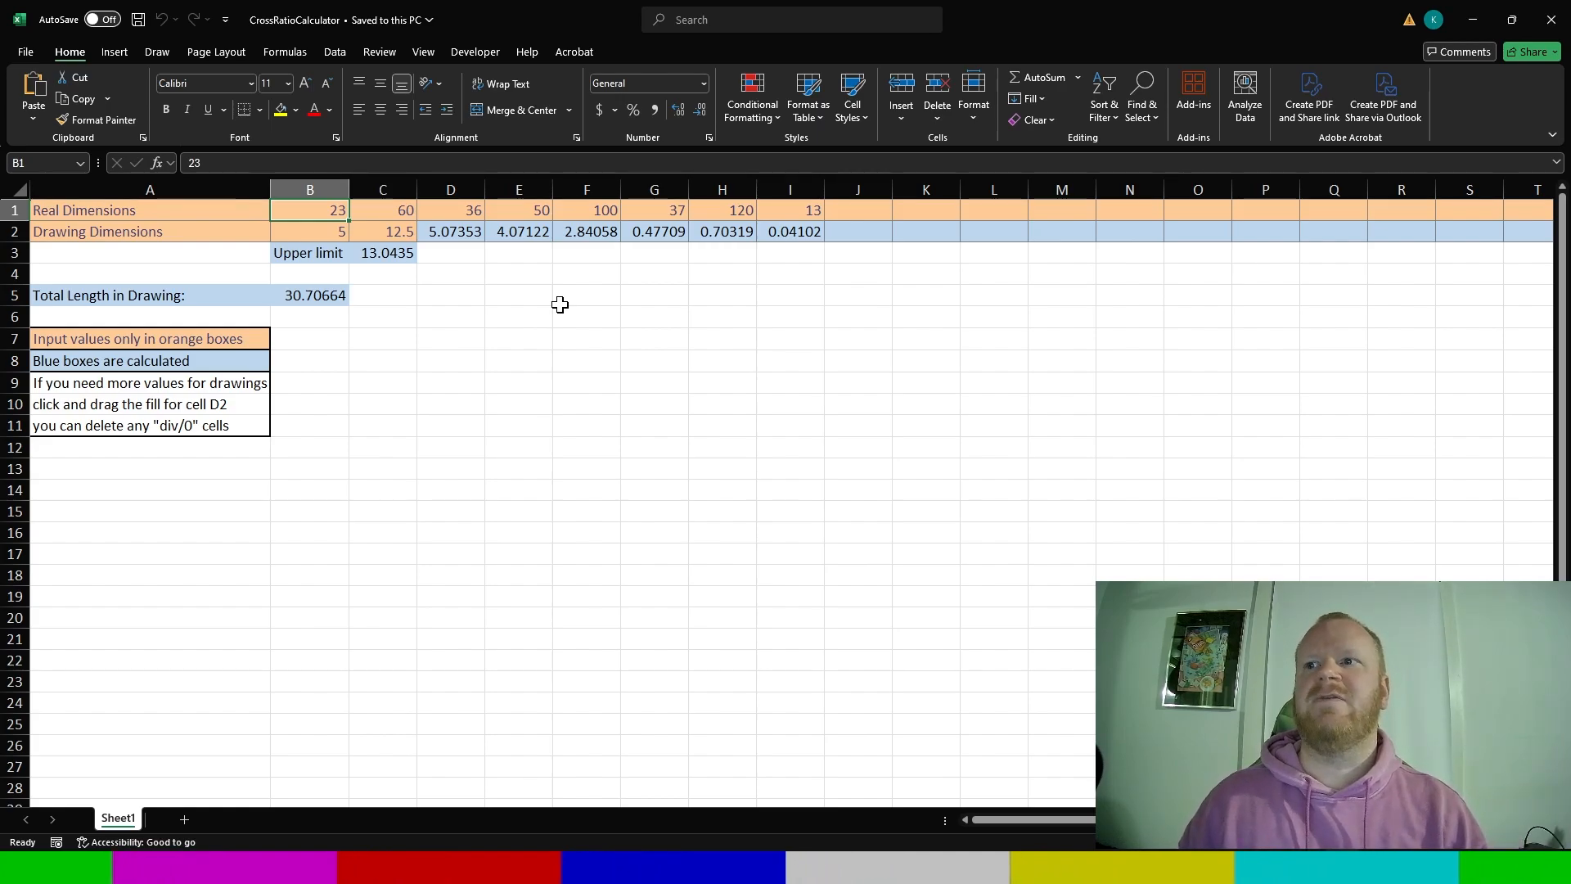
text(20)
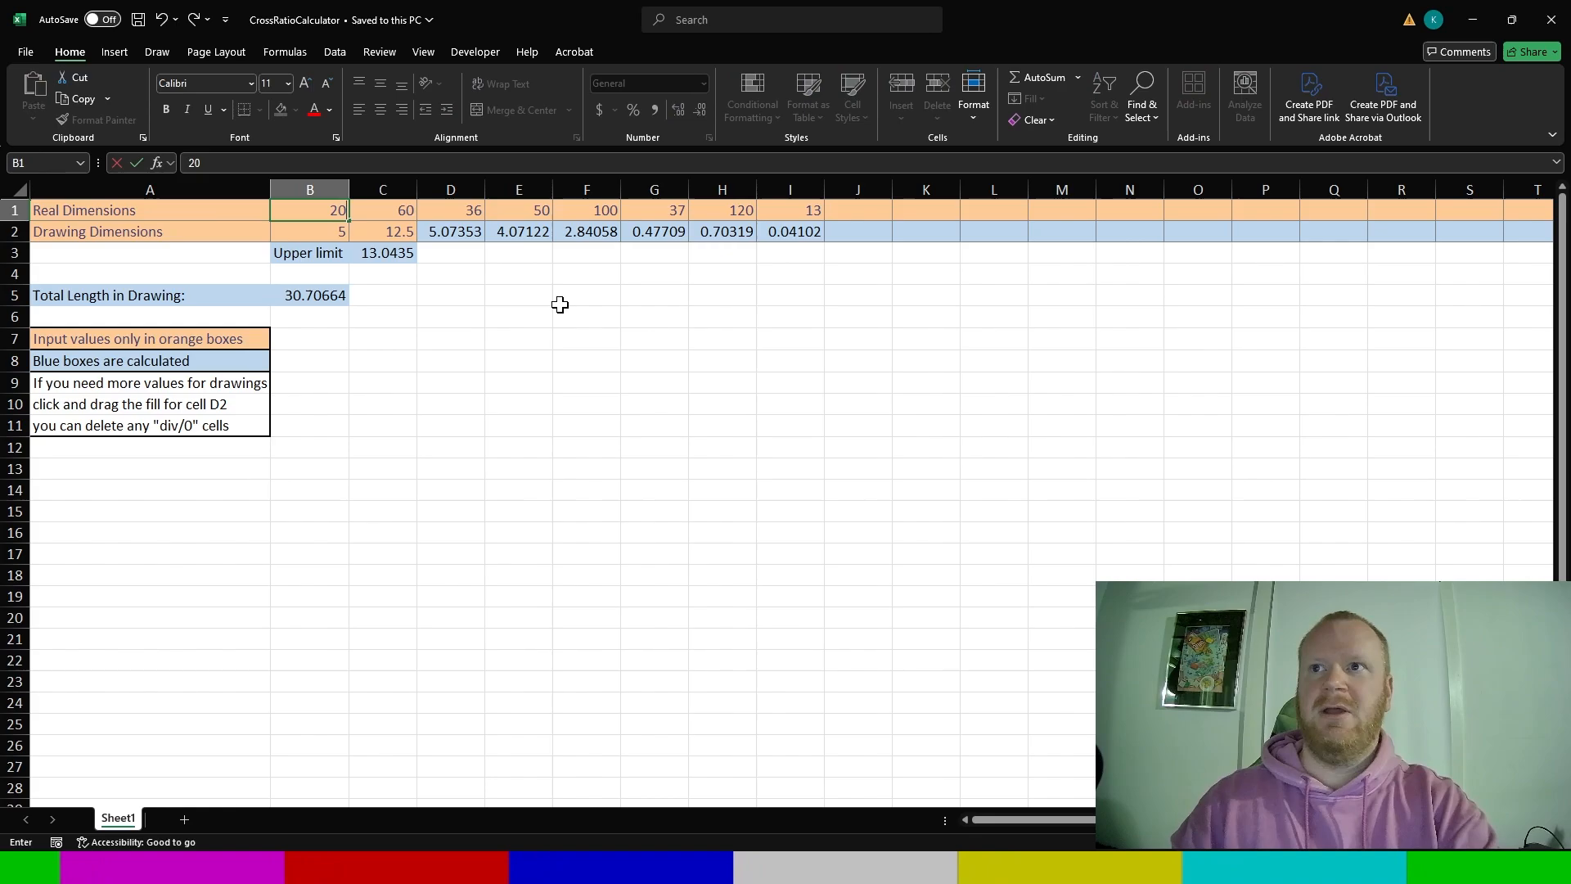
key(Tab)
text(20)
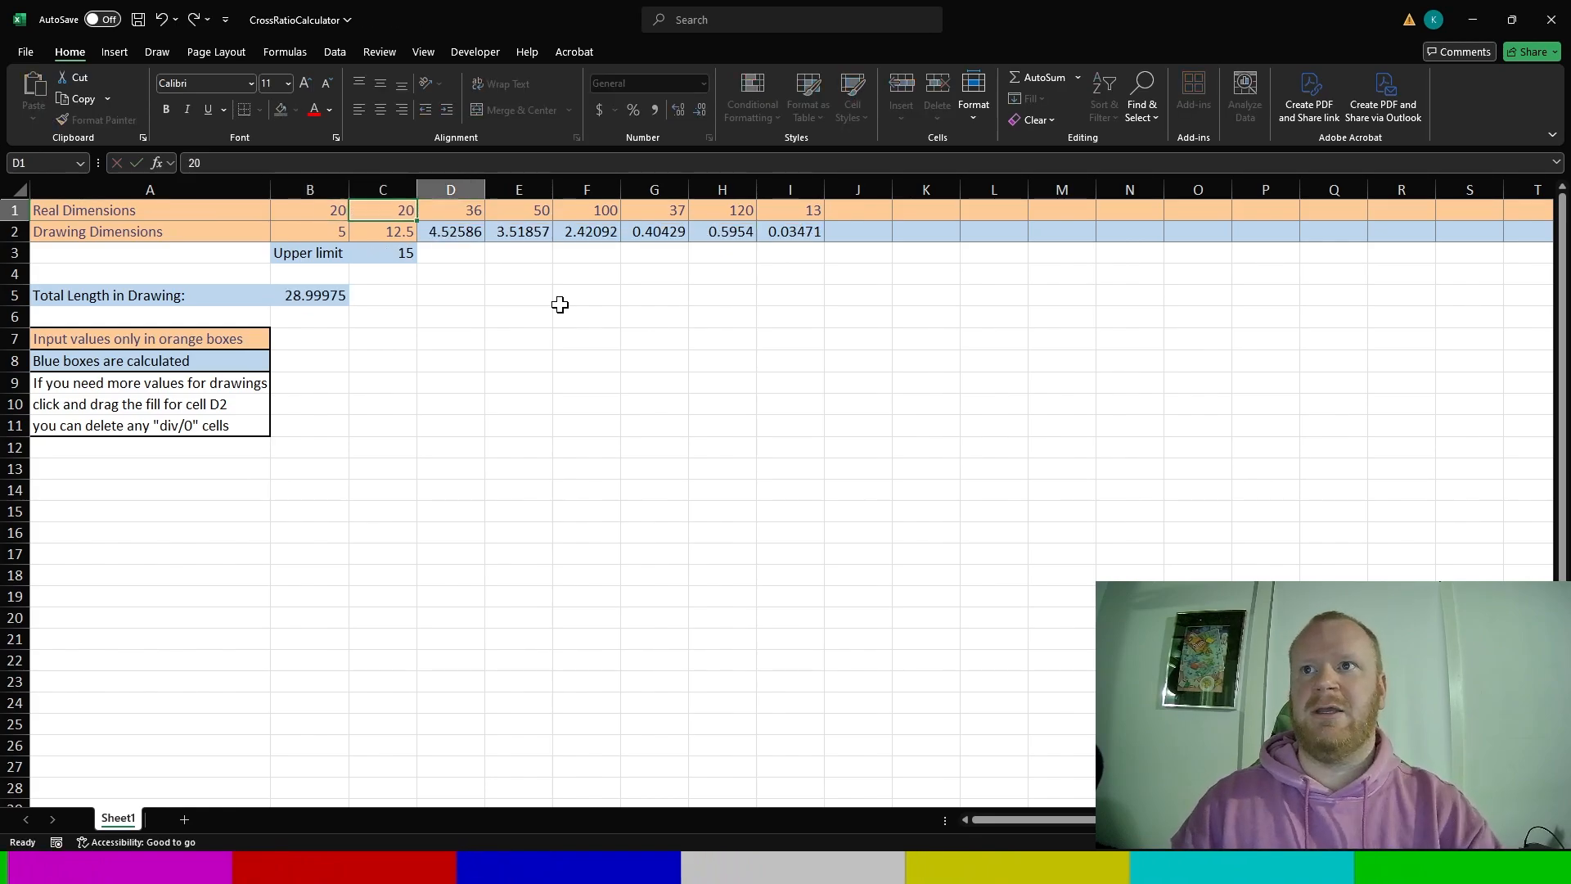
key(Tab)
text(30)
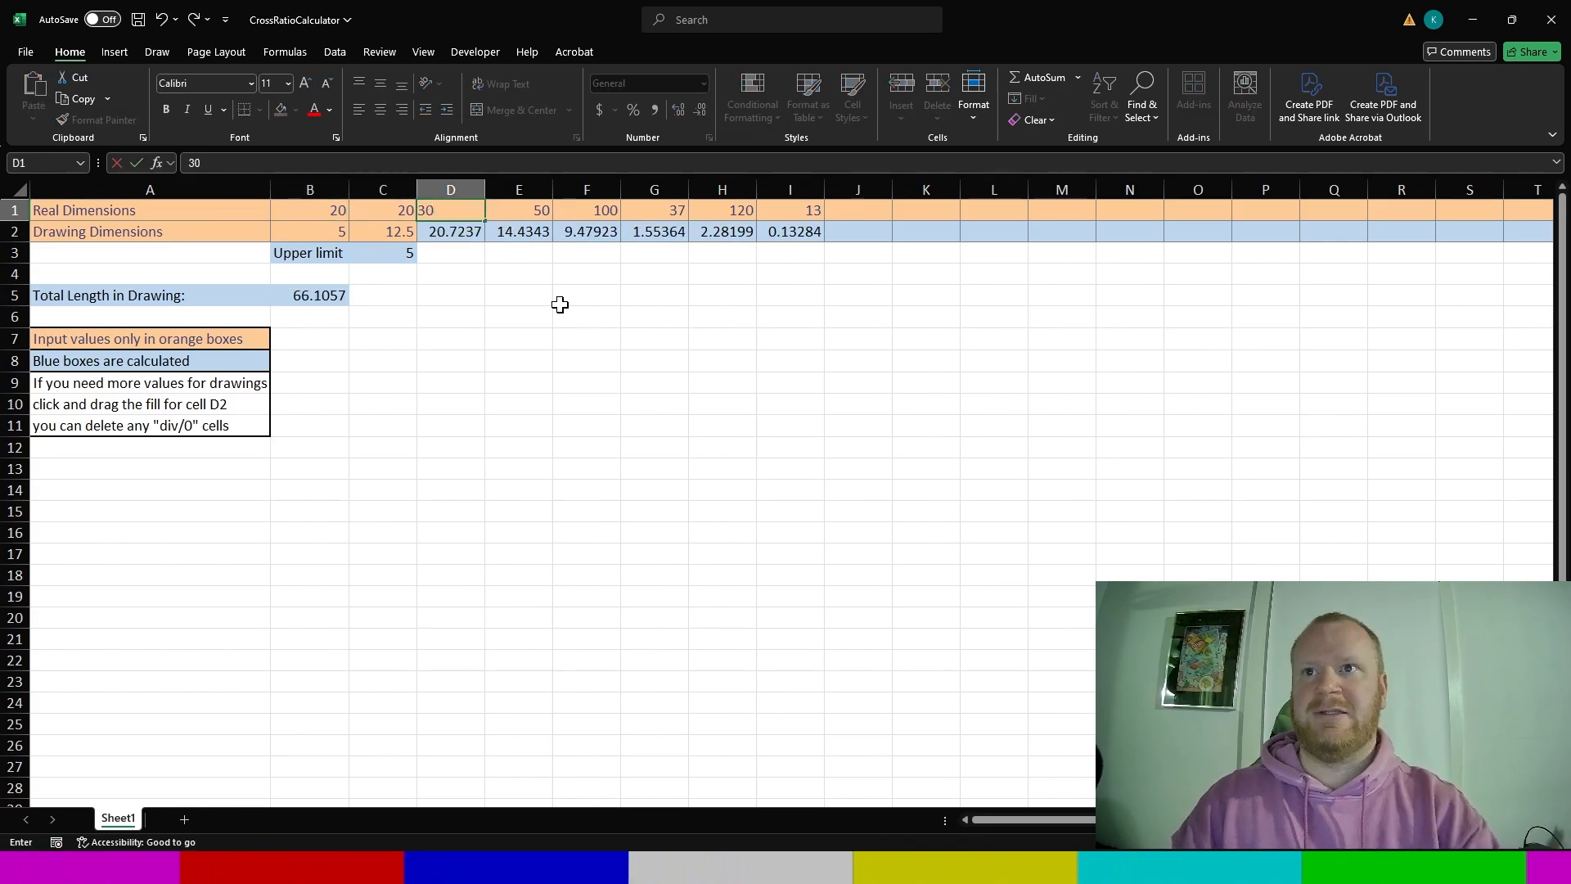
key(Tab)
text(12)
key(Tab)
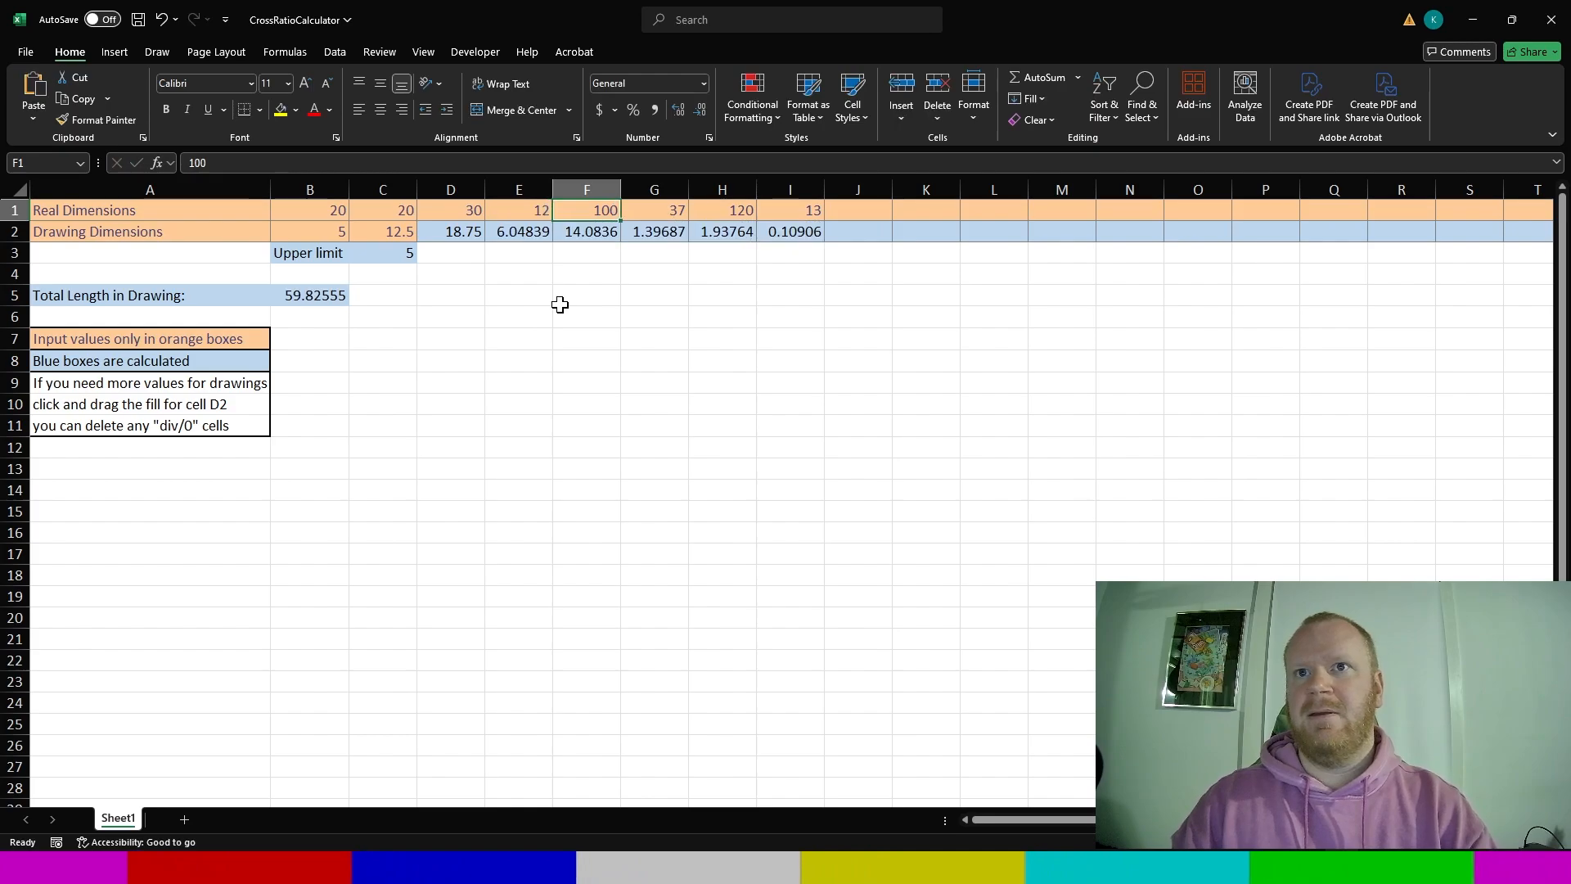
text(50)
key(Tab)
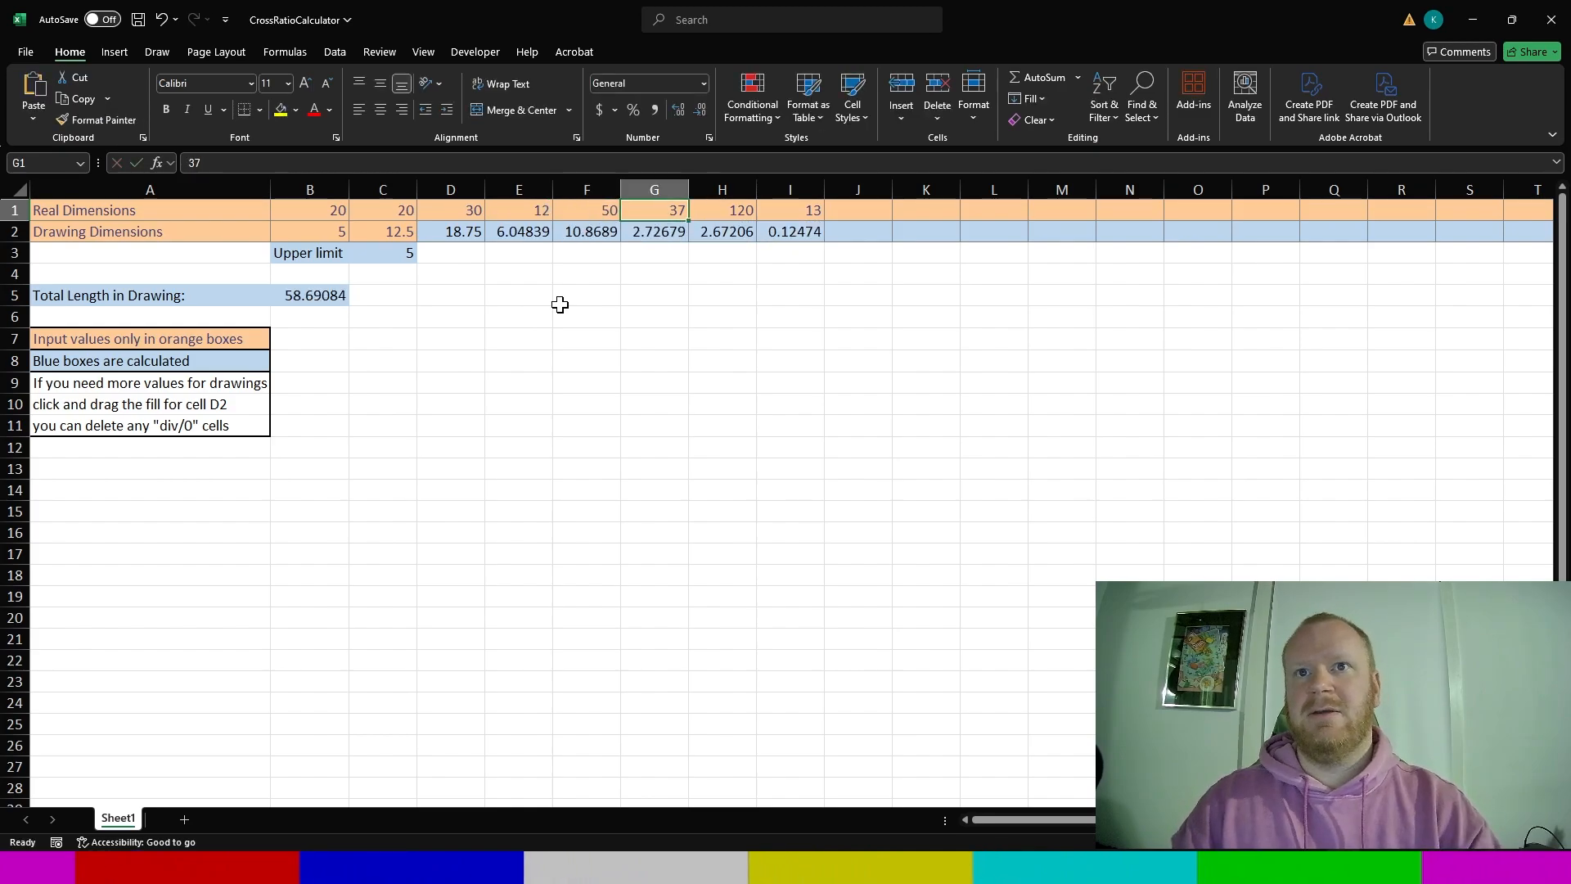
text(11)
key(Tab)
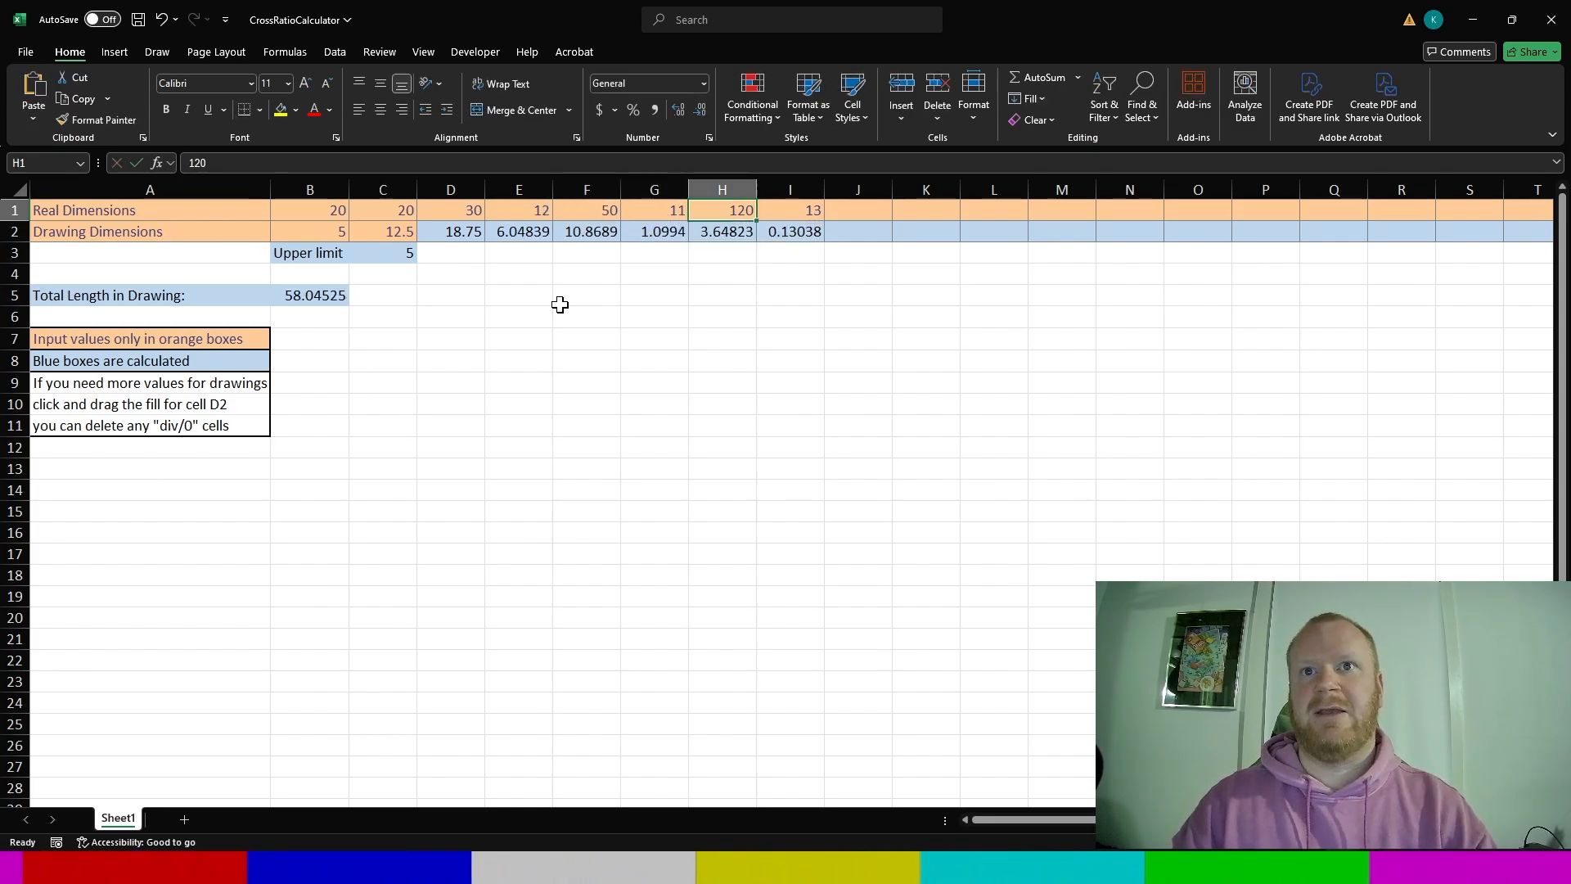
- Clear the leftover real dimensions in H1:I1 and the calculated drawing dimensions beneath them in H2:I2
click(358, 204)
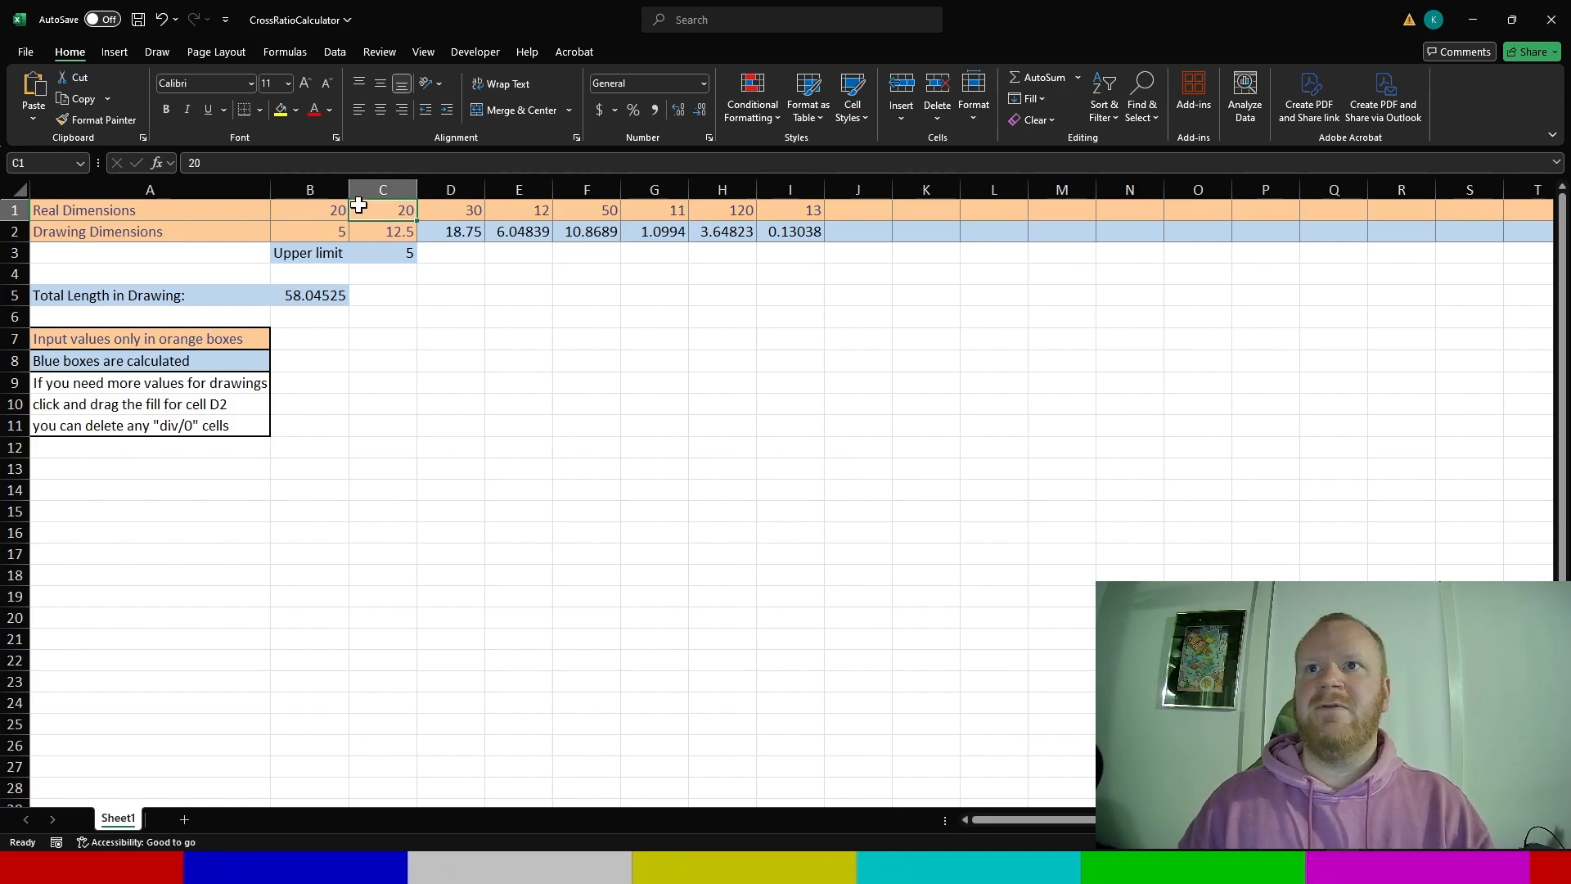
click(455, 206)
click(525, 205)
click(591, 206)
click(657, 207)
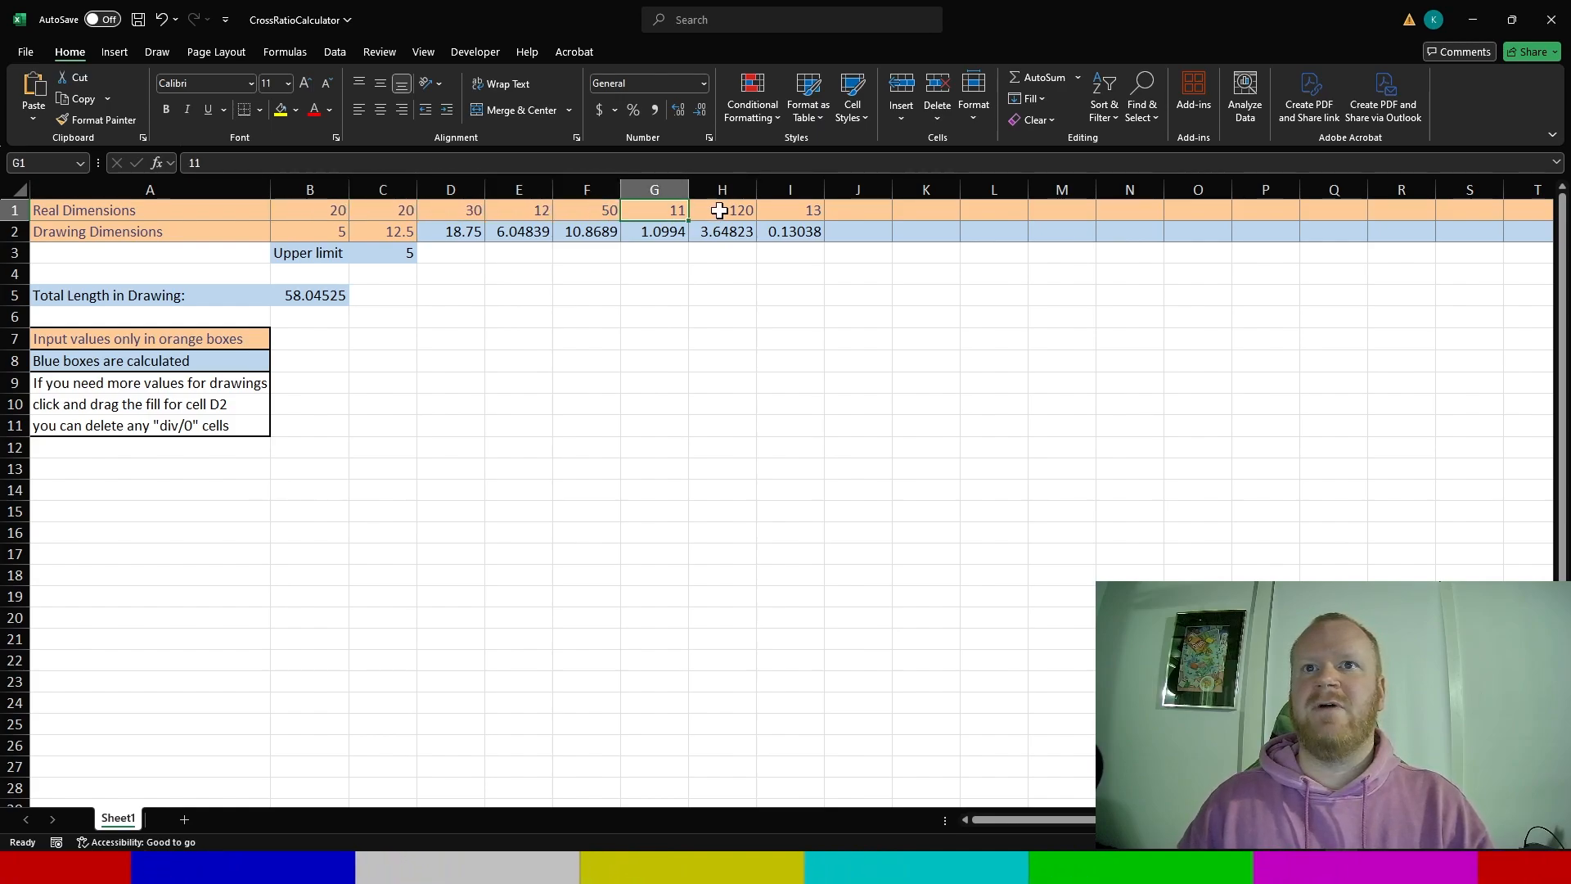
click(724, 210)
drag(718, 210, 800, 213)
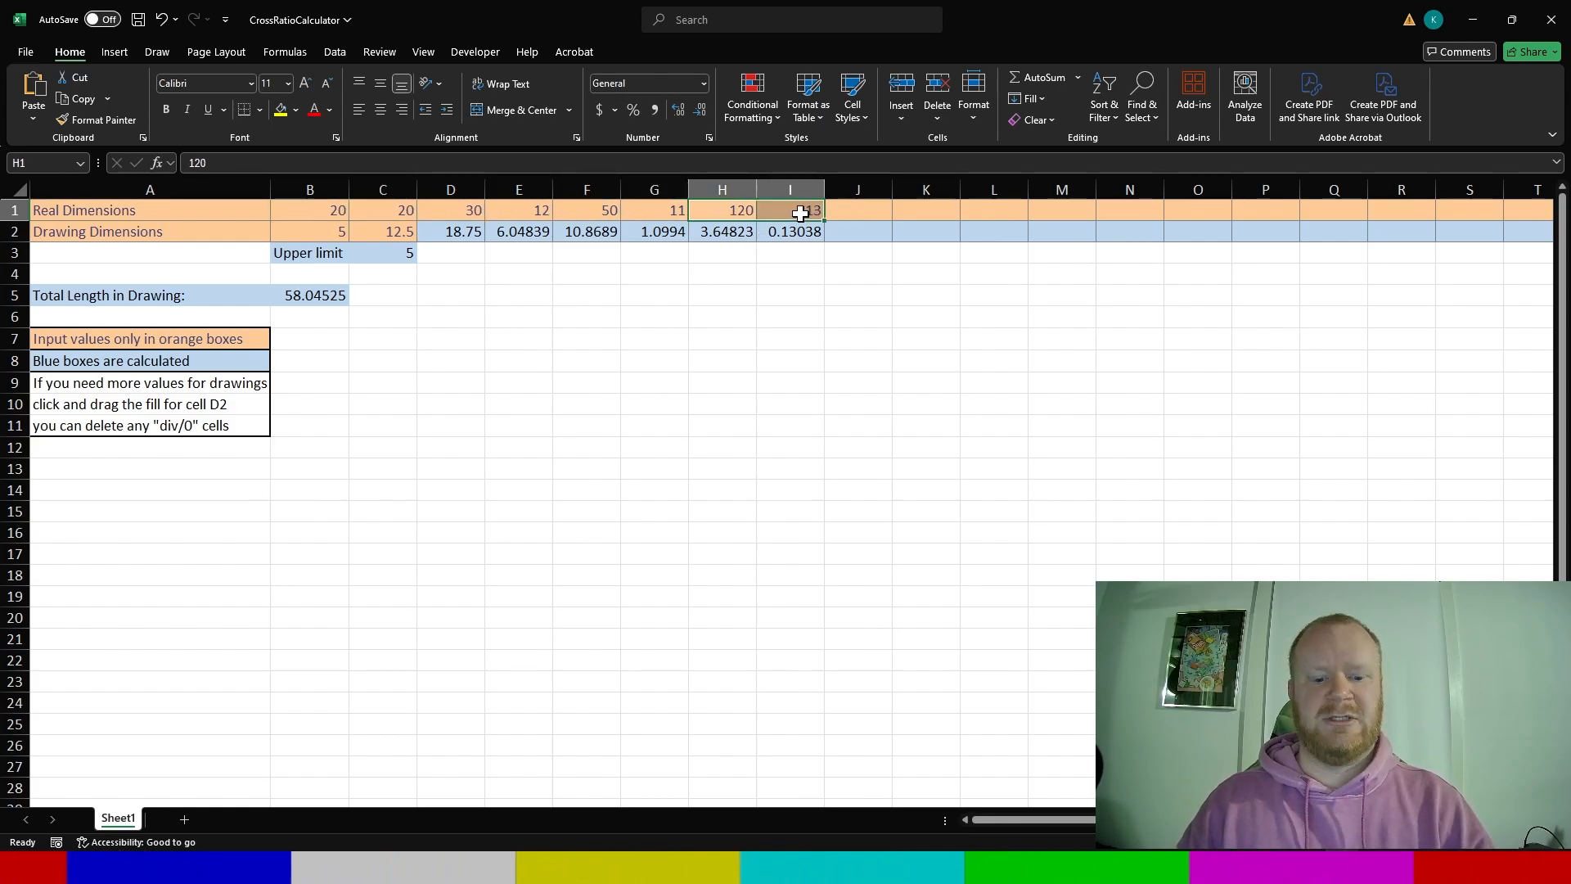
key(Delete)
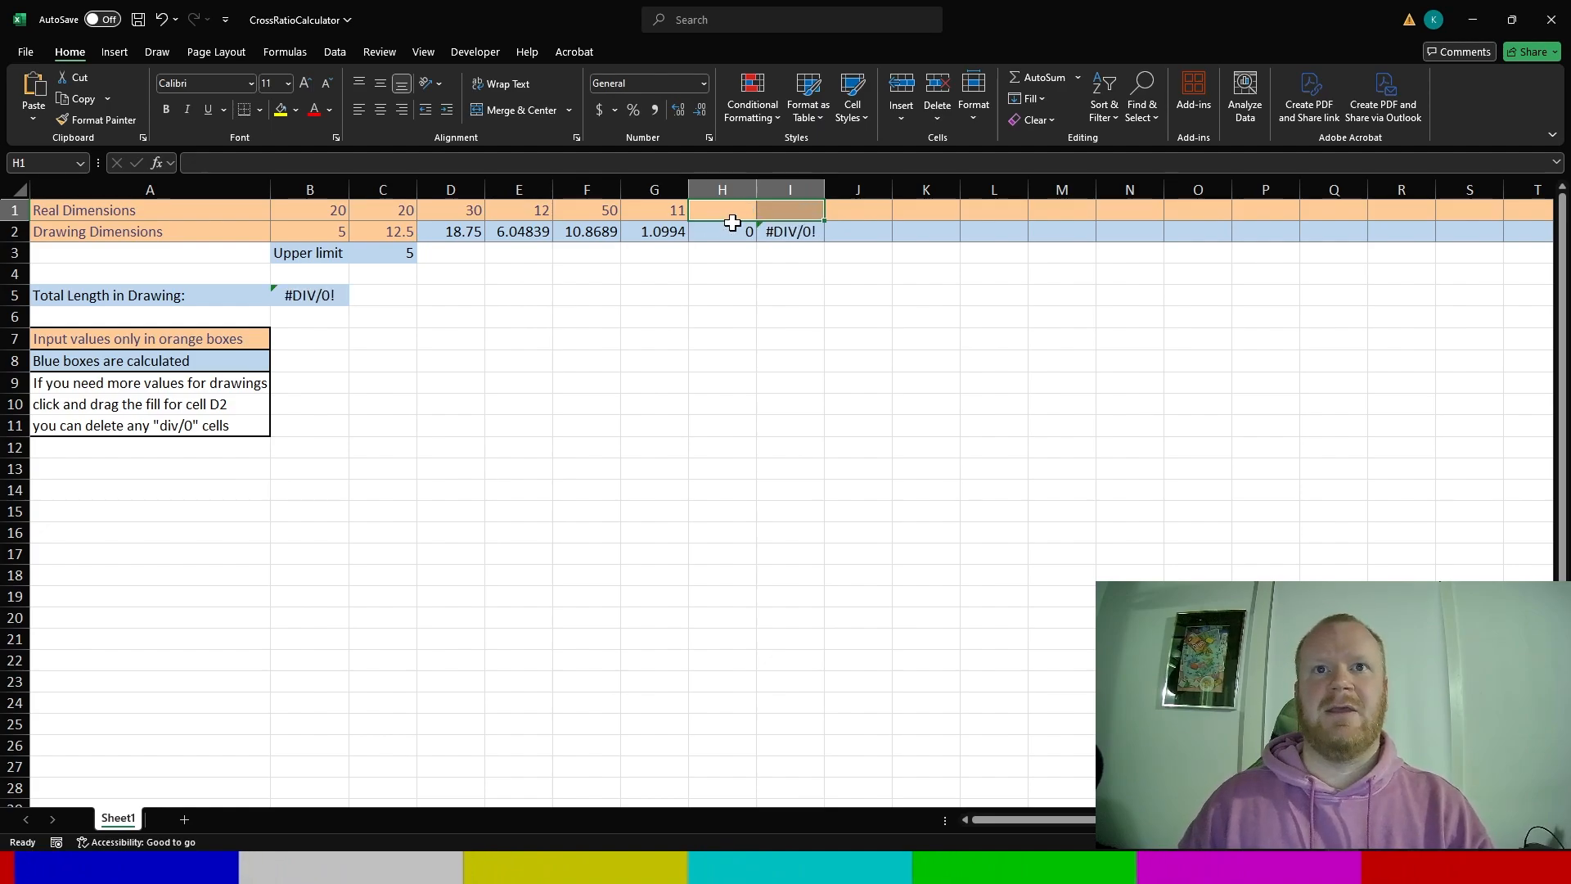
drag(719, 210, 798, 234)
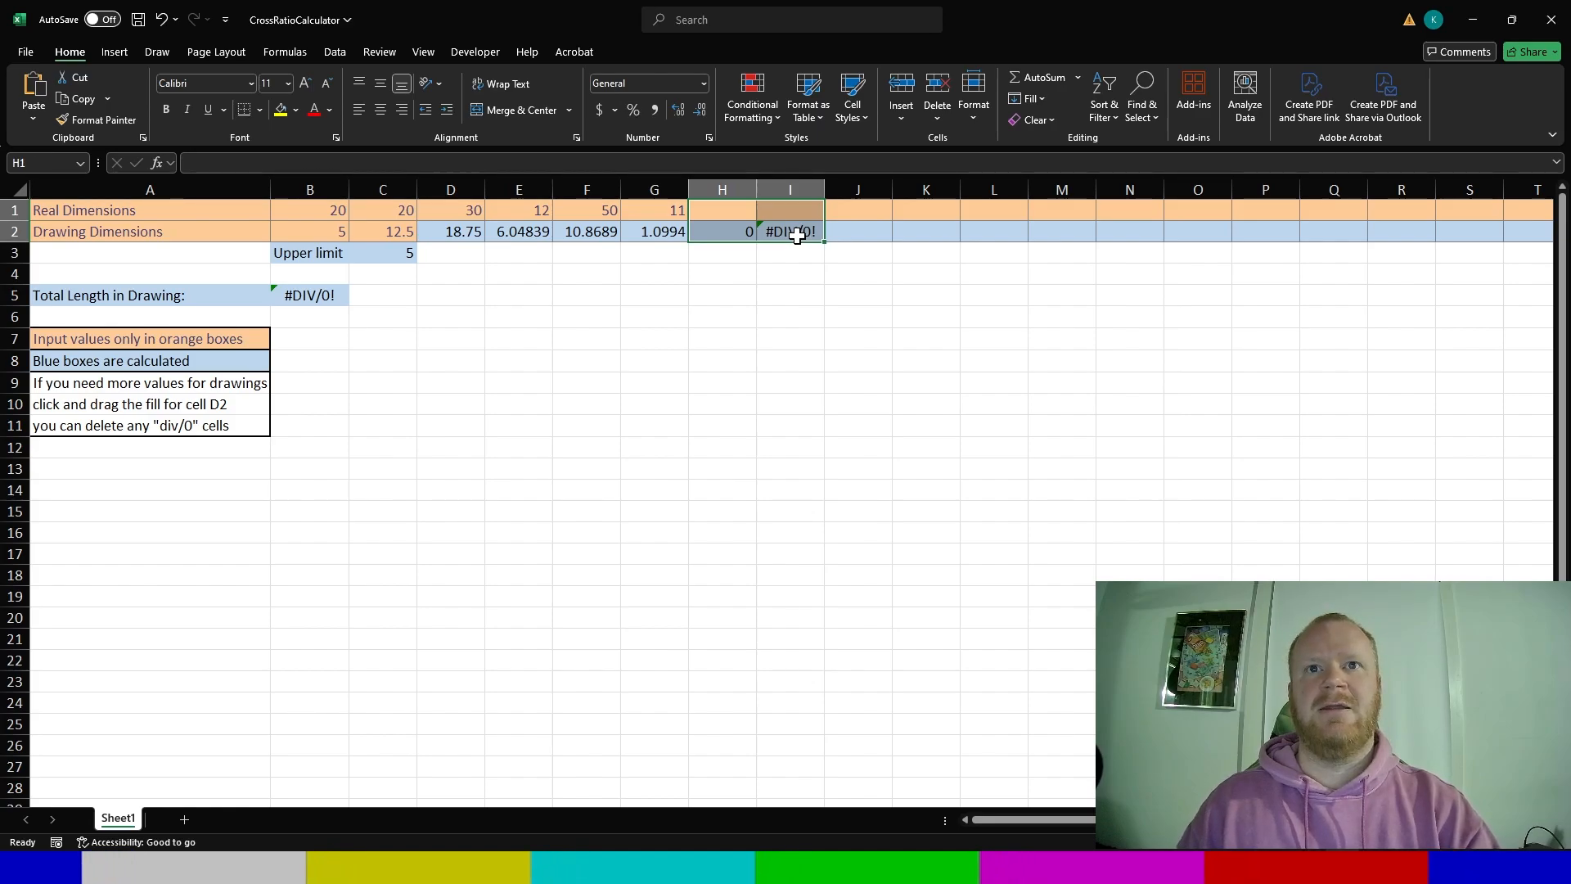
key(Delete)
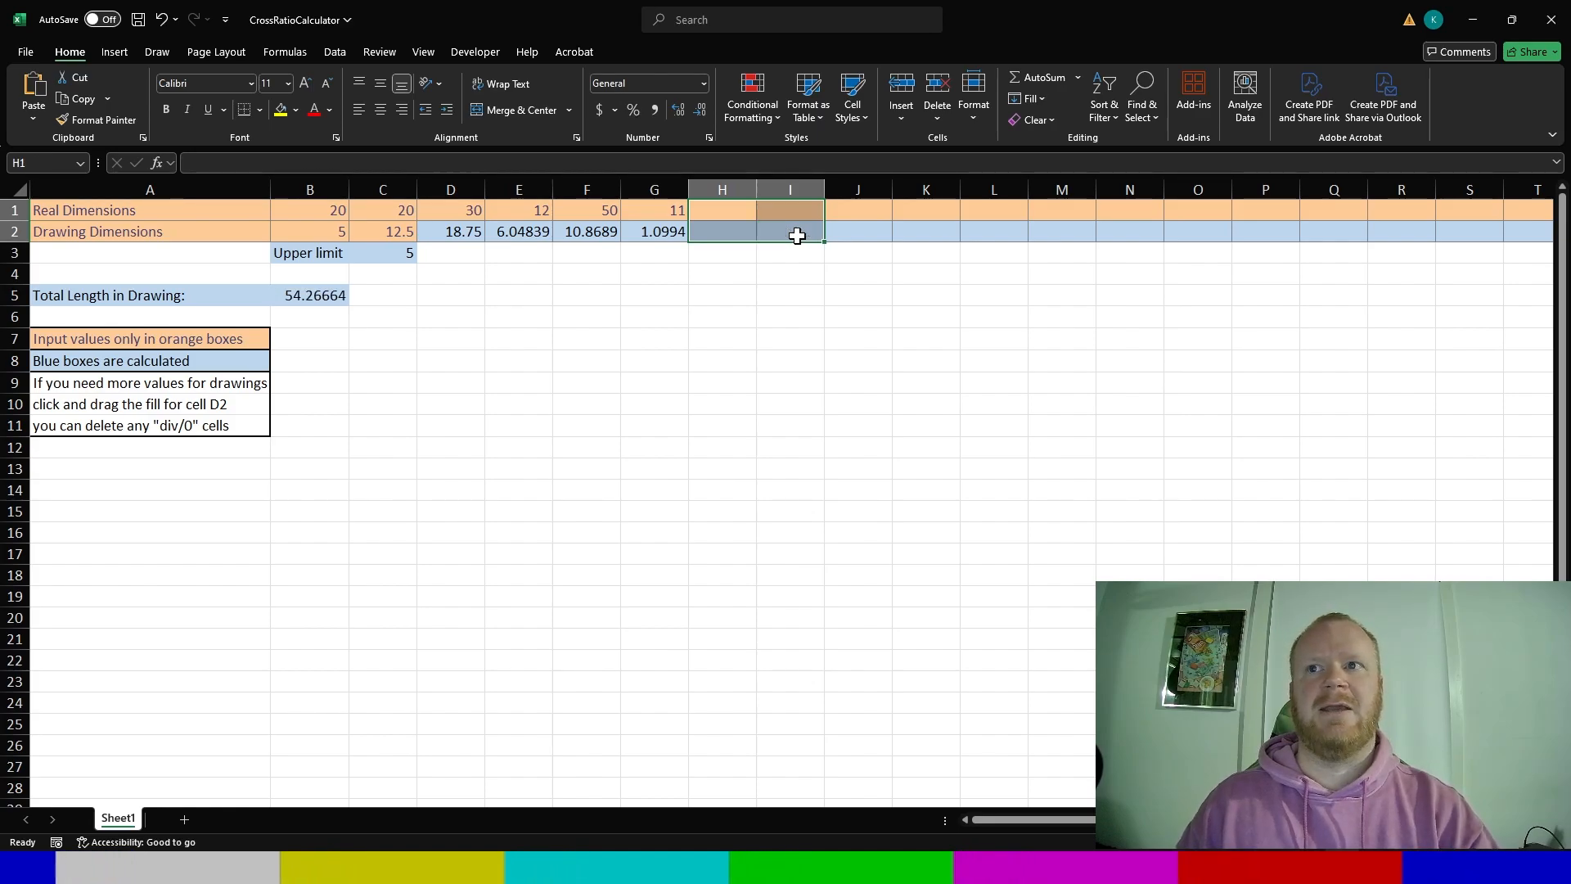
- Add further real dimensions of 11, 15, 15, 15 and 18 in cells H1:L1
click(724, 212)
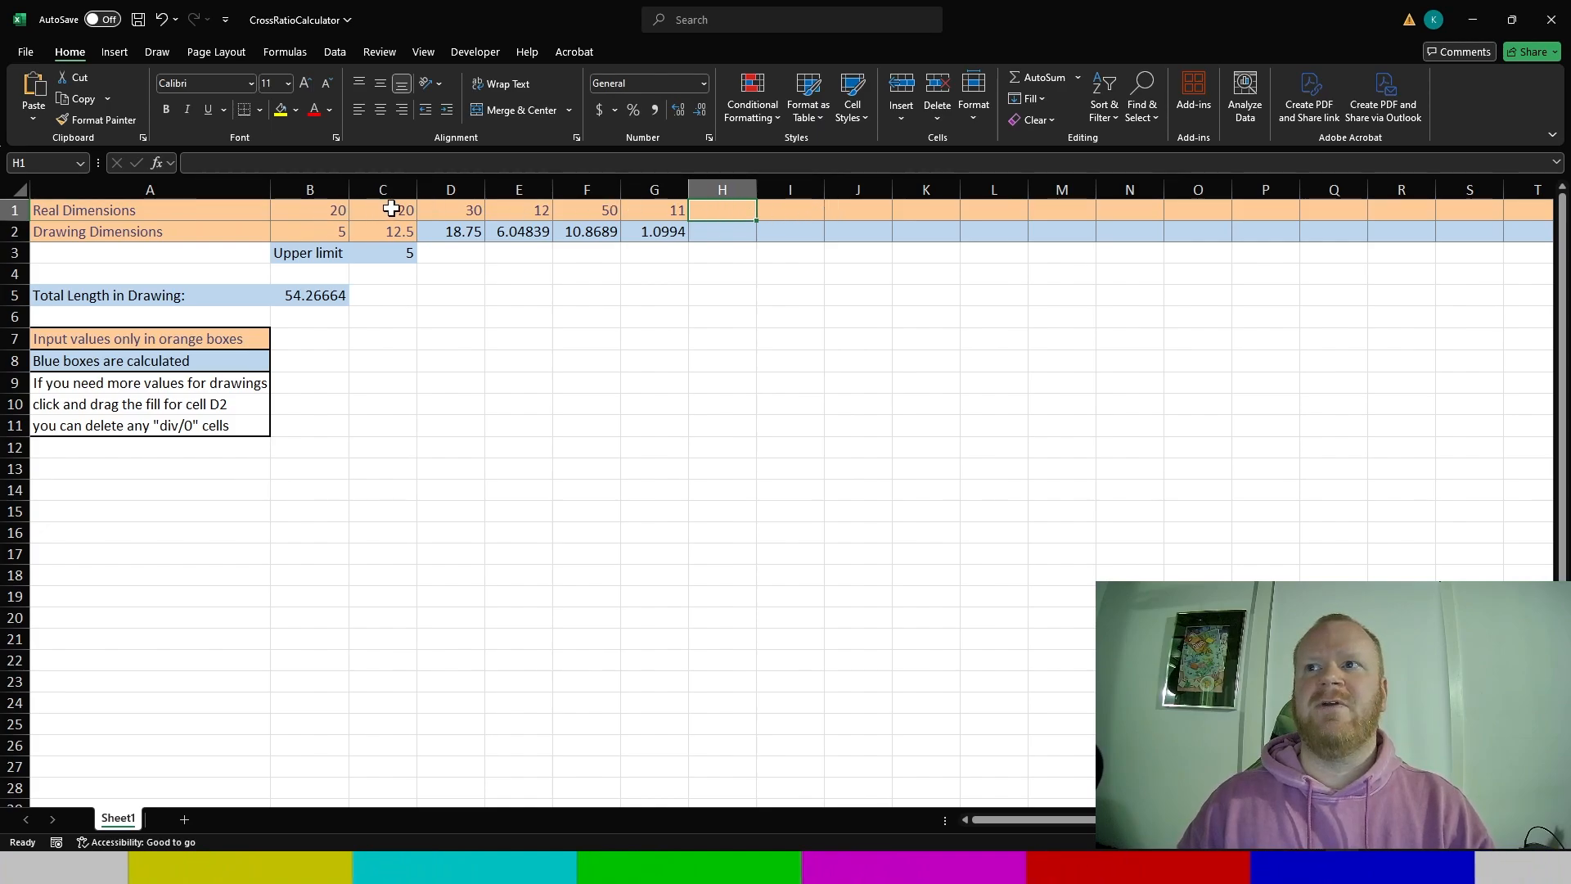
drag(727, 210, 1199, 238)
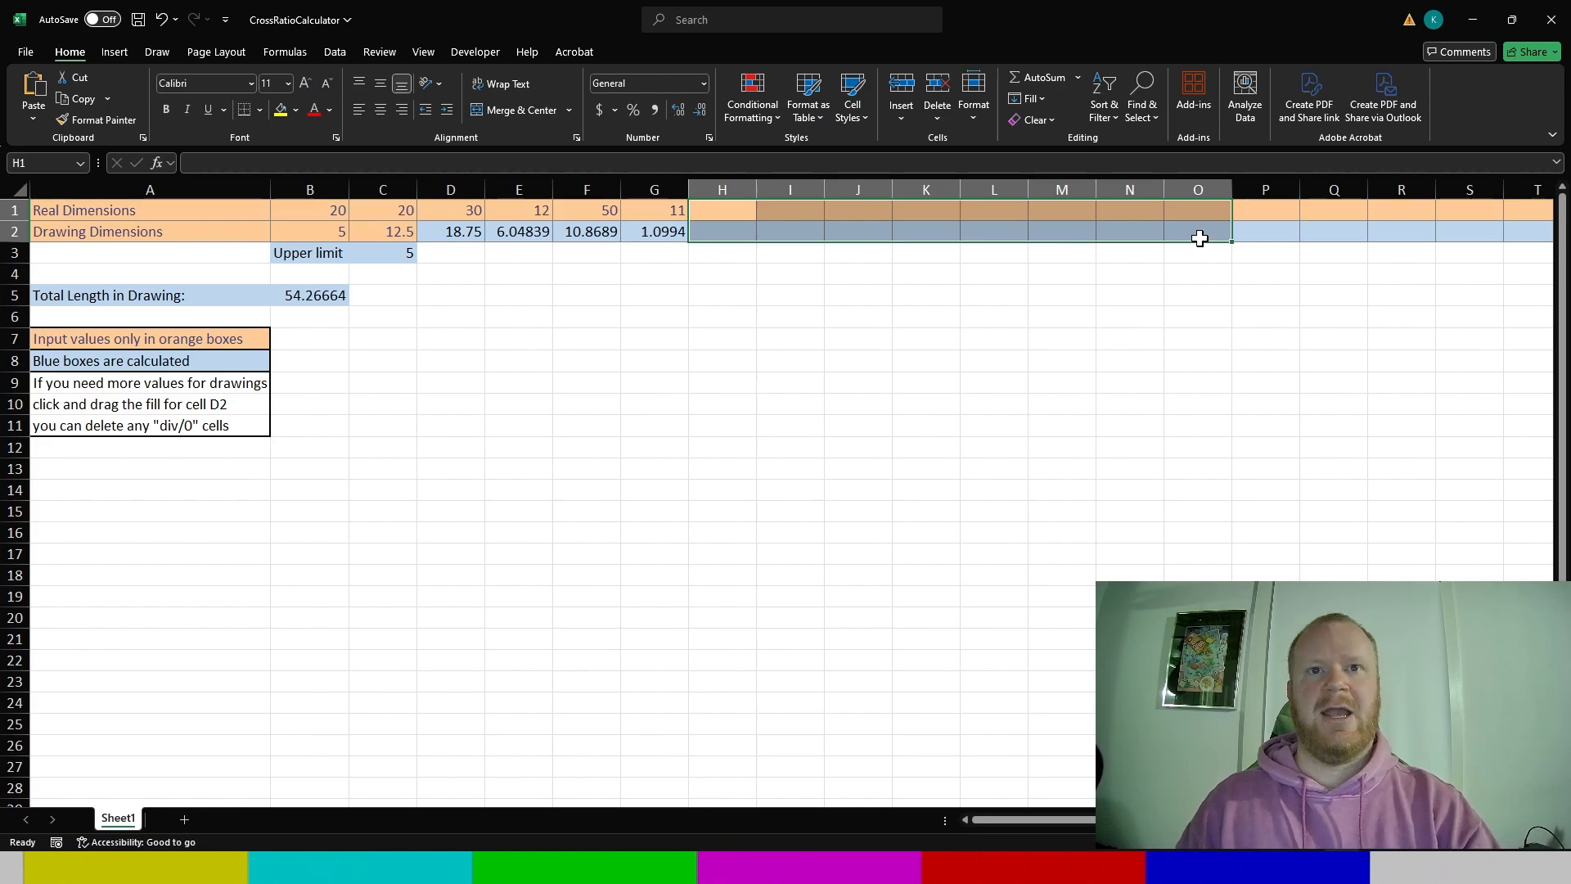
click(776, 360)
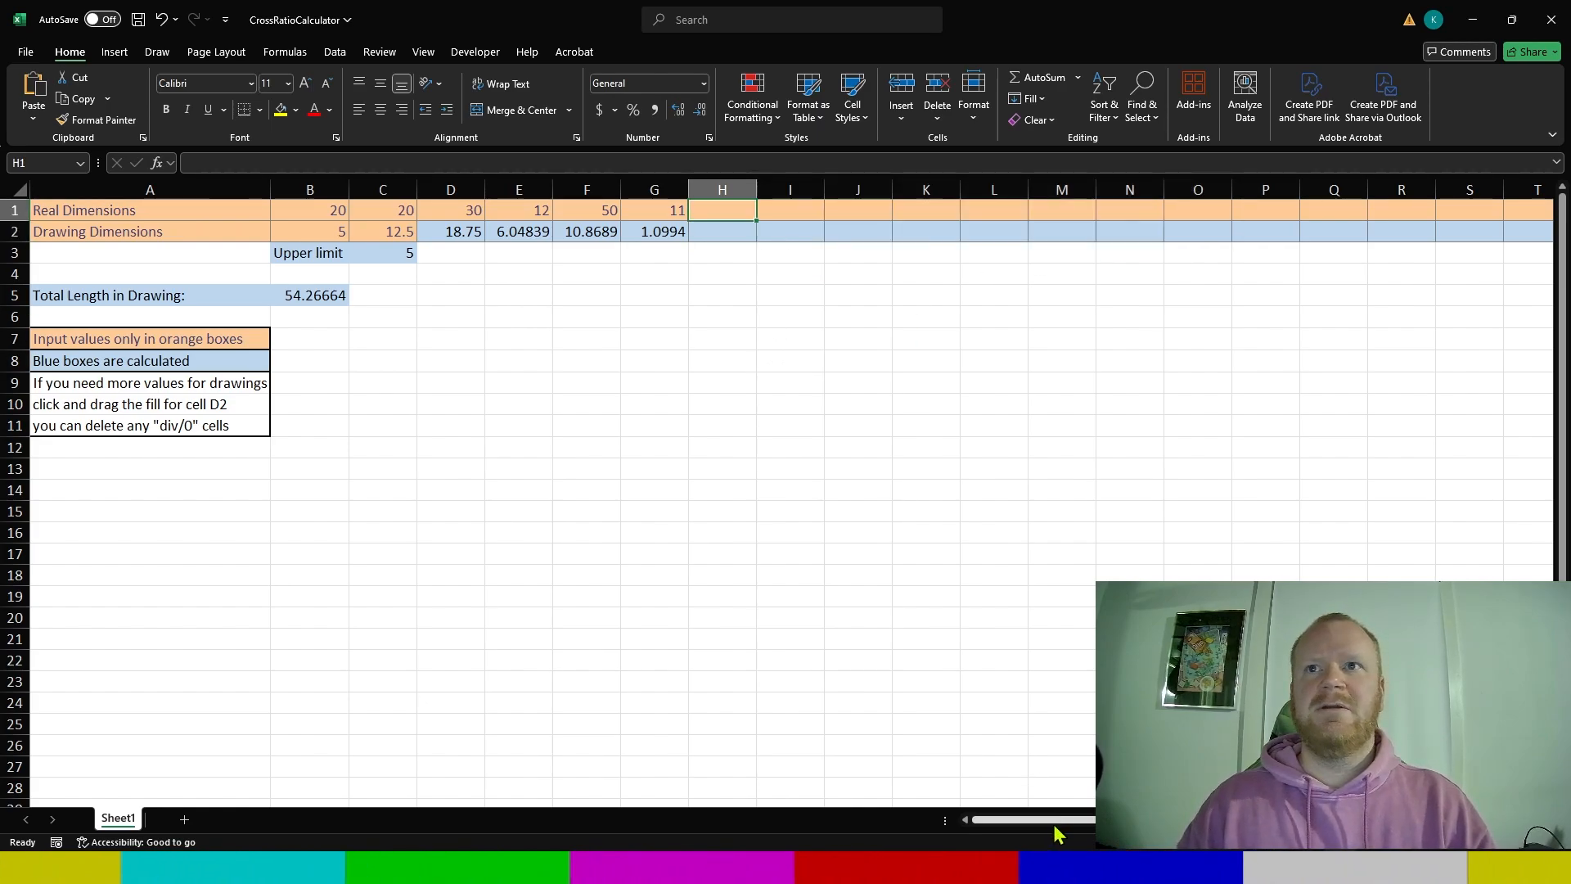
mouse_move(1056, 822)
mouse_down()
mouse_move(1127, 822)
mouse_move(1039, 822)
mouse_up()
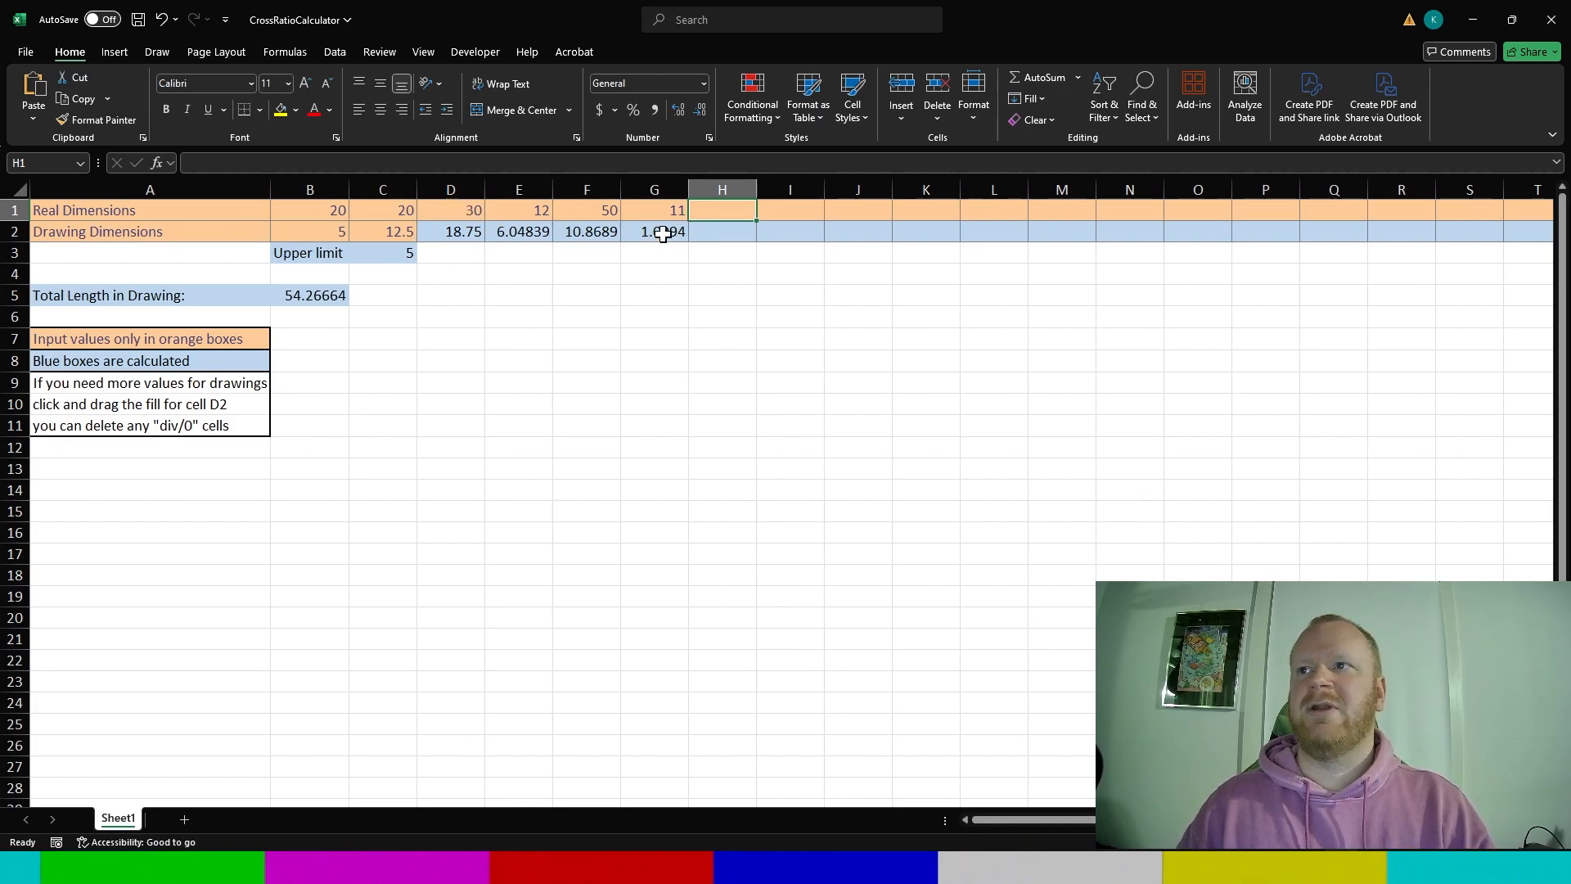
text(11)
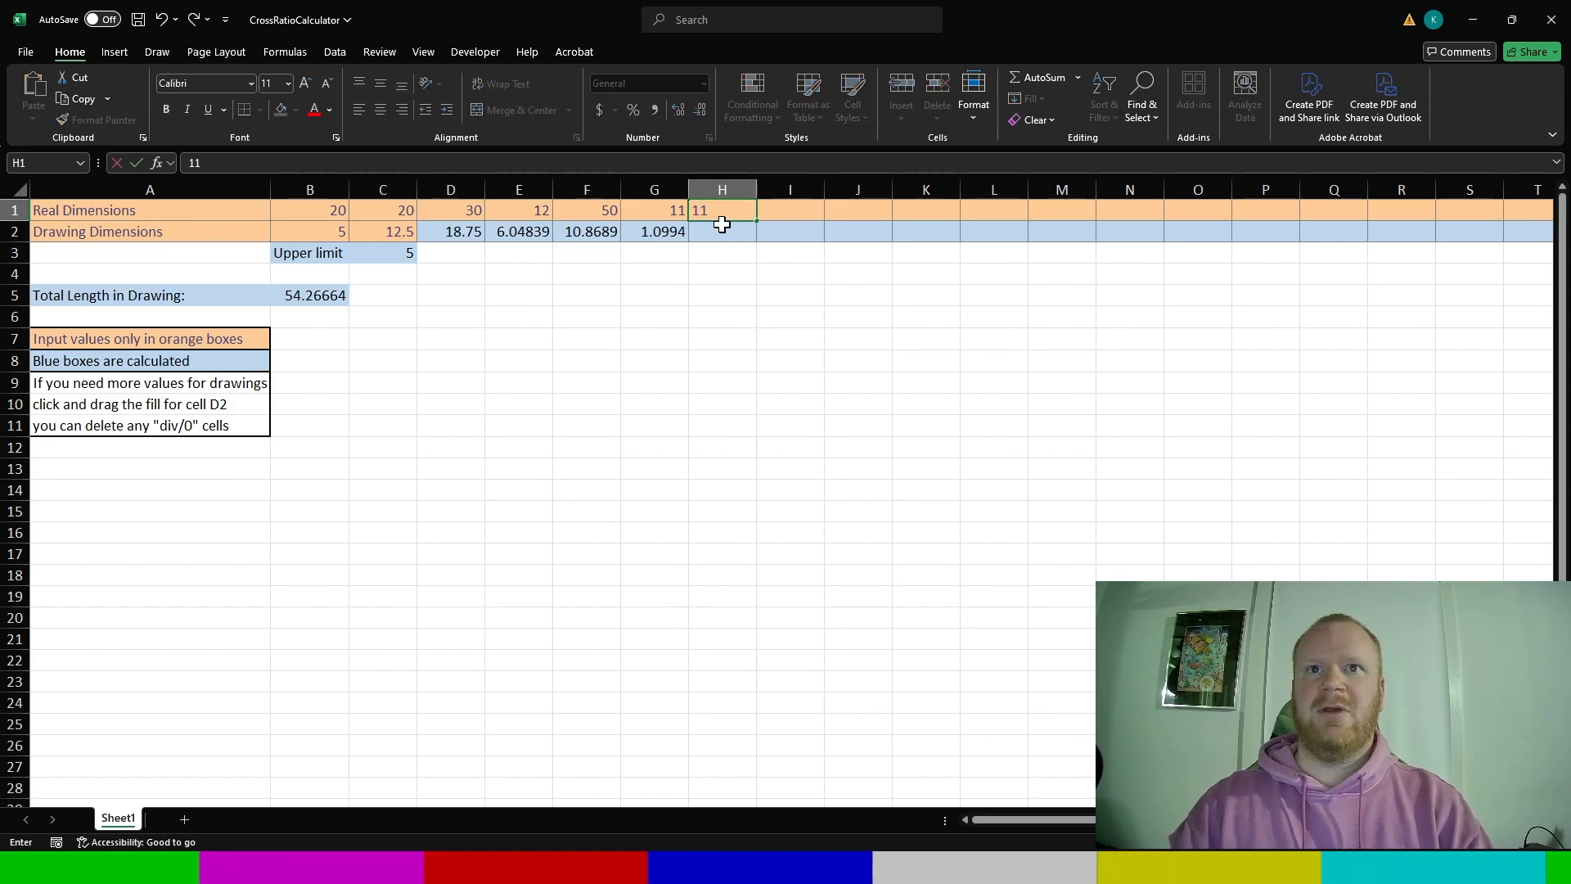
key(Tab)
text(15)
key(Tab)
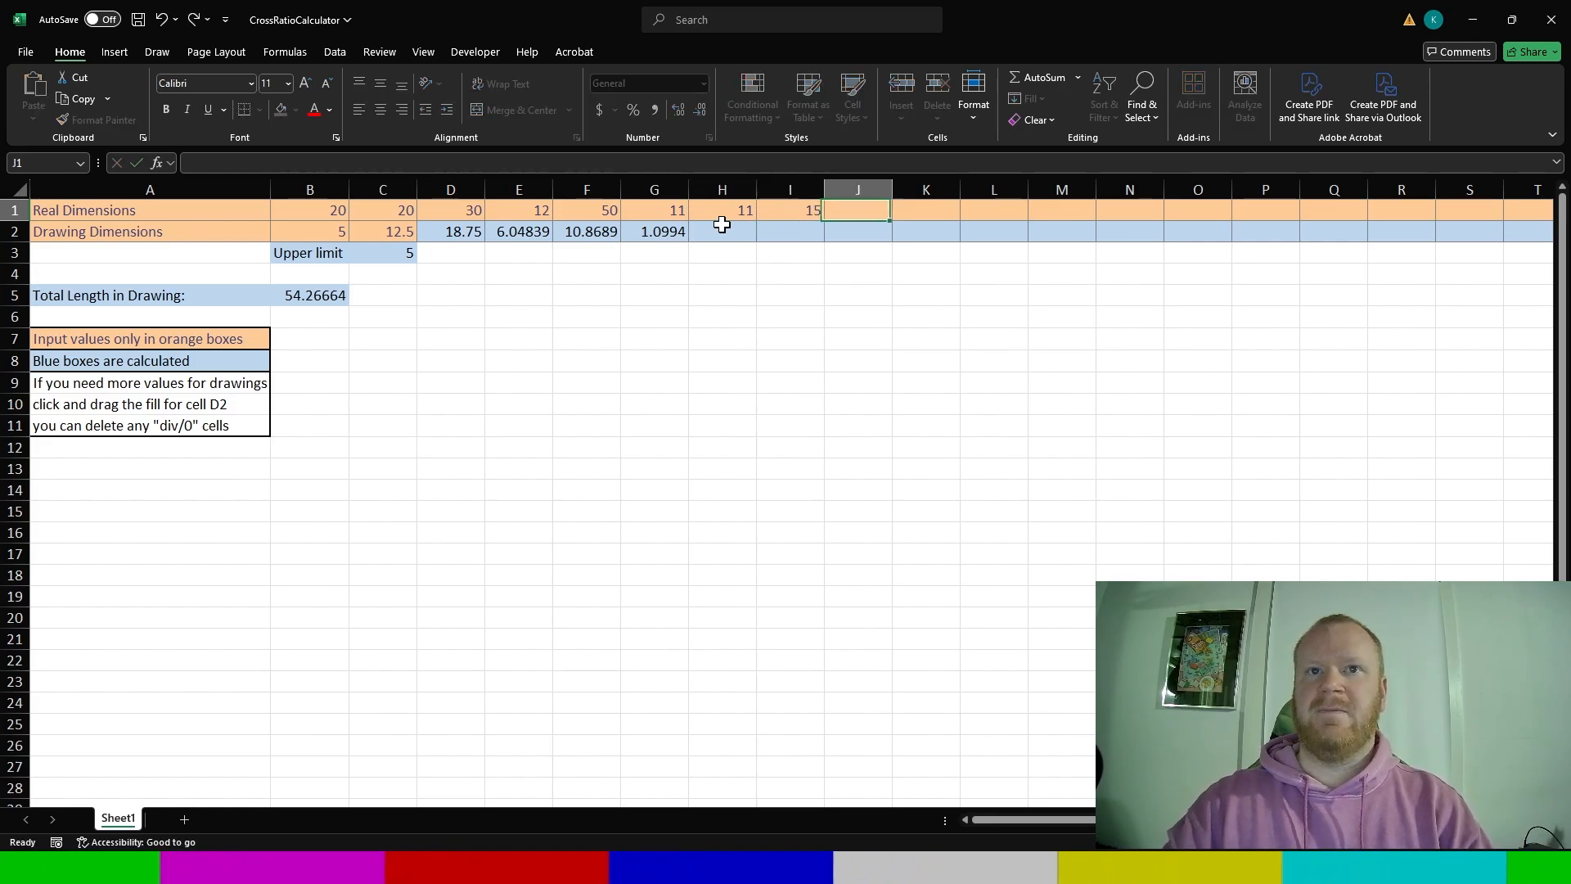
text(15)
key(Tab)
text(15)
key(Tab)
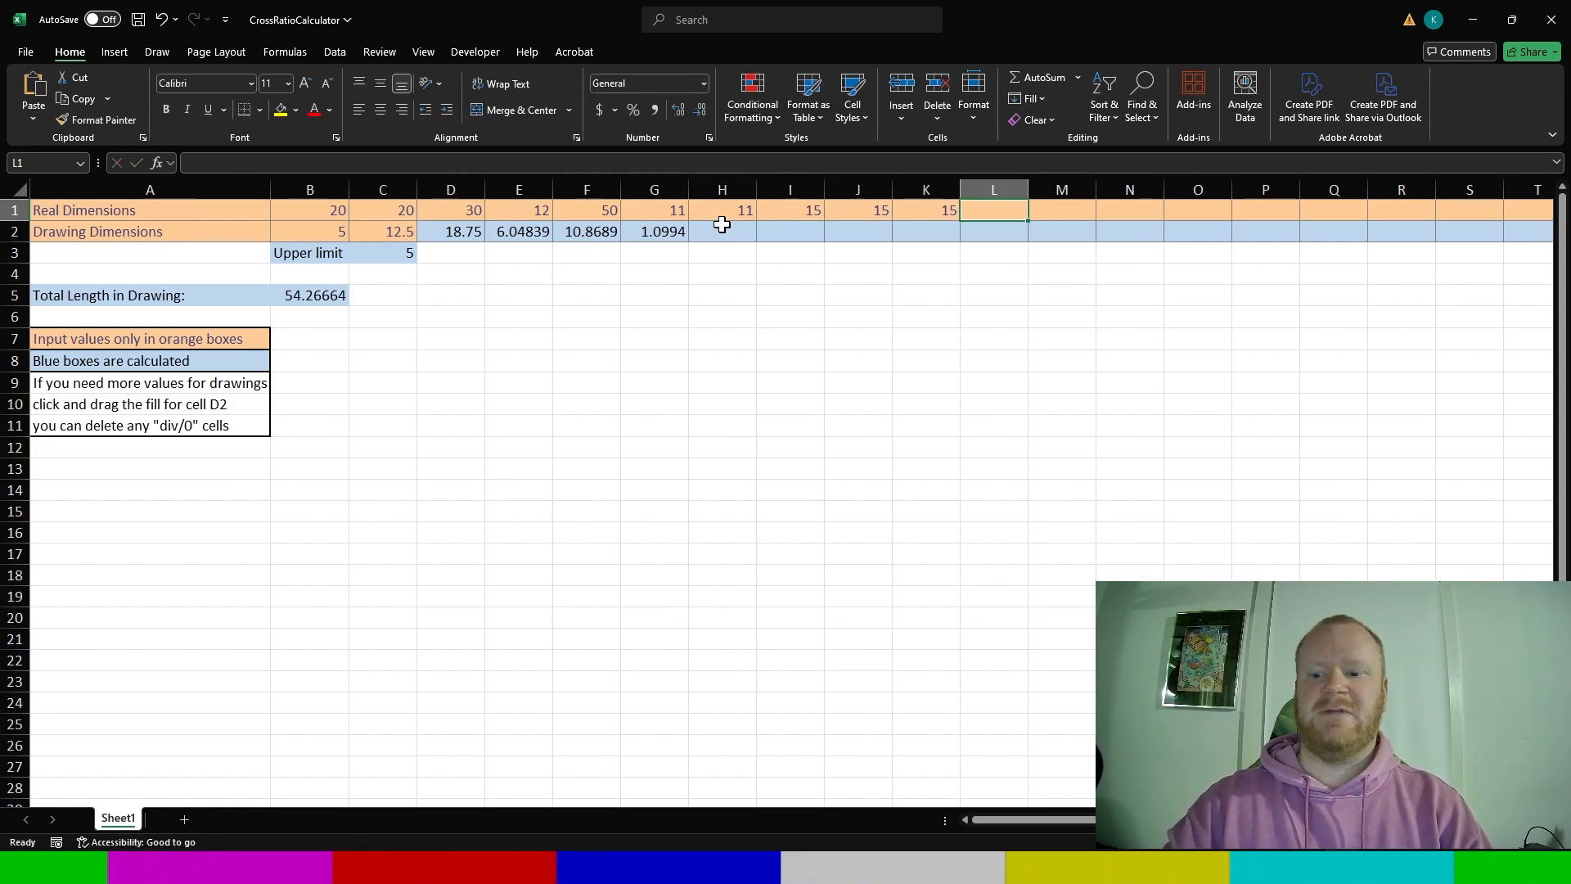
text(18)
key(Tab)
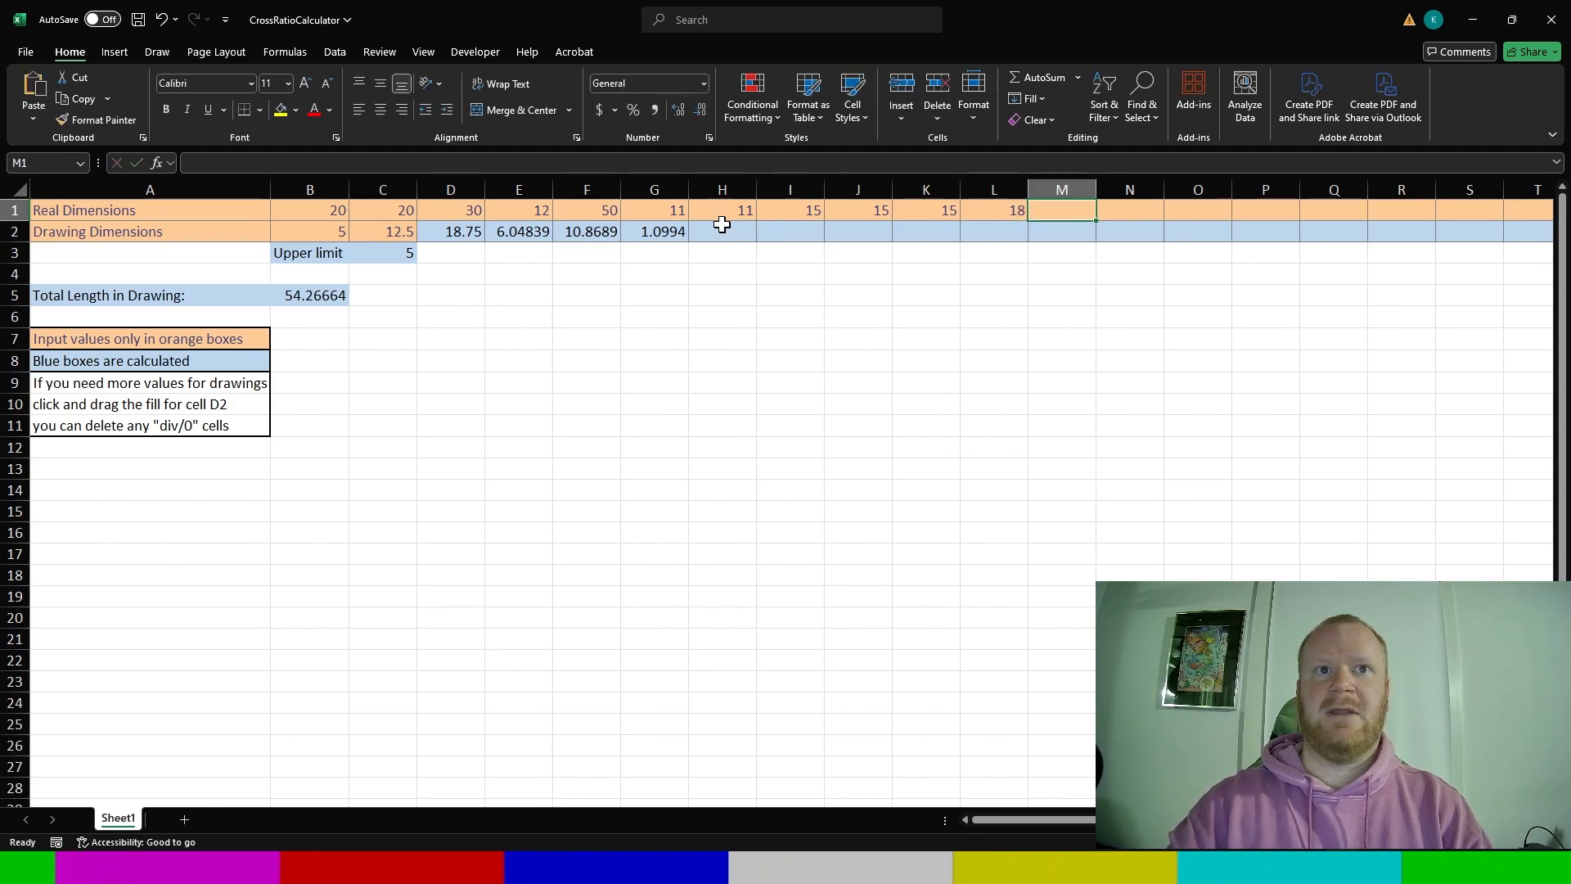
- Enter a real dimension of 21 in M1 and fill the drawing-dimension formula from G2 across to M2
text(21)
key(Tab)
key(Down)
key(Left)
key(Left)
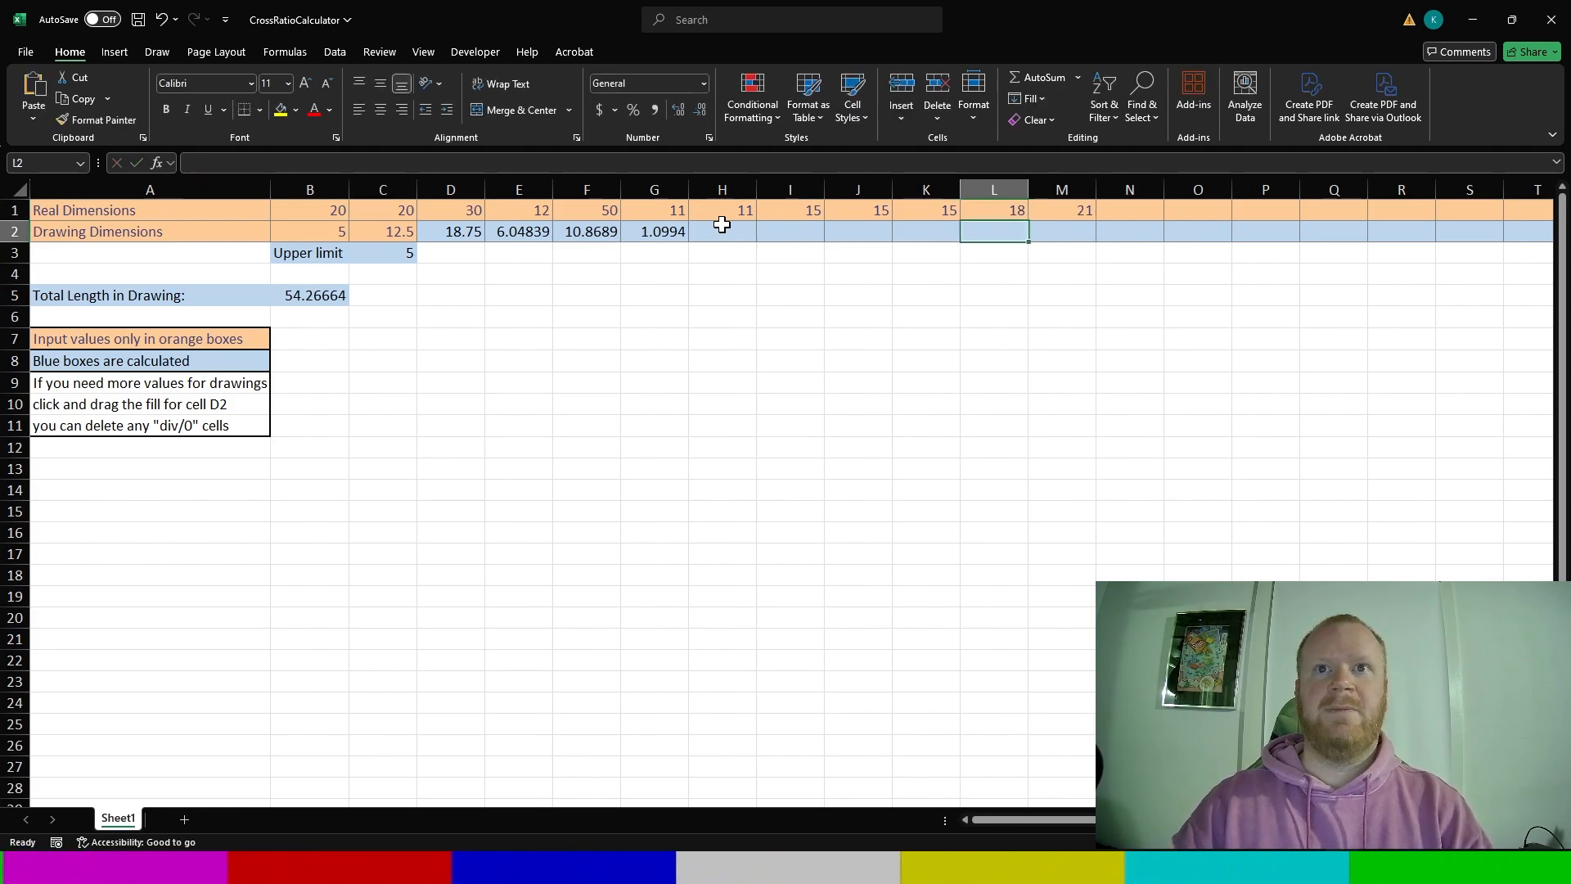
key(Left)
key(Left)
key(Left)
key(Left)
key(Left)
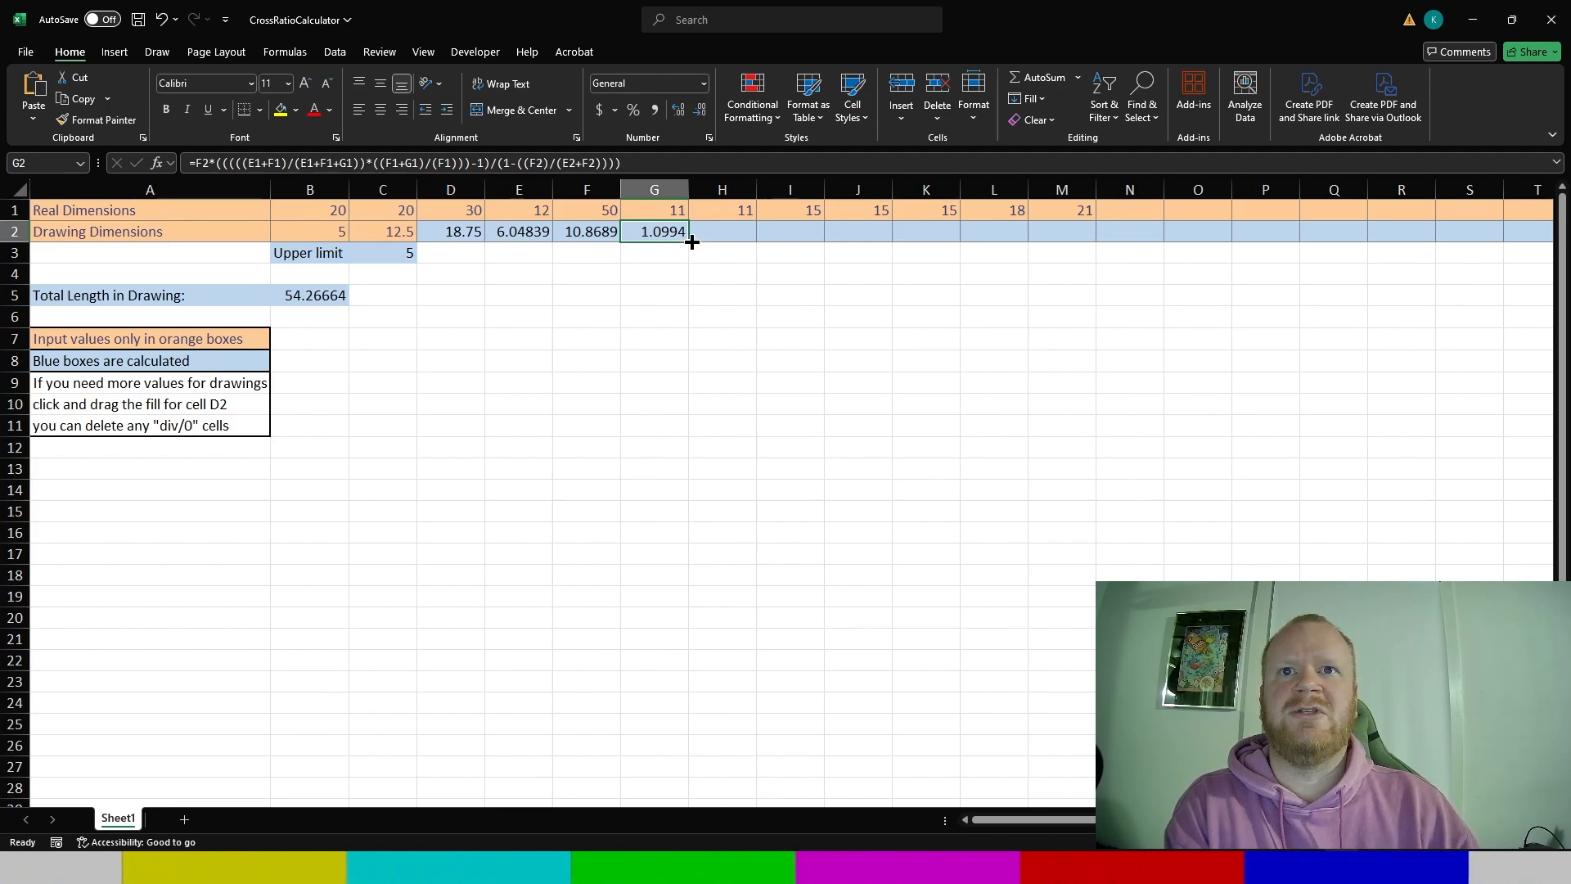
drag(689, 243, 1087, 237)
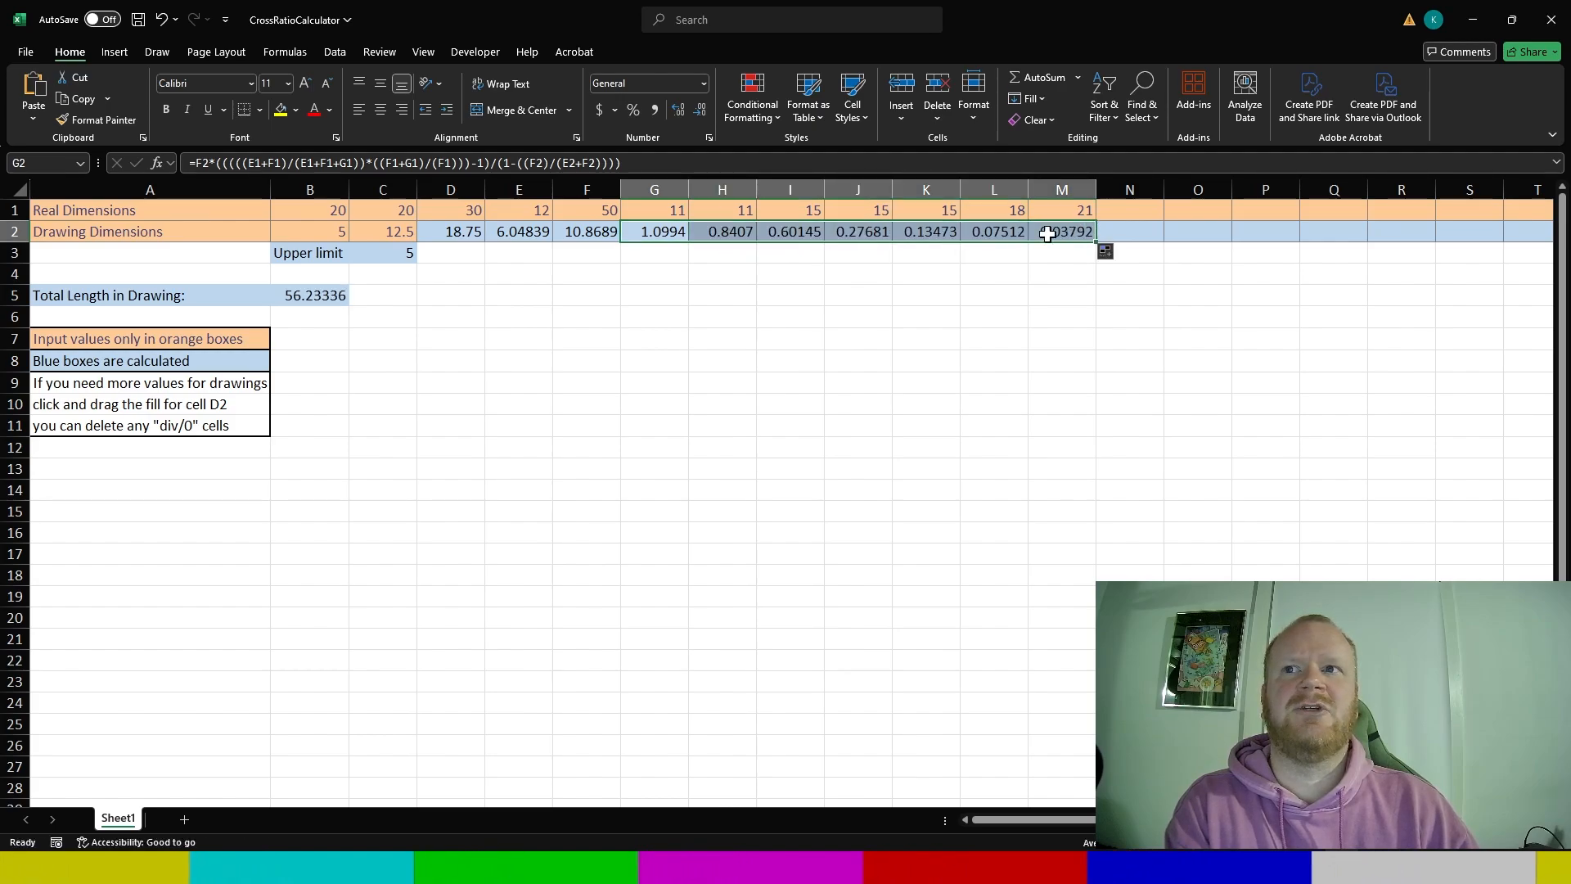
click(1062, 252)
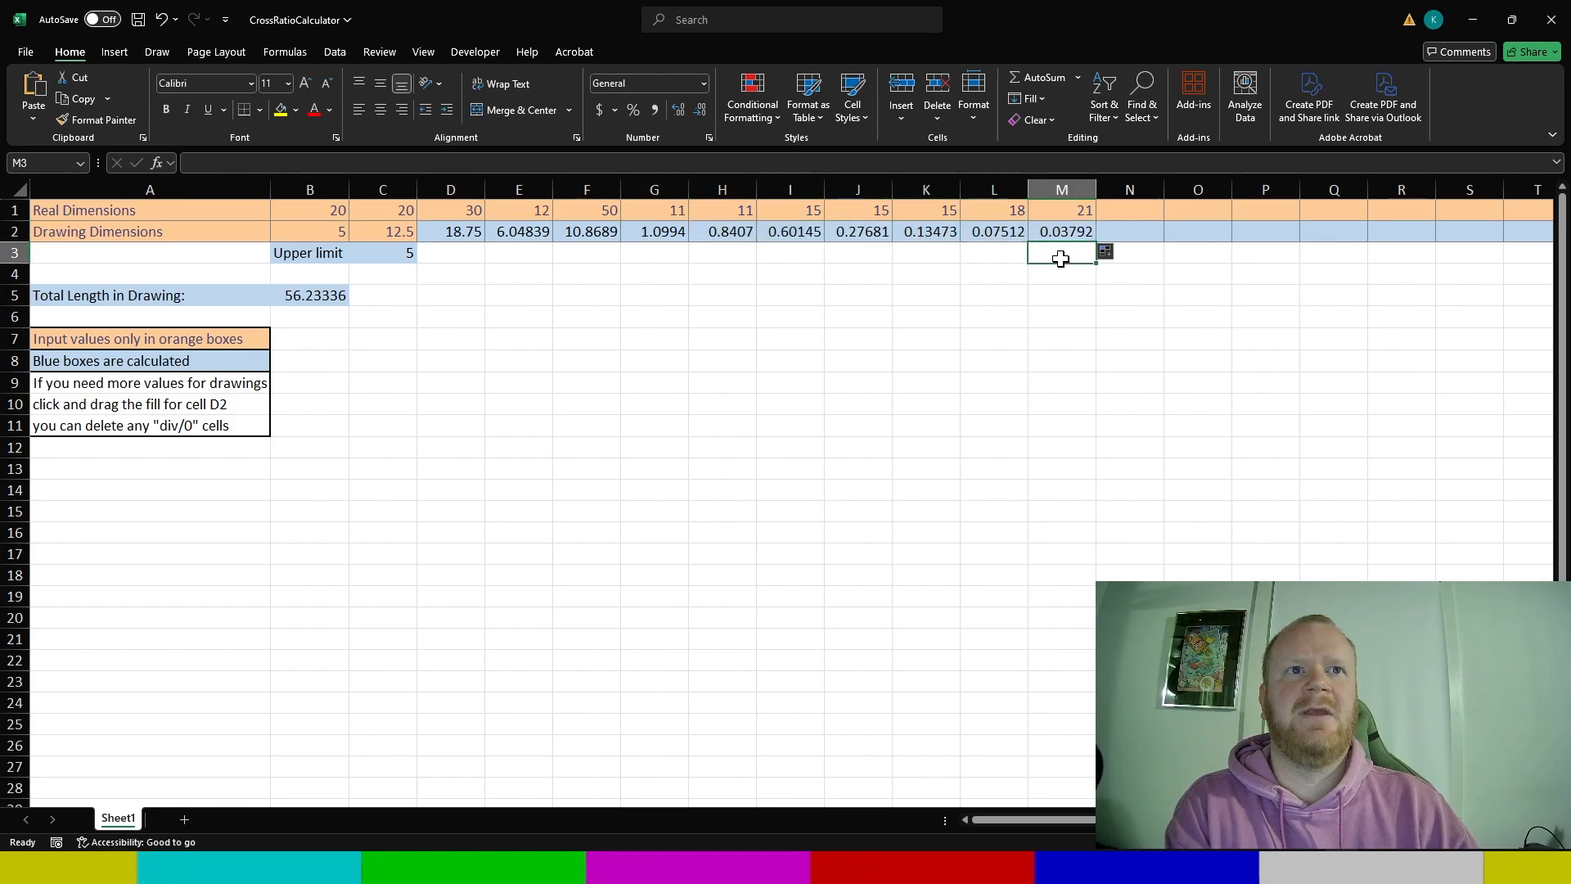
- Clear the drawing dimensions in I2:M2 and refill them by extending the formula in H2 through M2
drag(1068, 237, 778, 227)
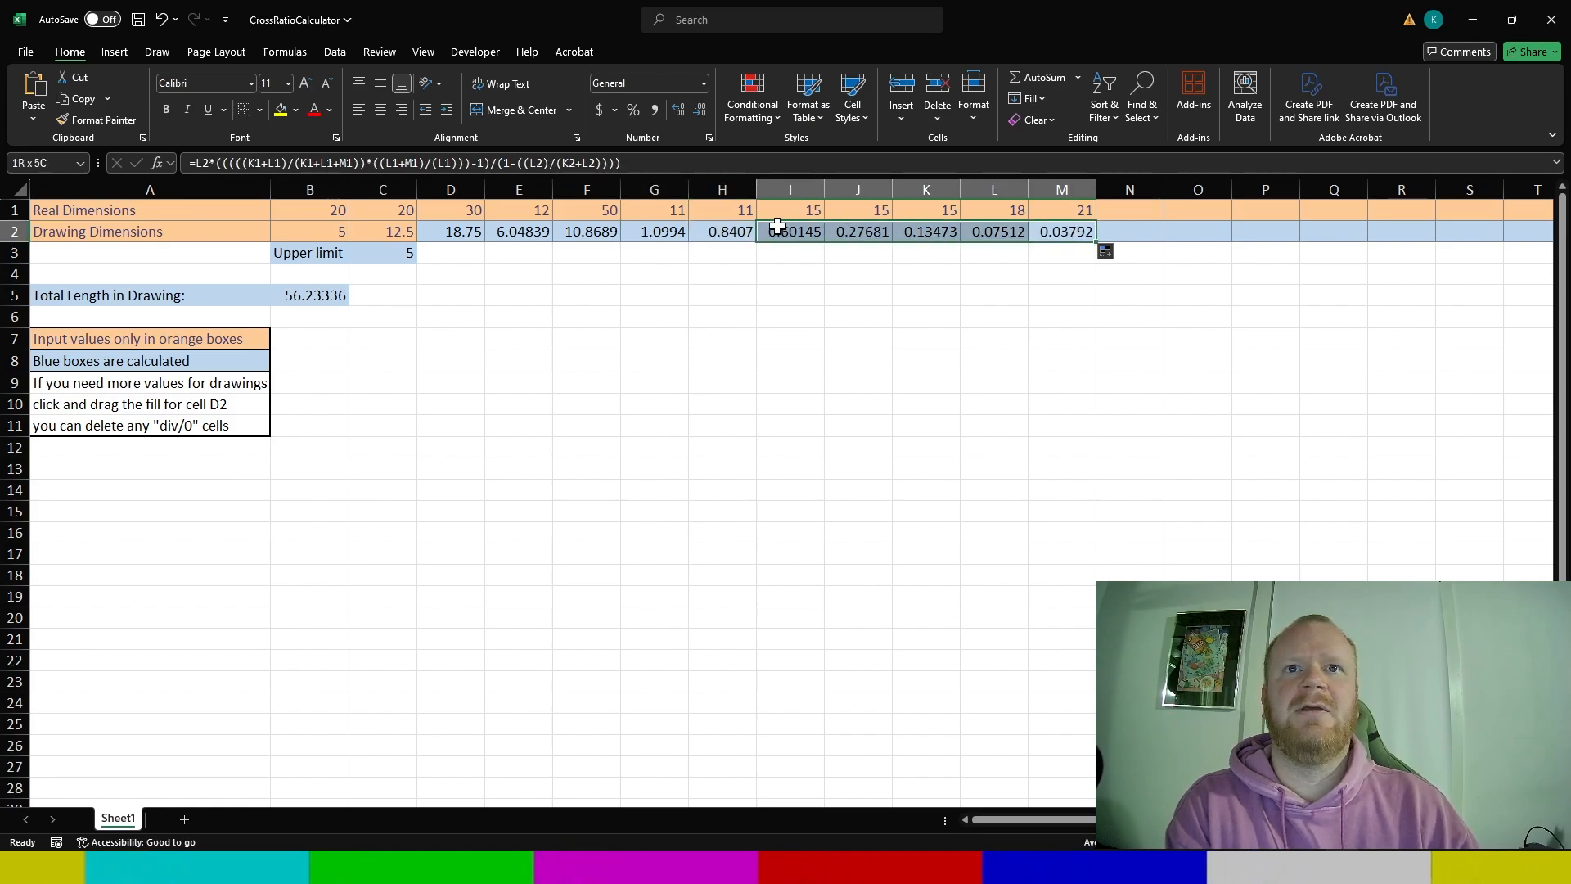
key(Delete)
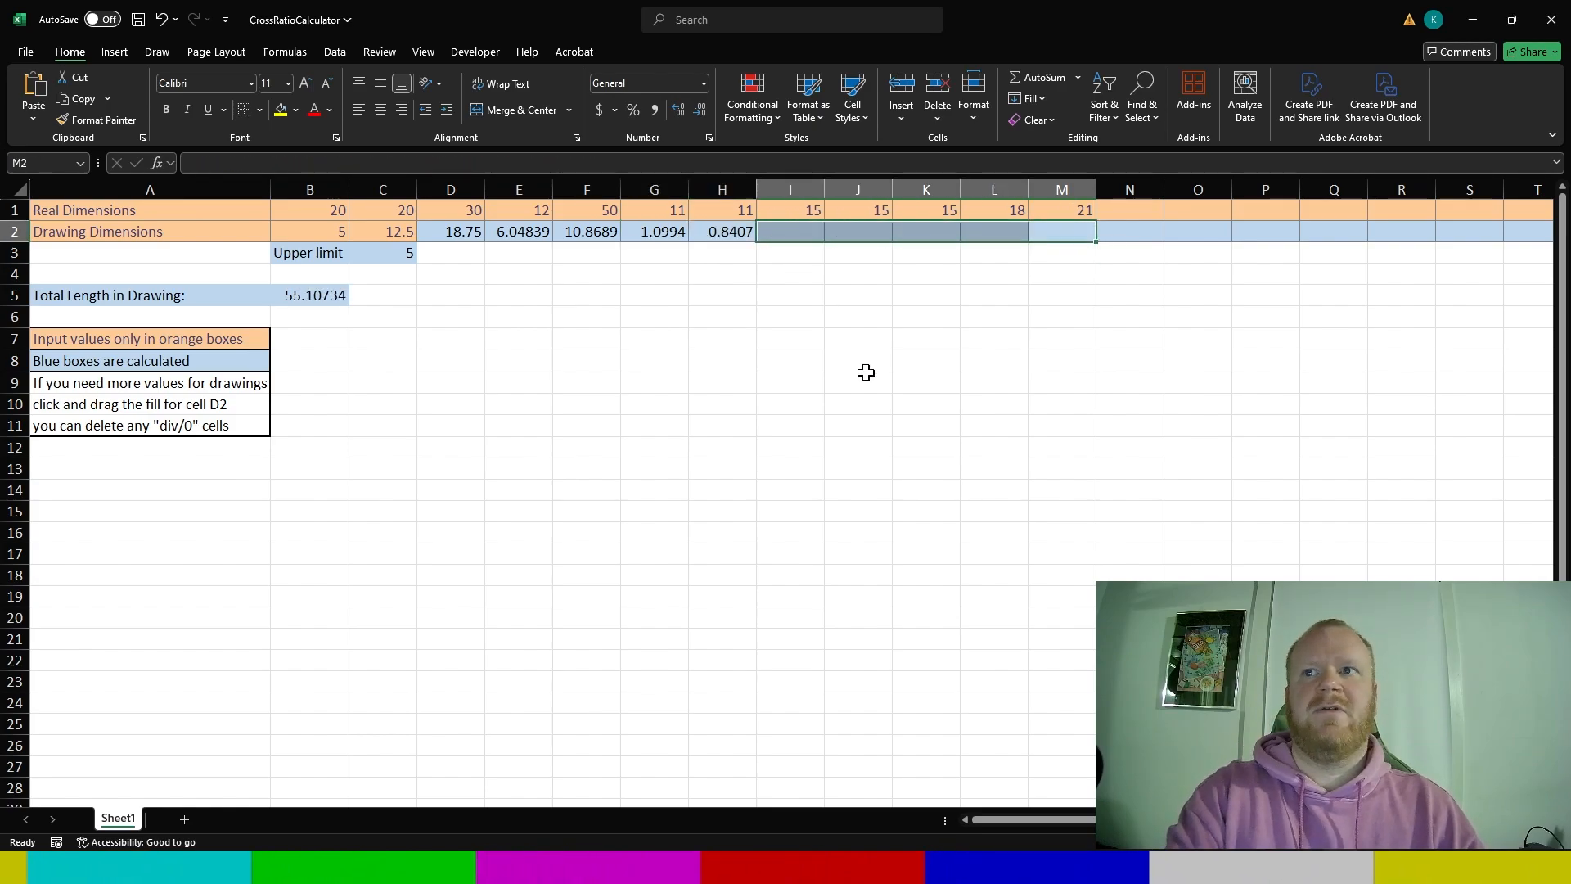
click(744, 230)
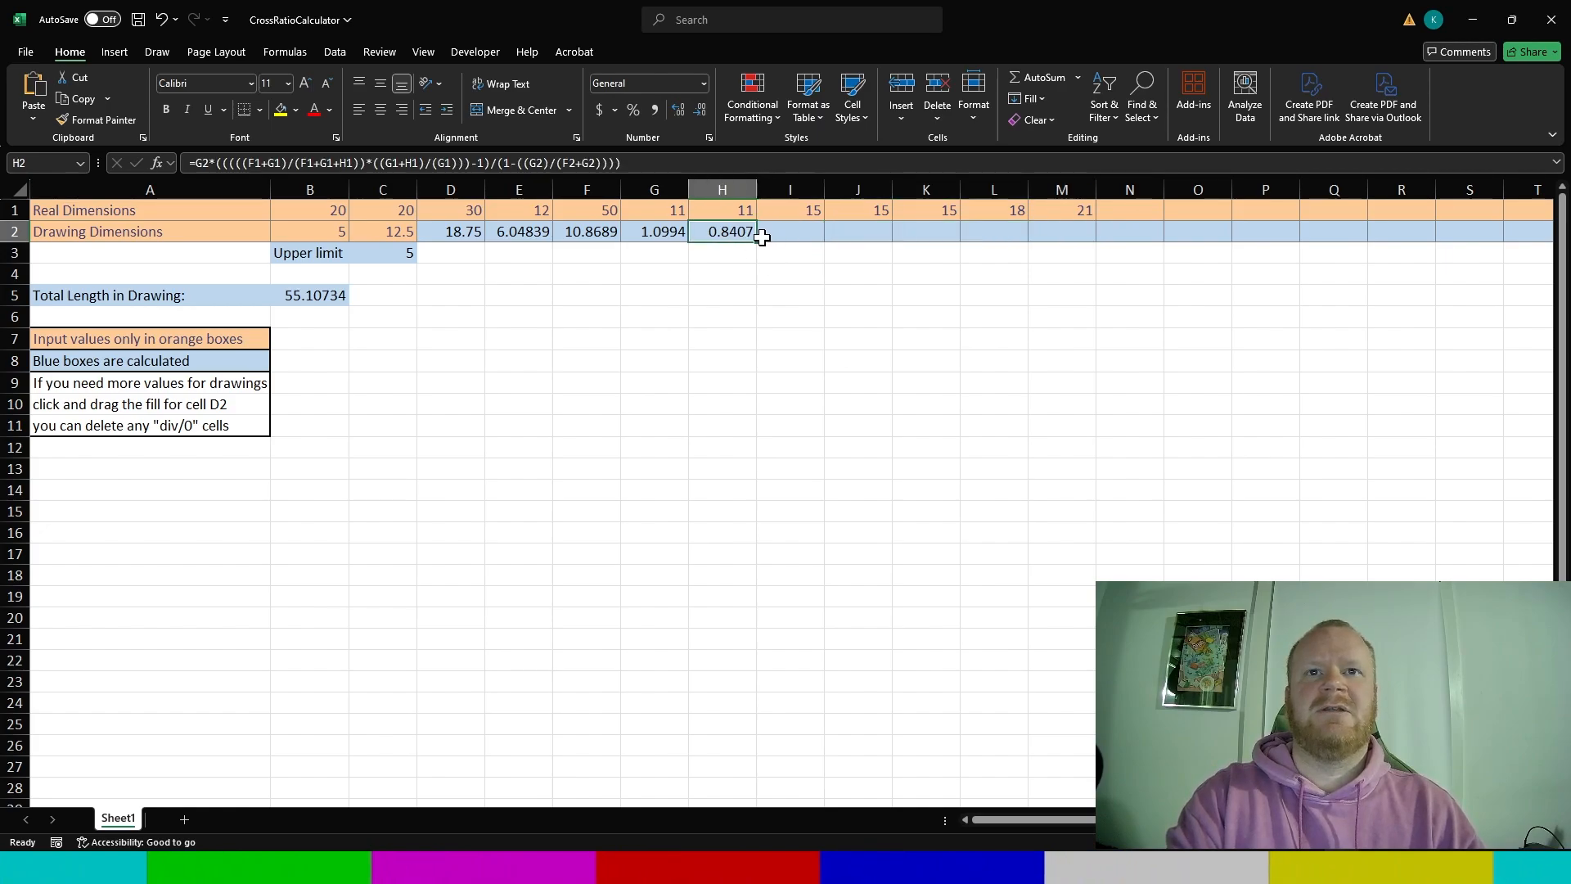
drag(759, 243, 772, 245)
click(700, 296)
click(722, 238)
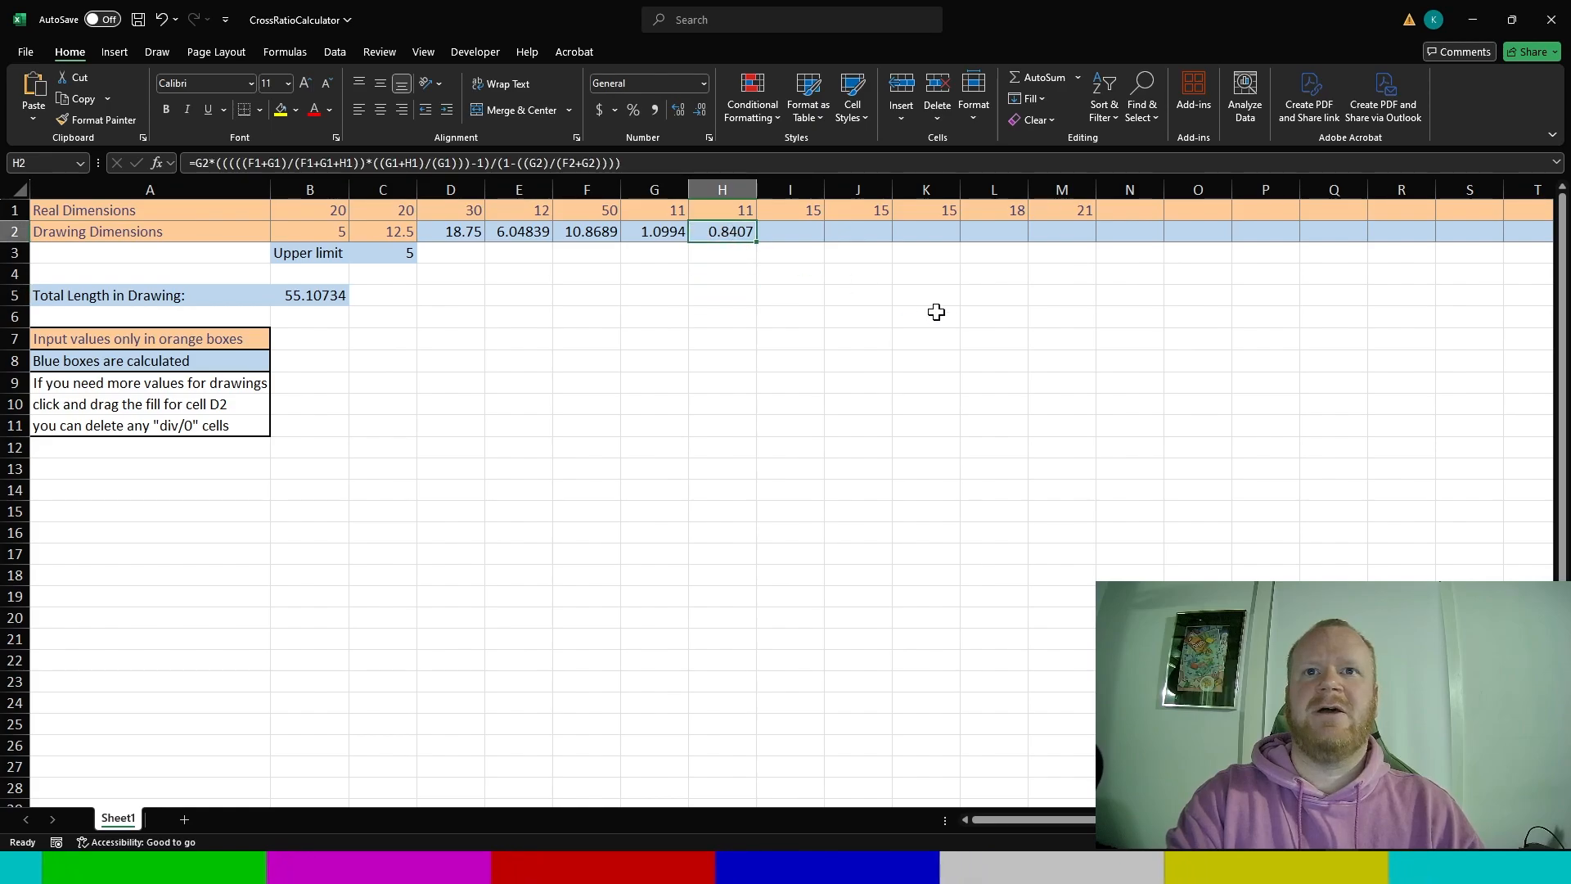
click(936, 313)
click(725, 235)
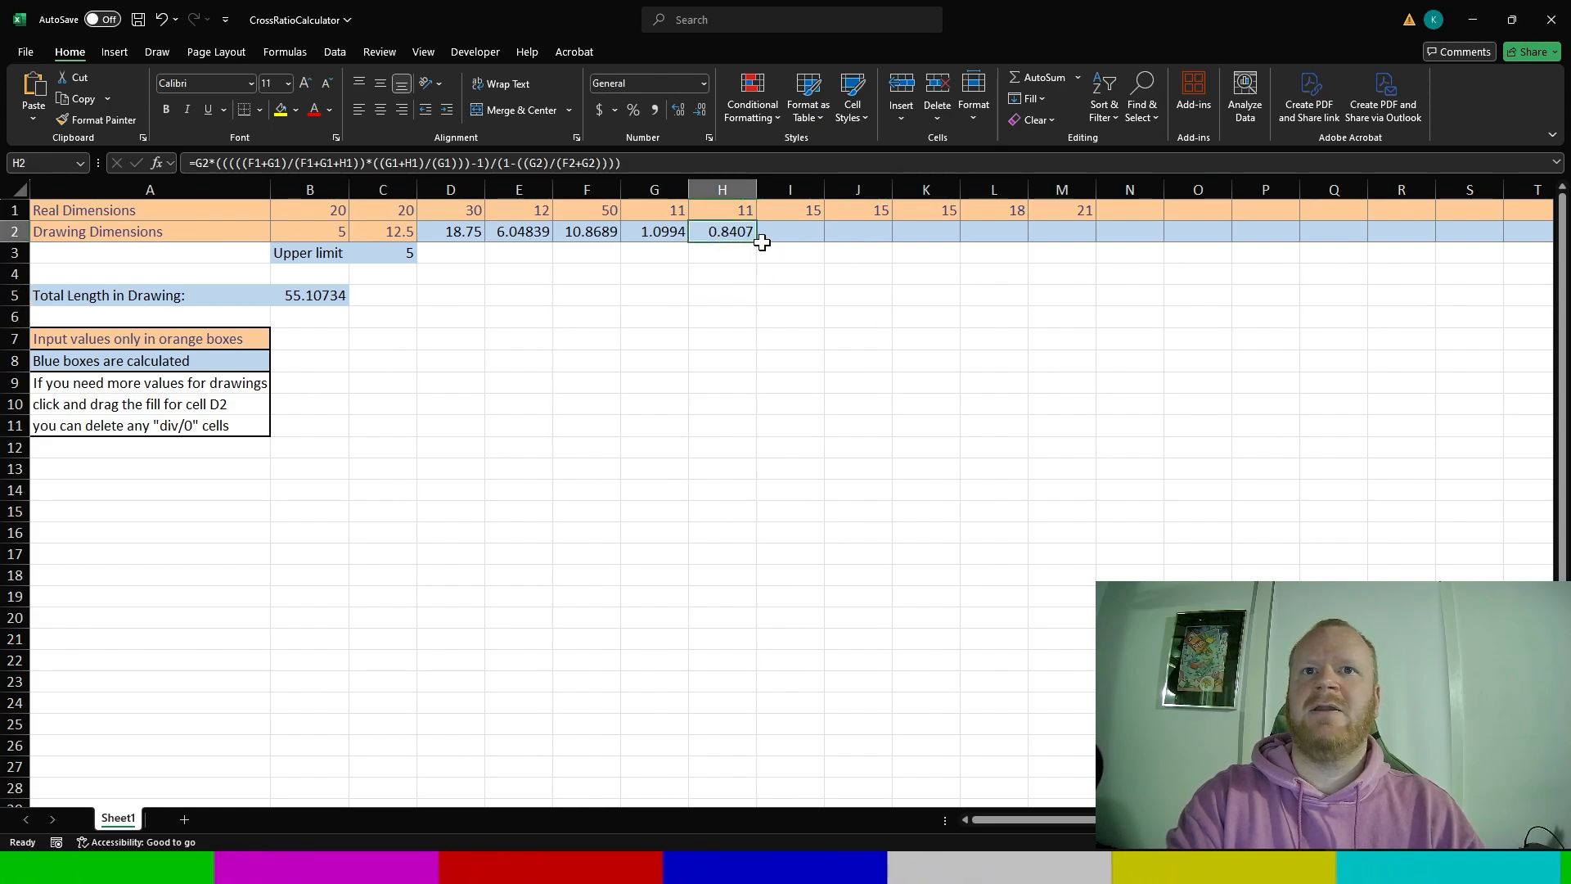
drag(760, 244, 1083, 252)
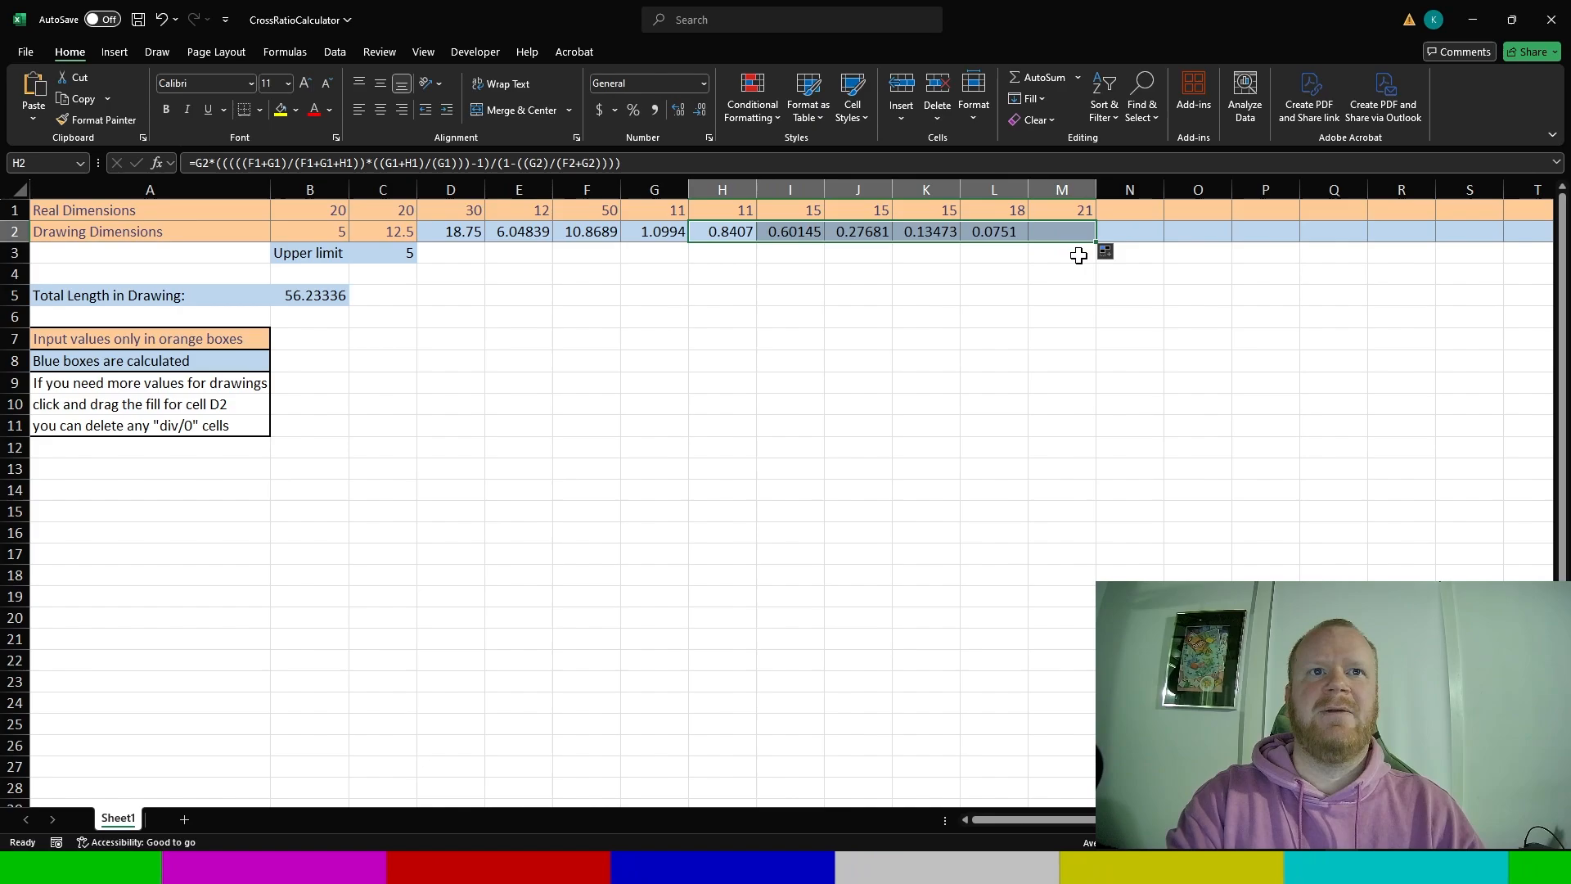
click(986, 297)
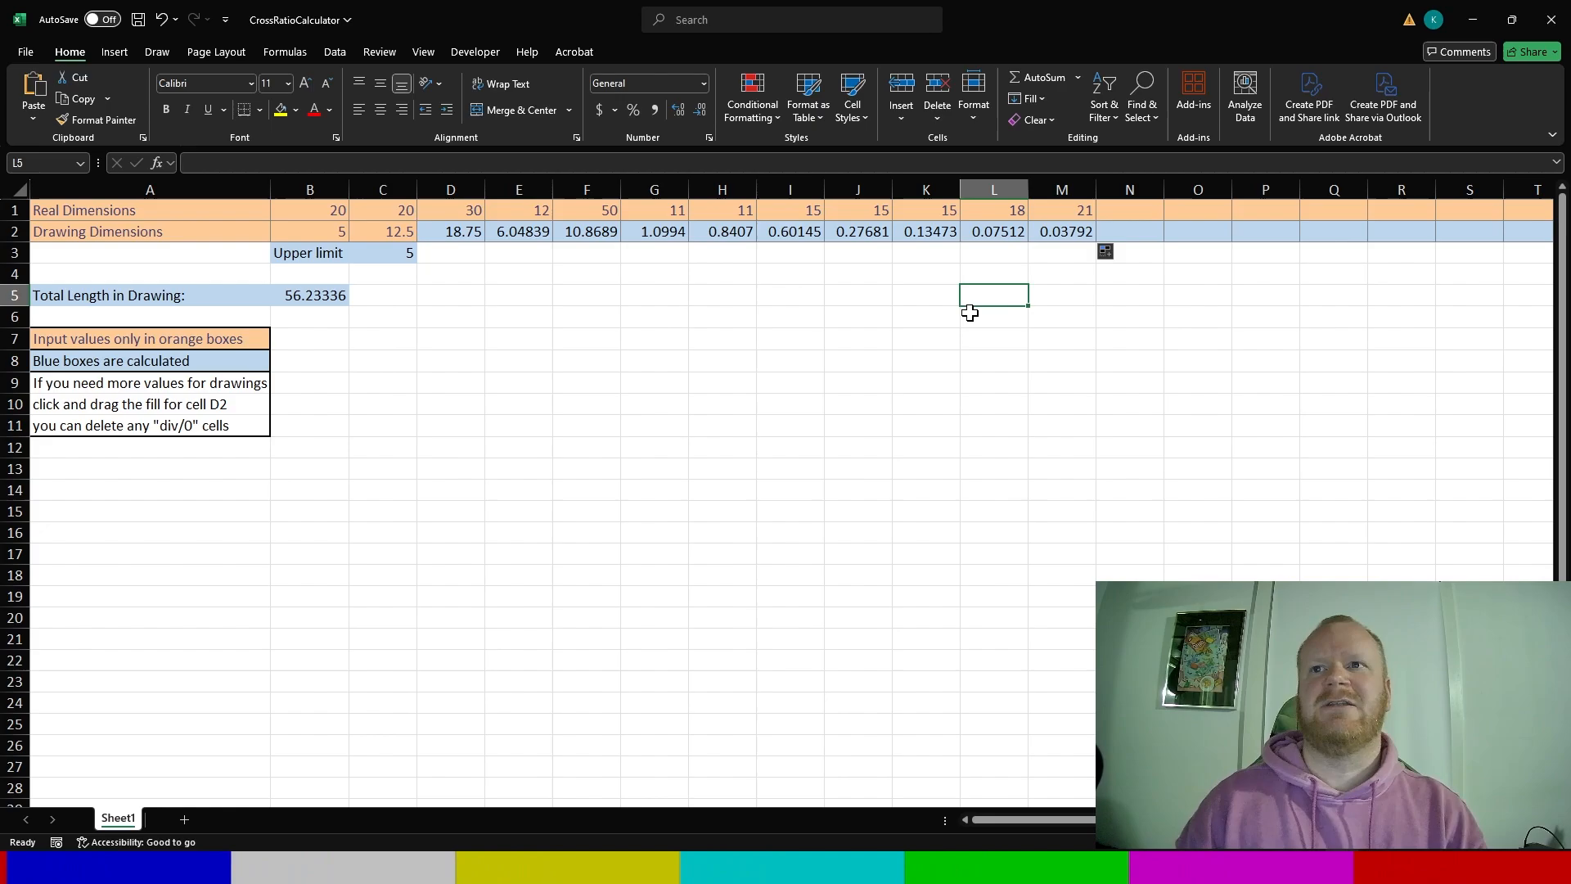
- Clear the extra real dimensions and their drawing dimensions in H1:M2
drag(694, 211, 1048, 229)
key(Delete)
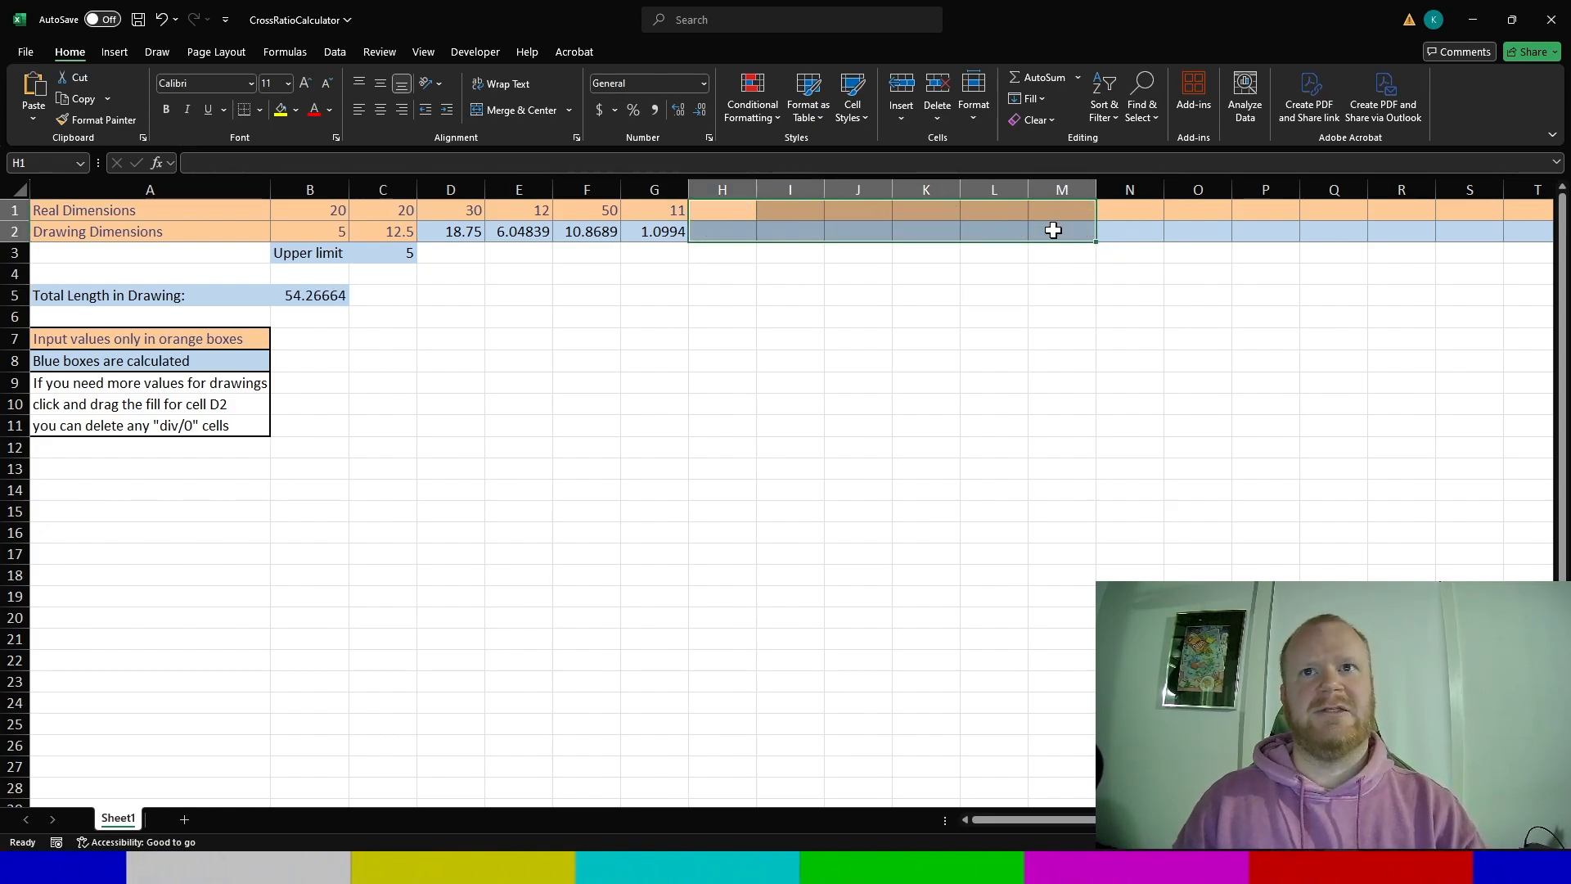
click(320, 212)
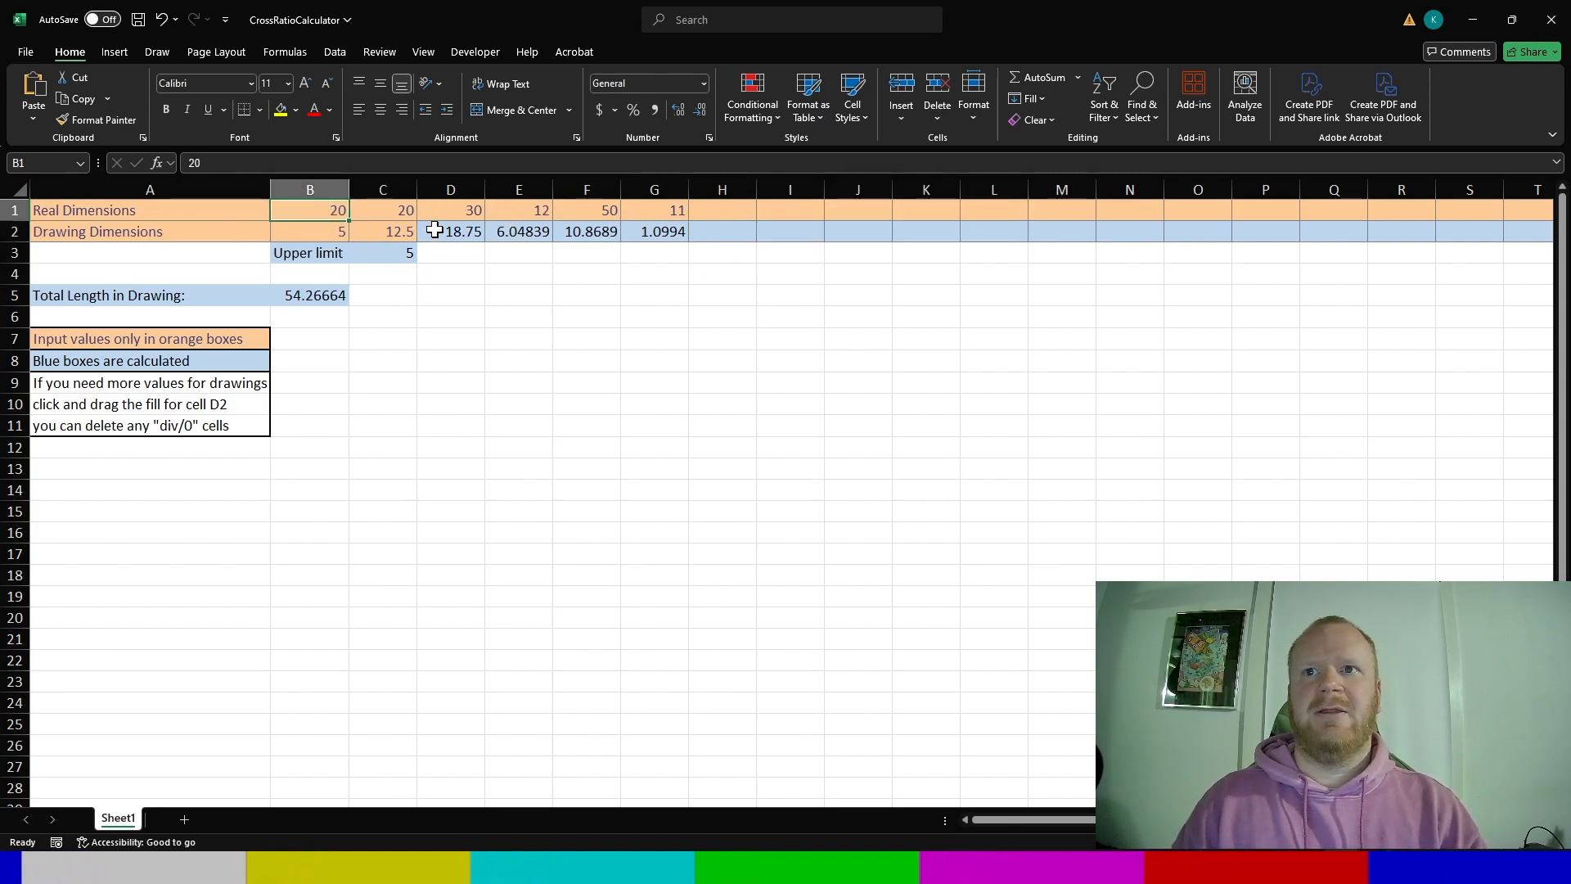
- Set the first two drawing dimensions to 100 in B2 and 87 in C2
click(296, 237)
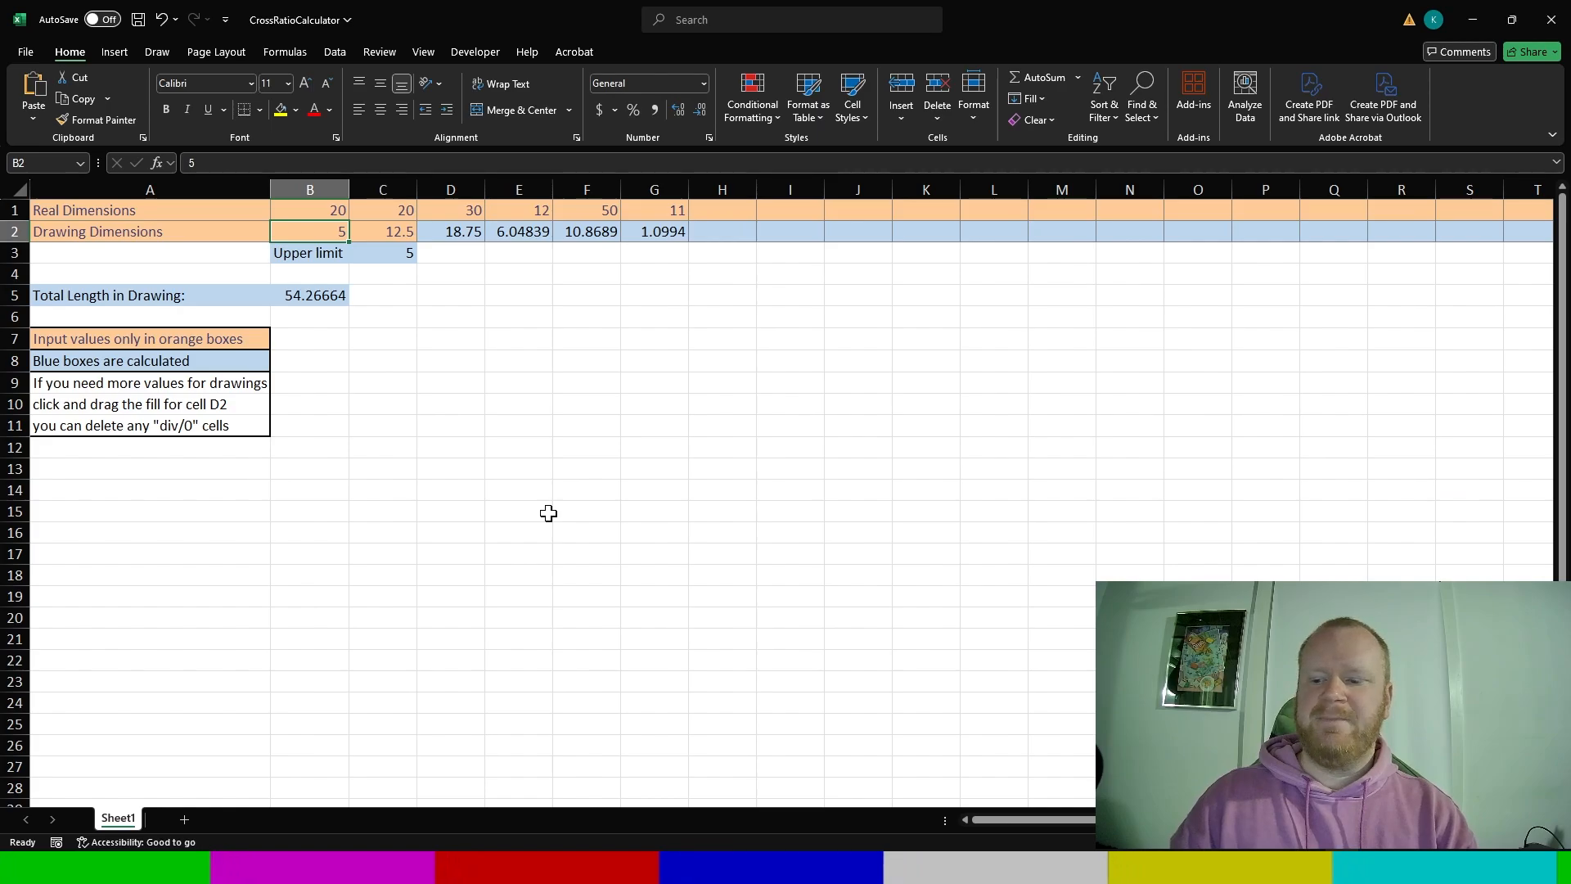
text(100)
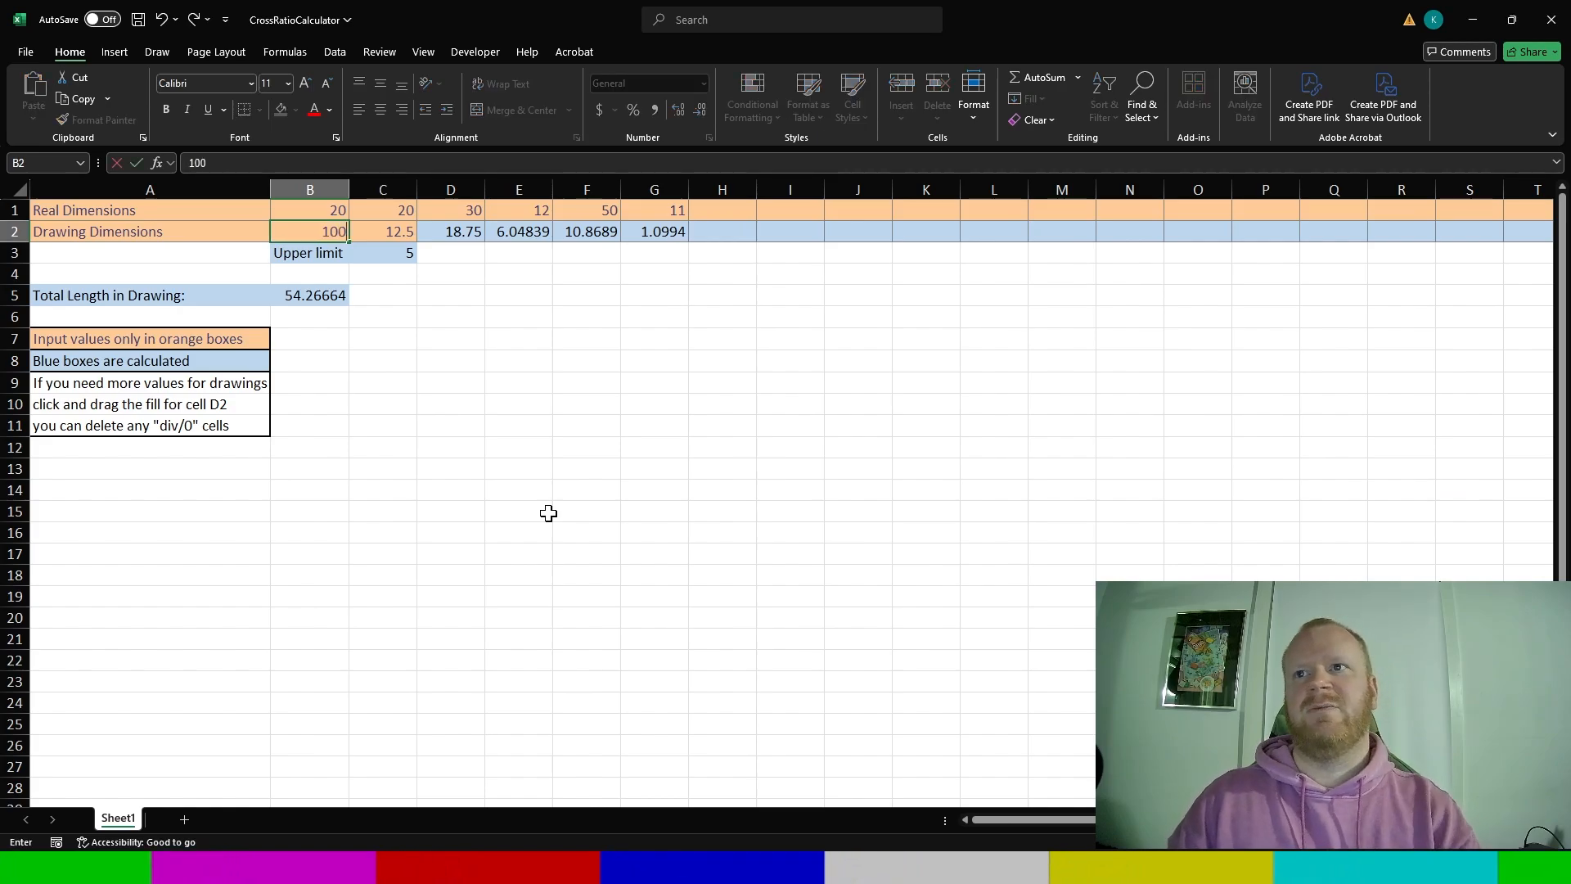
key(Tab)
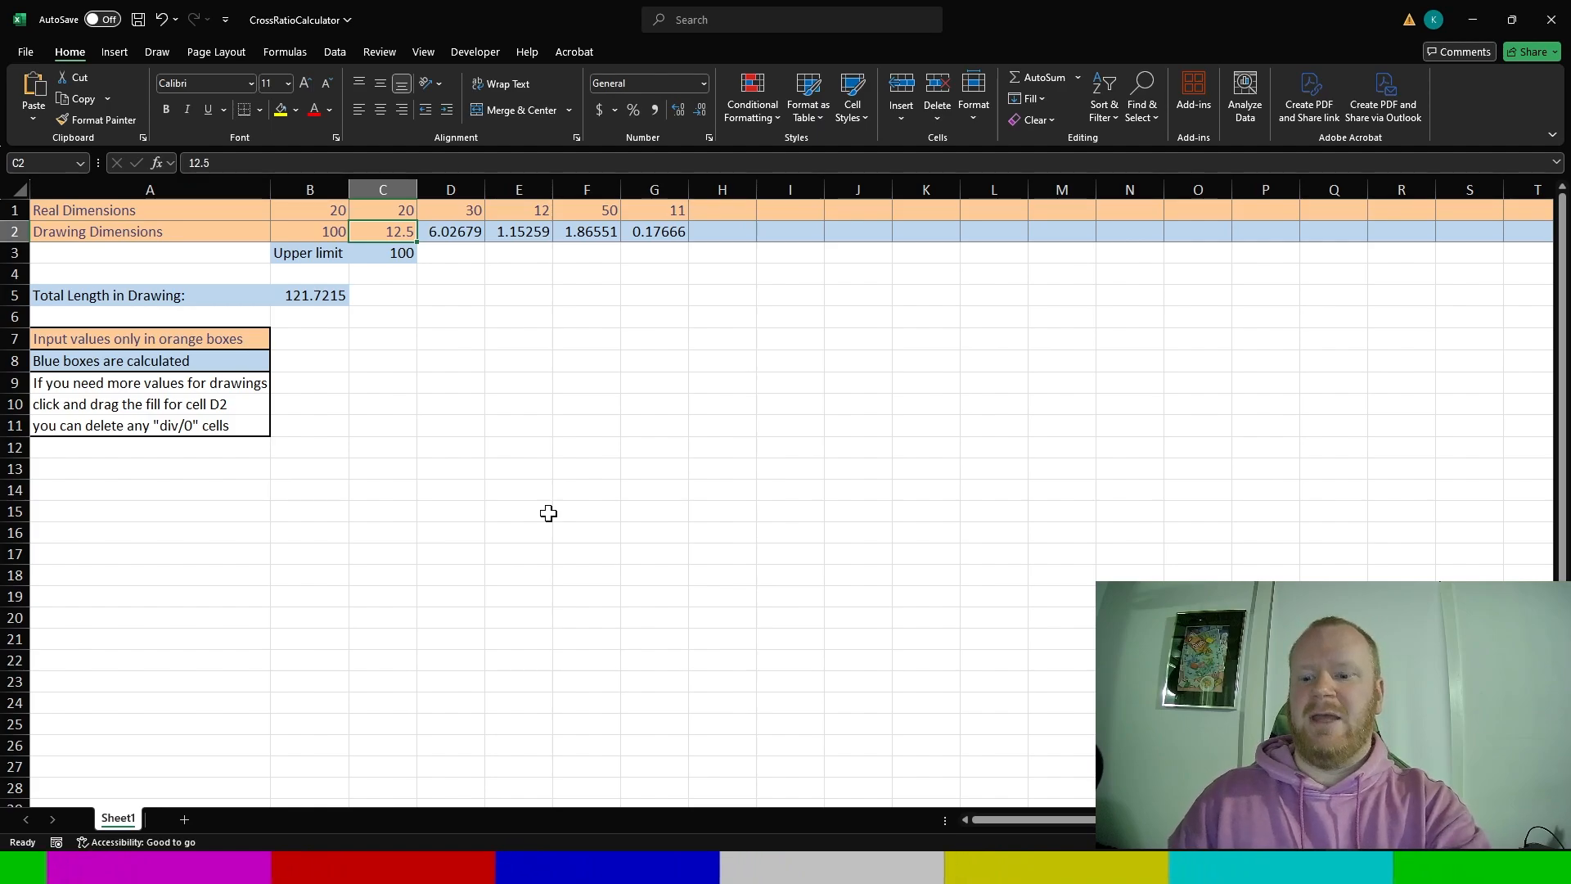
text(87)
key(shift+Tab)
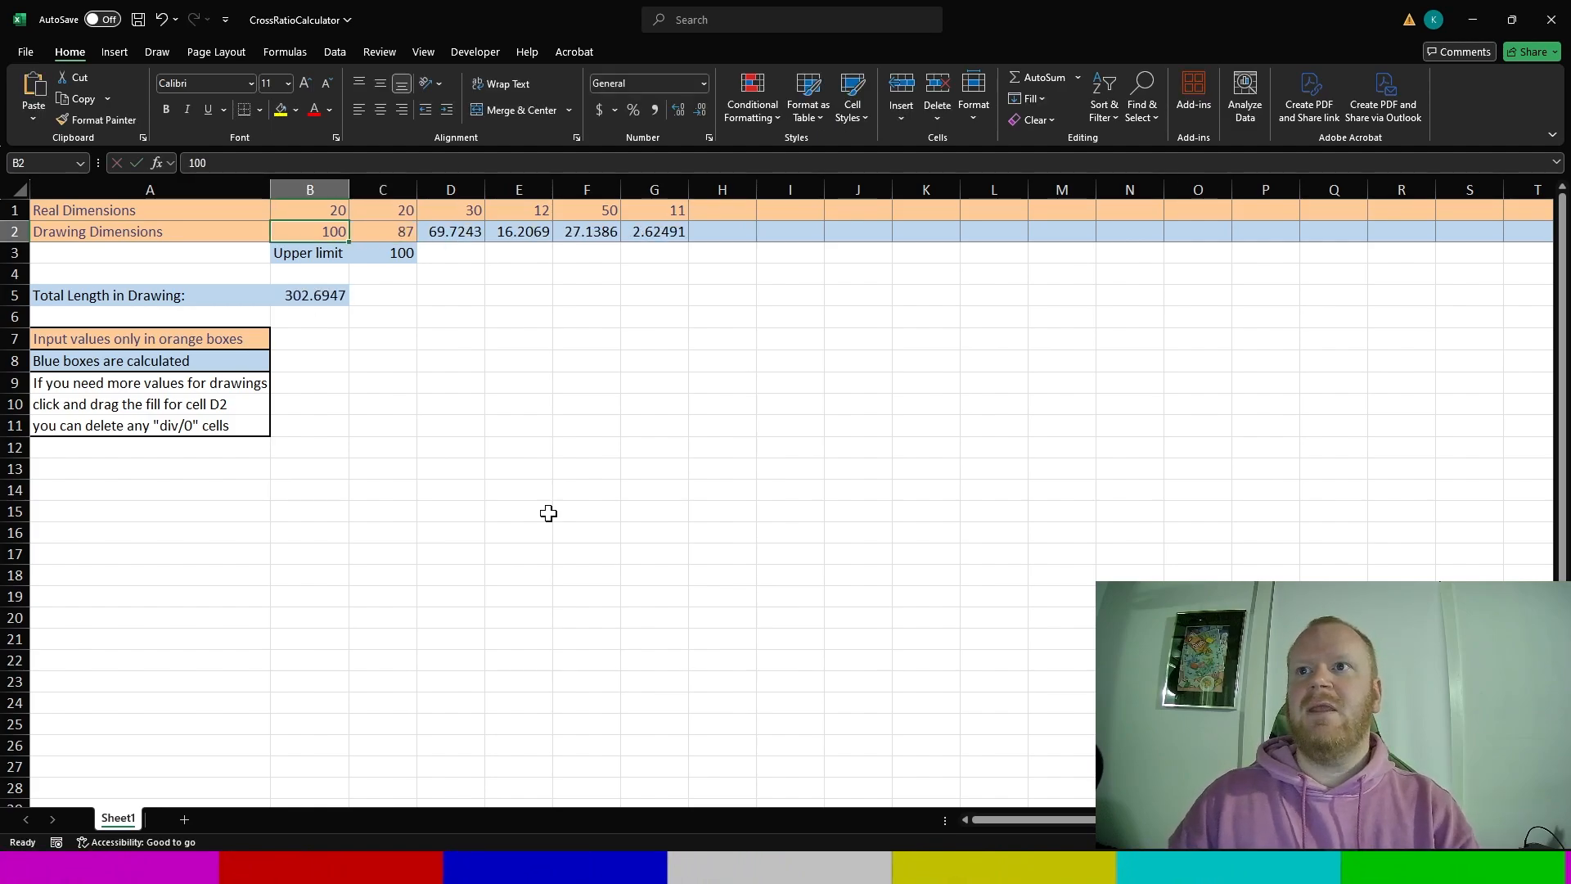
key(Tab)
key(shift+Tab)
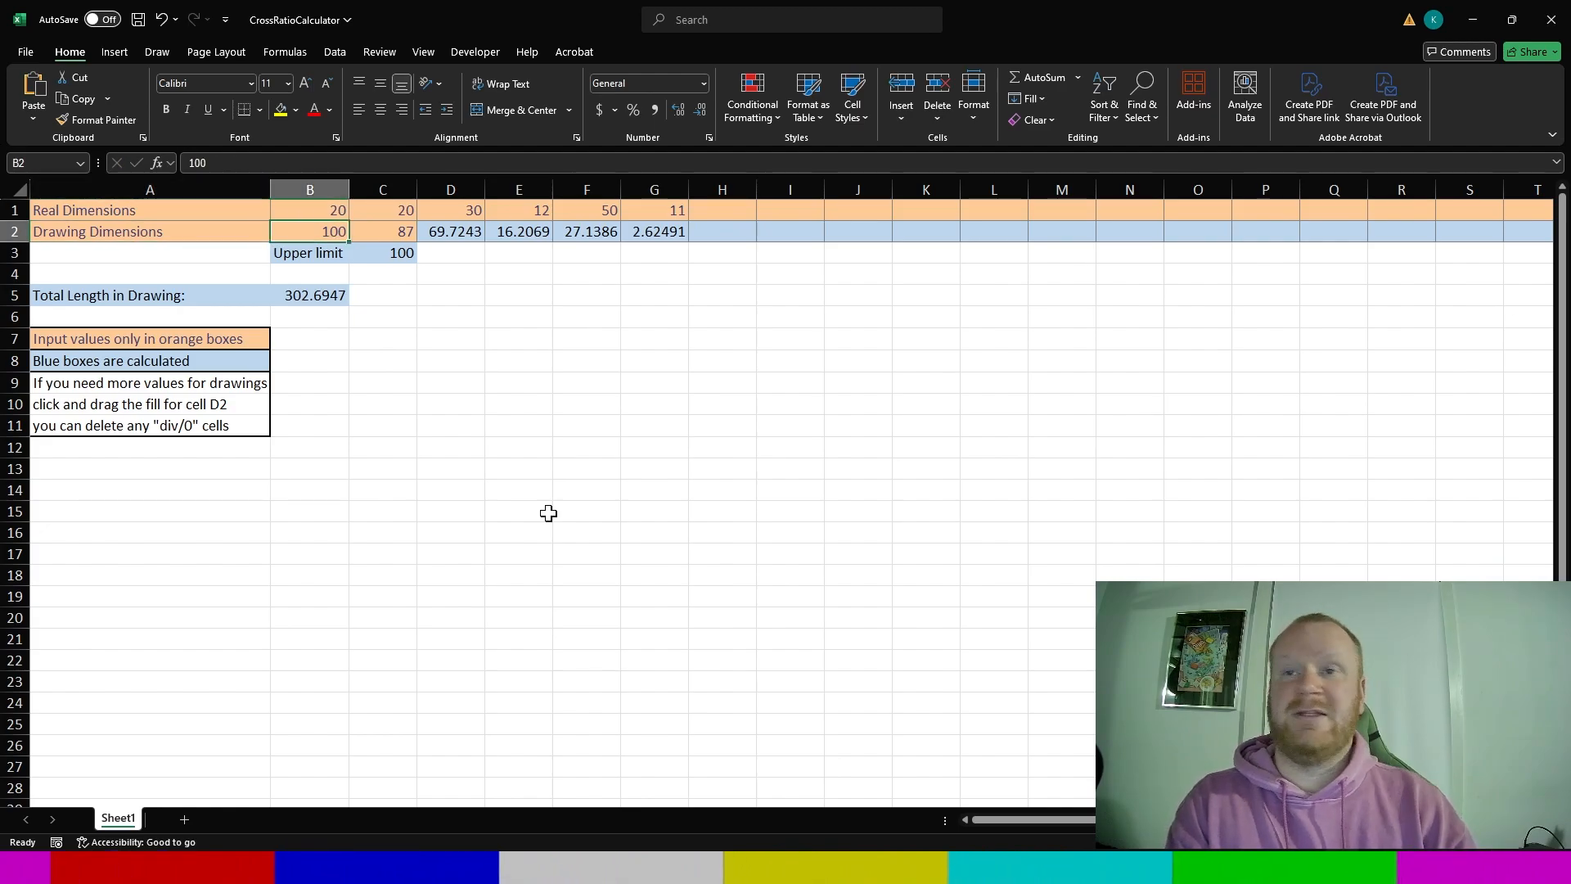
- Set the second drawing dimension in C2 to 100, matching the upper limit in C3
key(Tab)
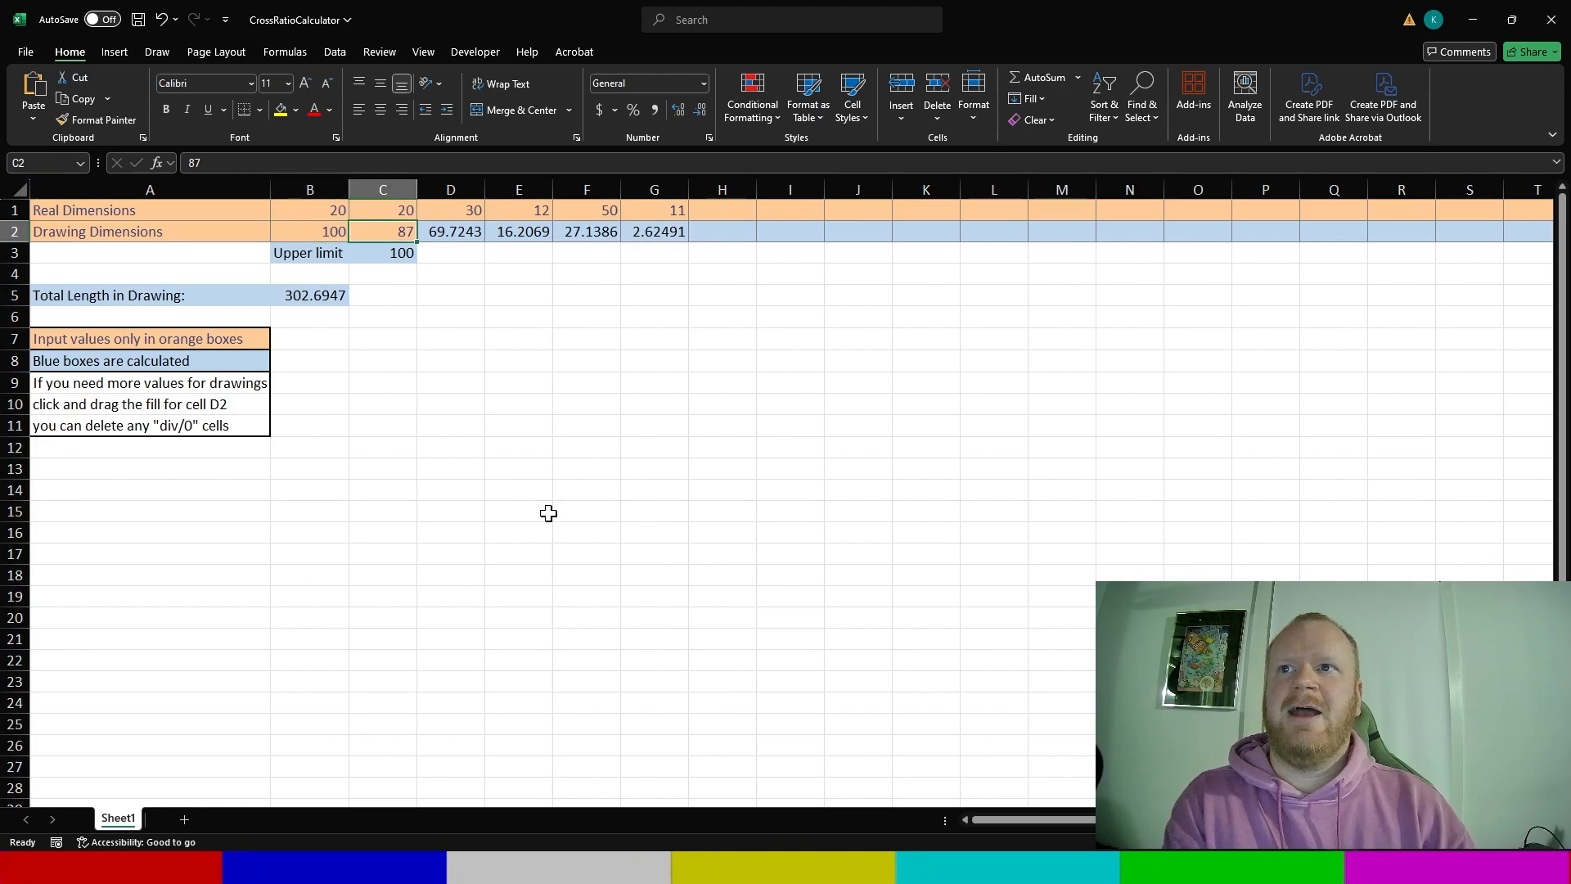
key(Return)
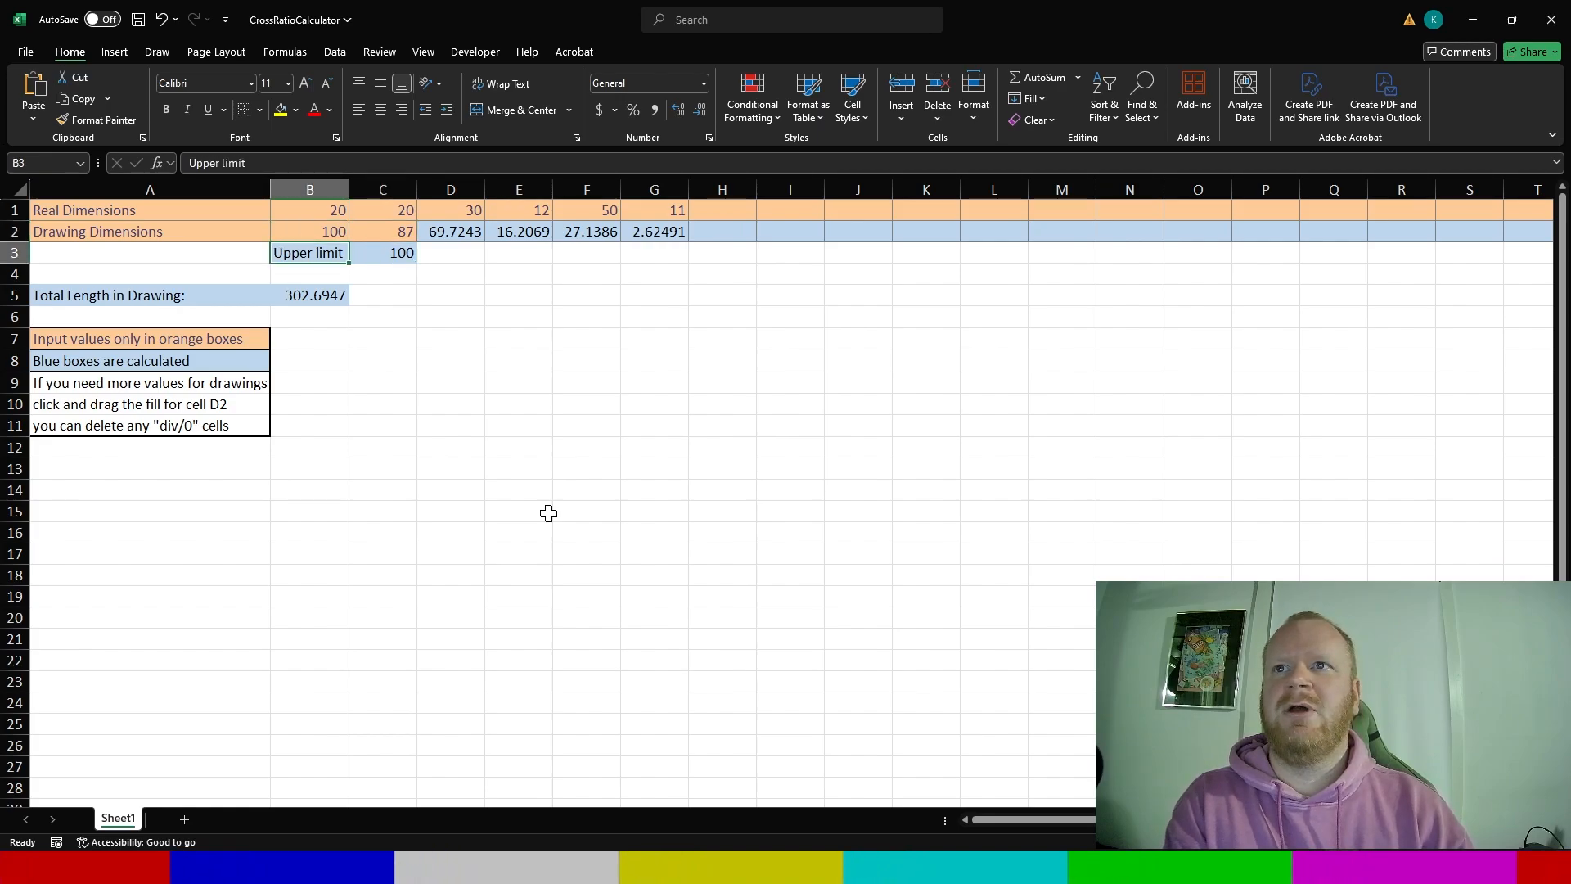
key(Tab)
key(Up)
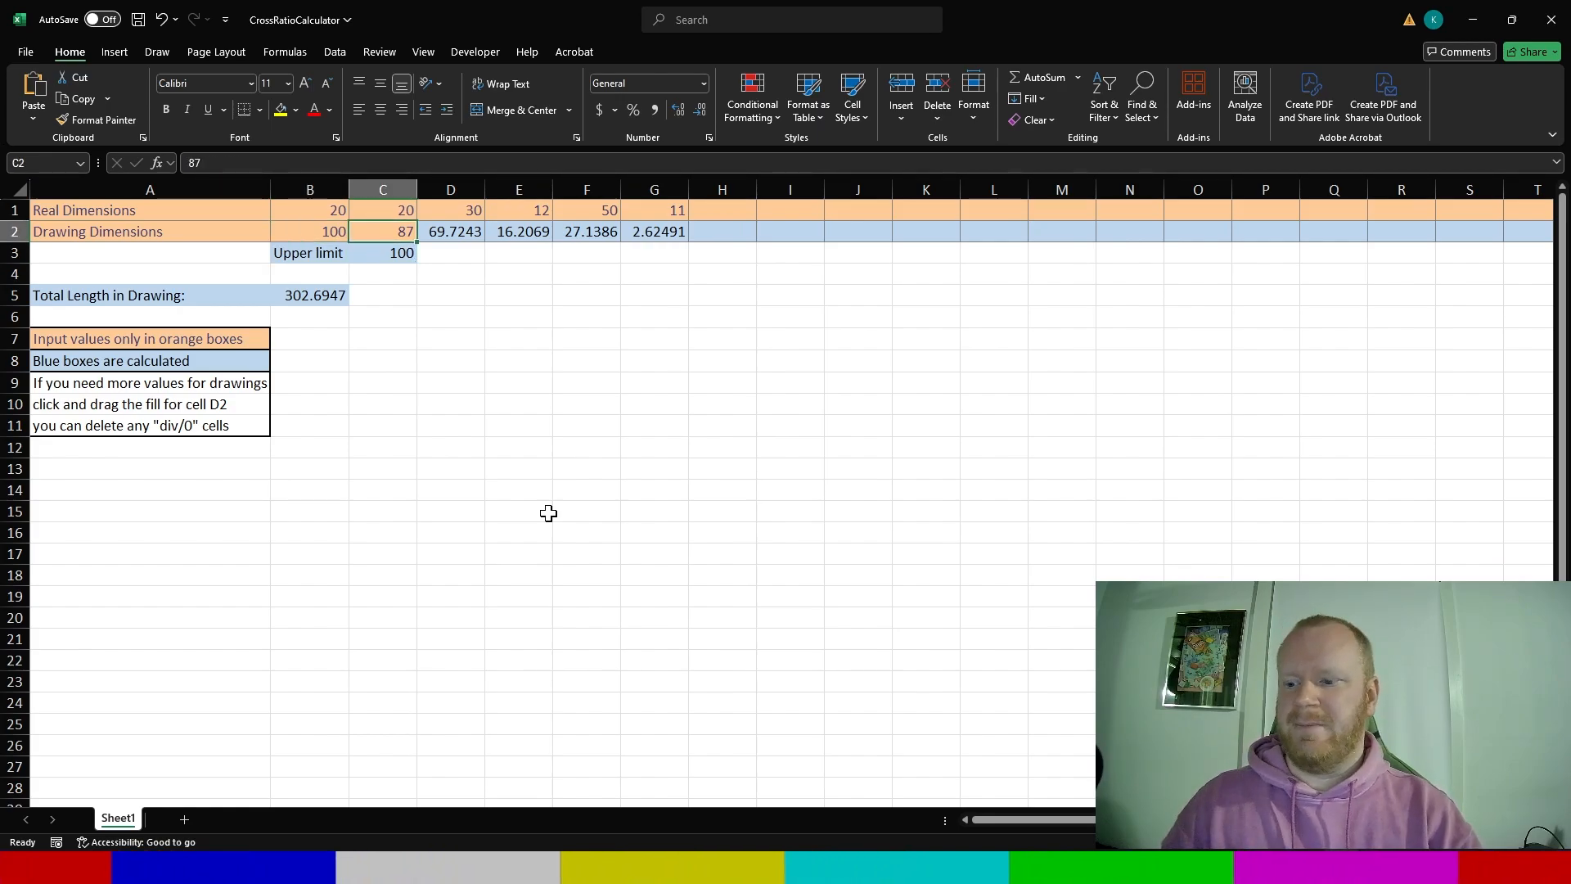
text(100)
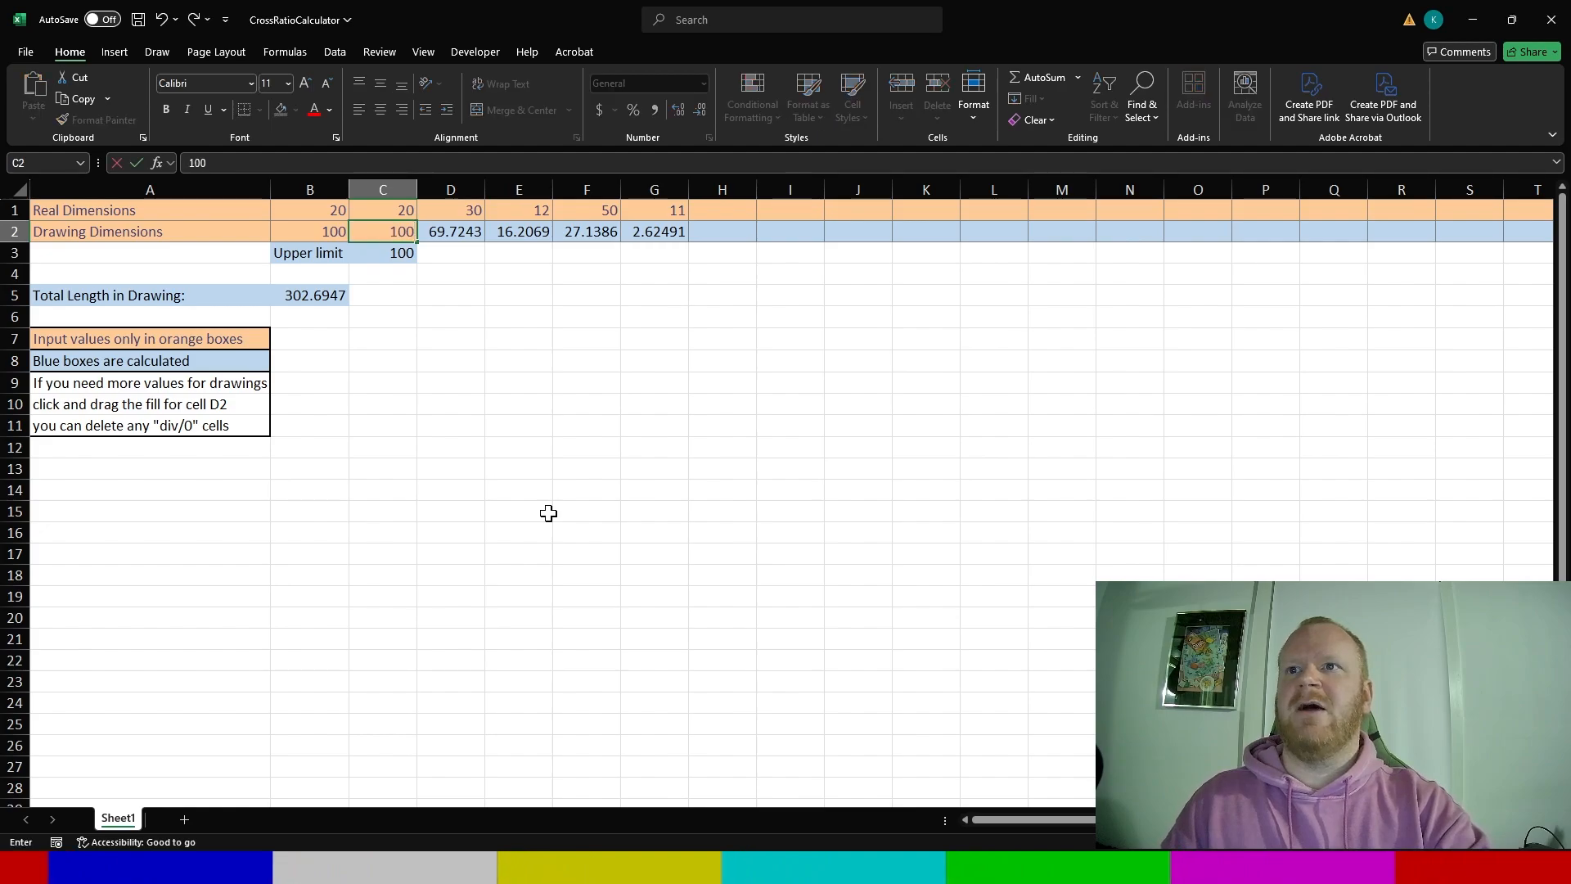
key(Return)
key(Up)
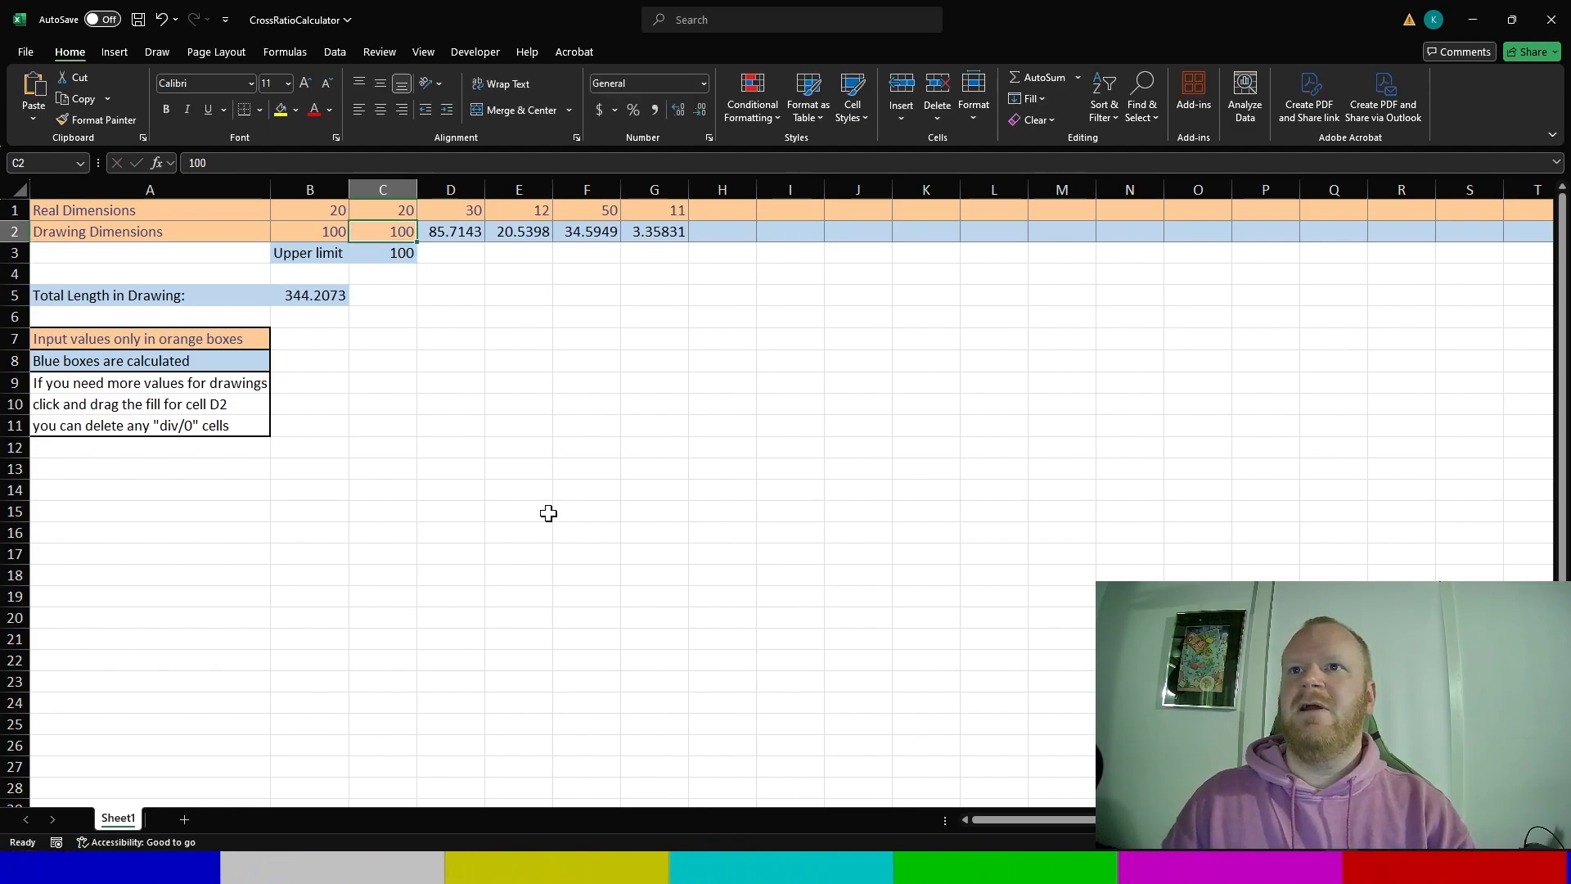
- Examine the calculated drawing dimensions in D2:G2 with C2 at the upper limit
key(Right)
key(Right)
key(Right)
key(Right)
key(Left)
key(Left)
key(Left)
key(Left)
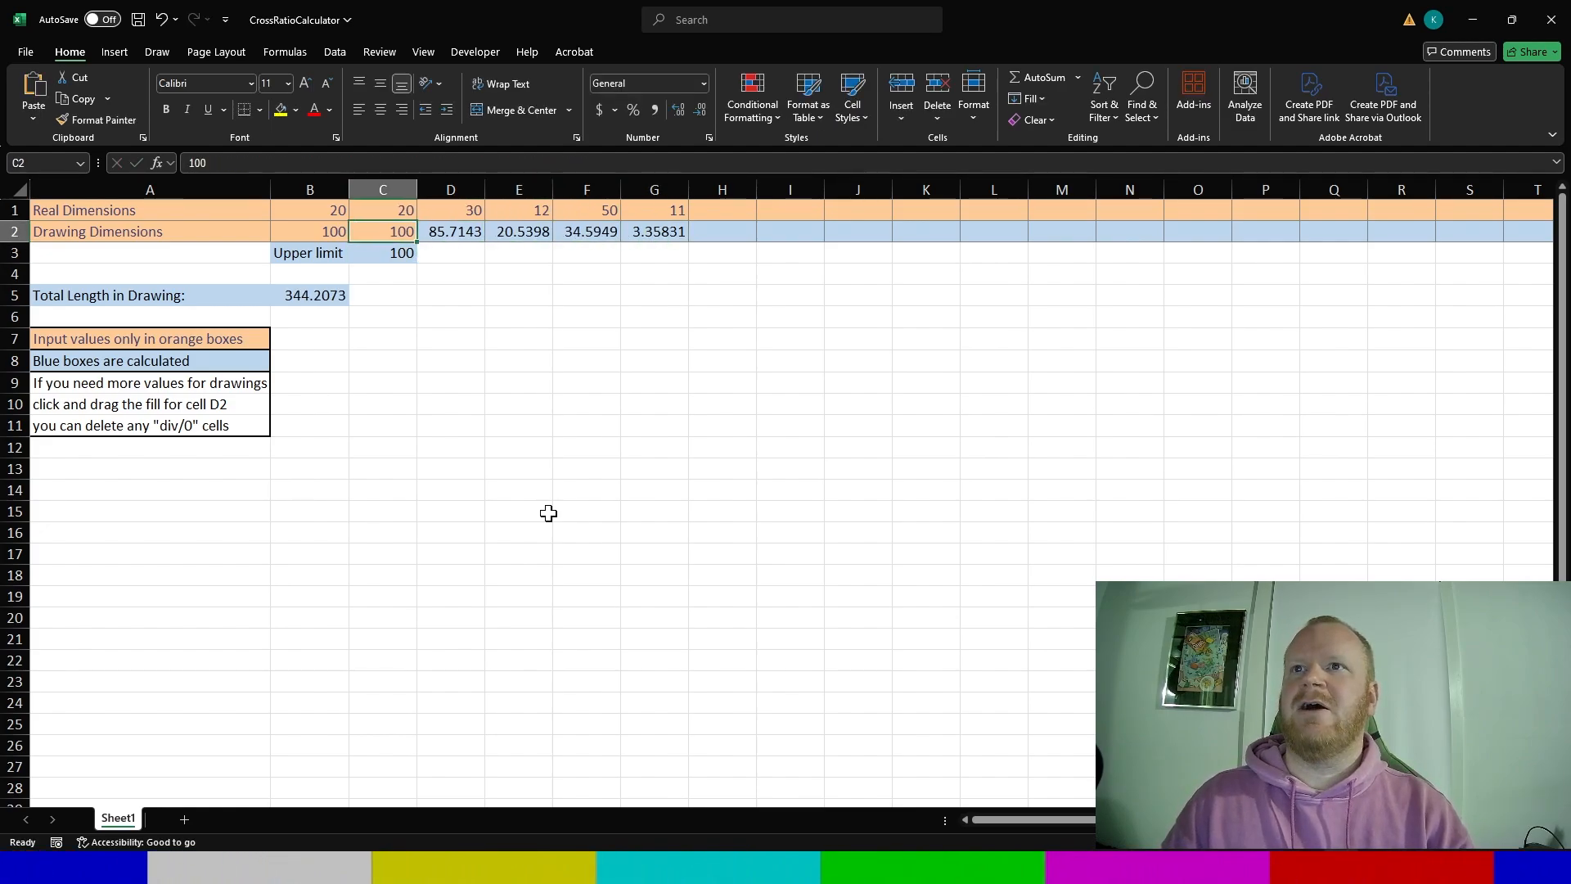
key(Right)
key(Right)
key(Right)
key(Right)
key(Left)
key(Left)
key(Left)
key(Left)
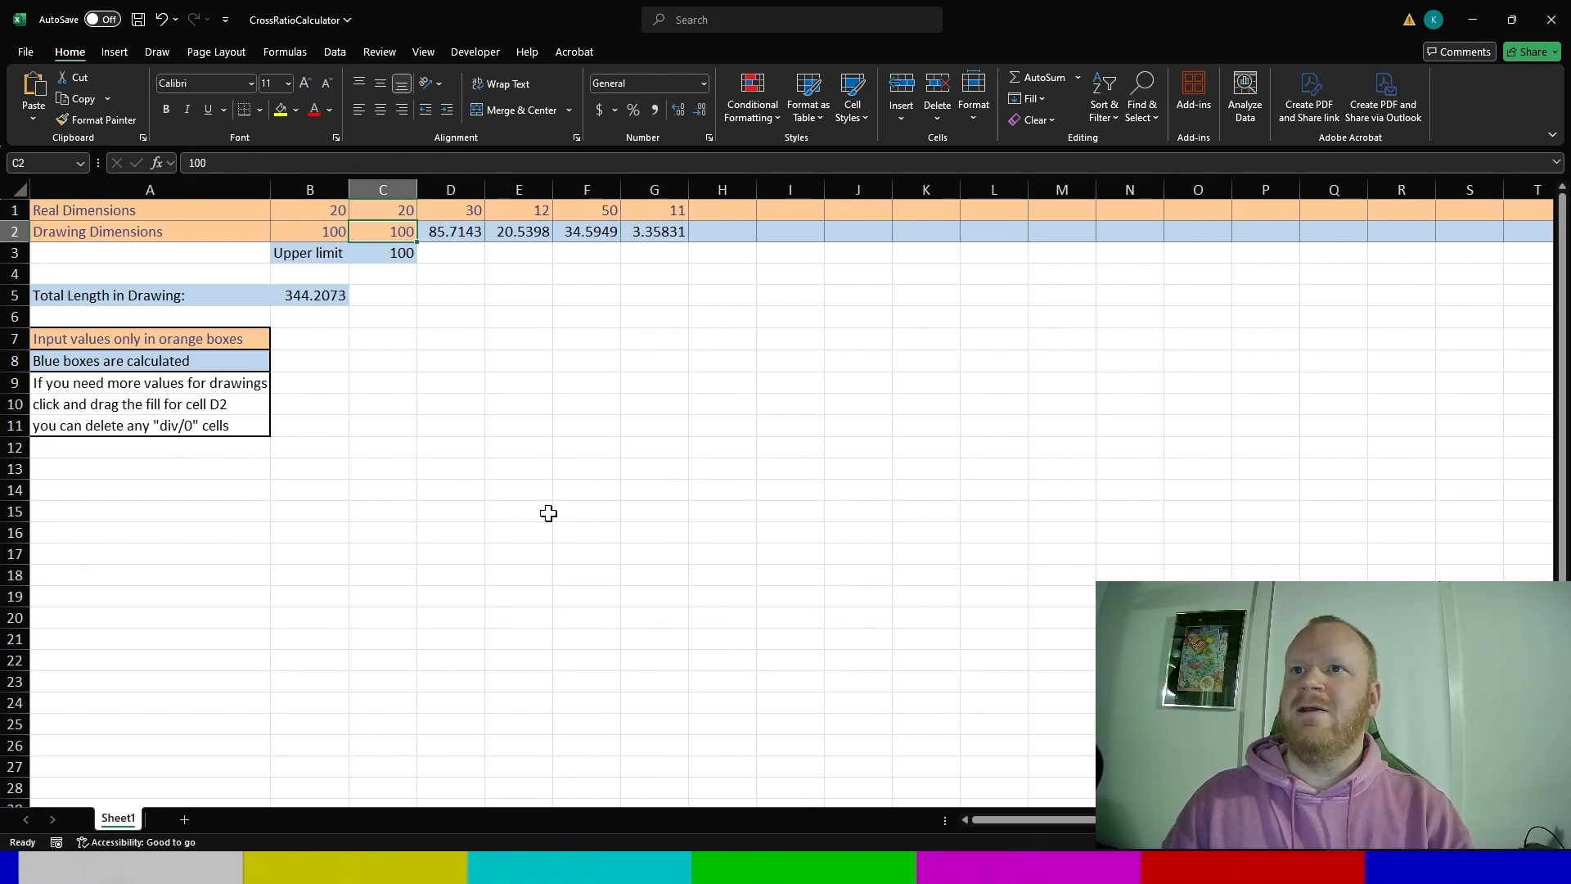
key(Right)
key(Right)
key(Right)
key(Right)
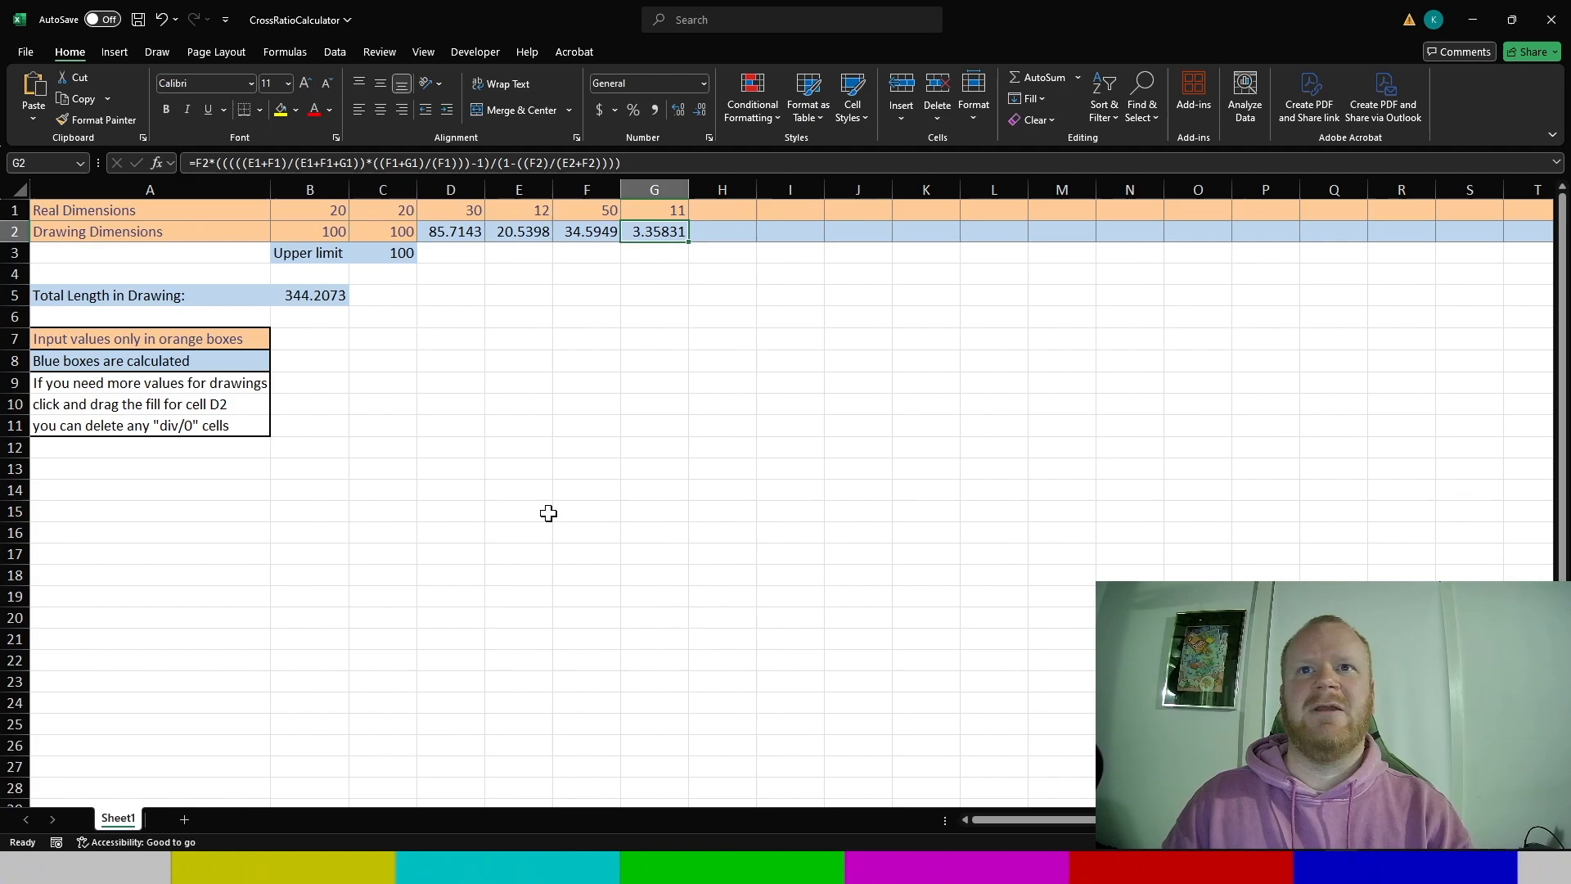
key(Left)
key(Left)
key(Left)
key(Left)
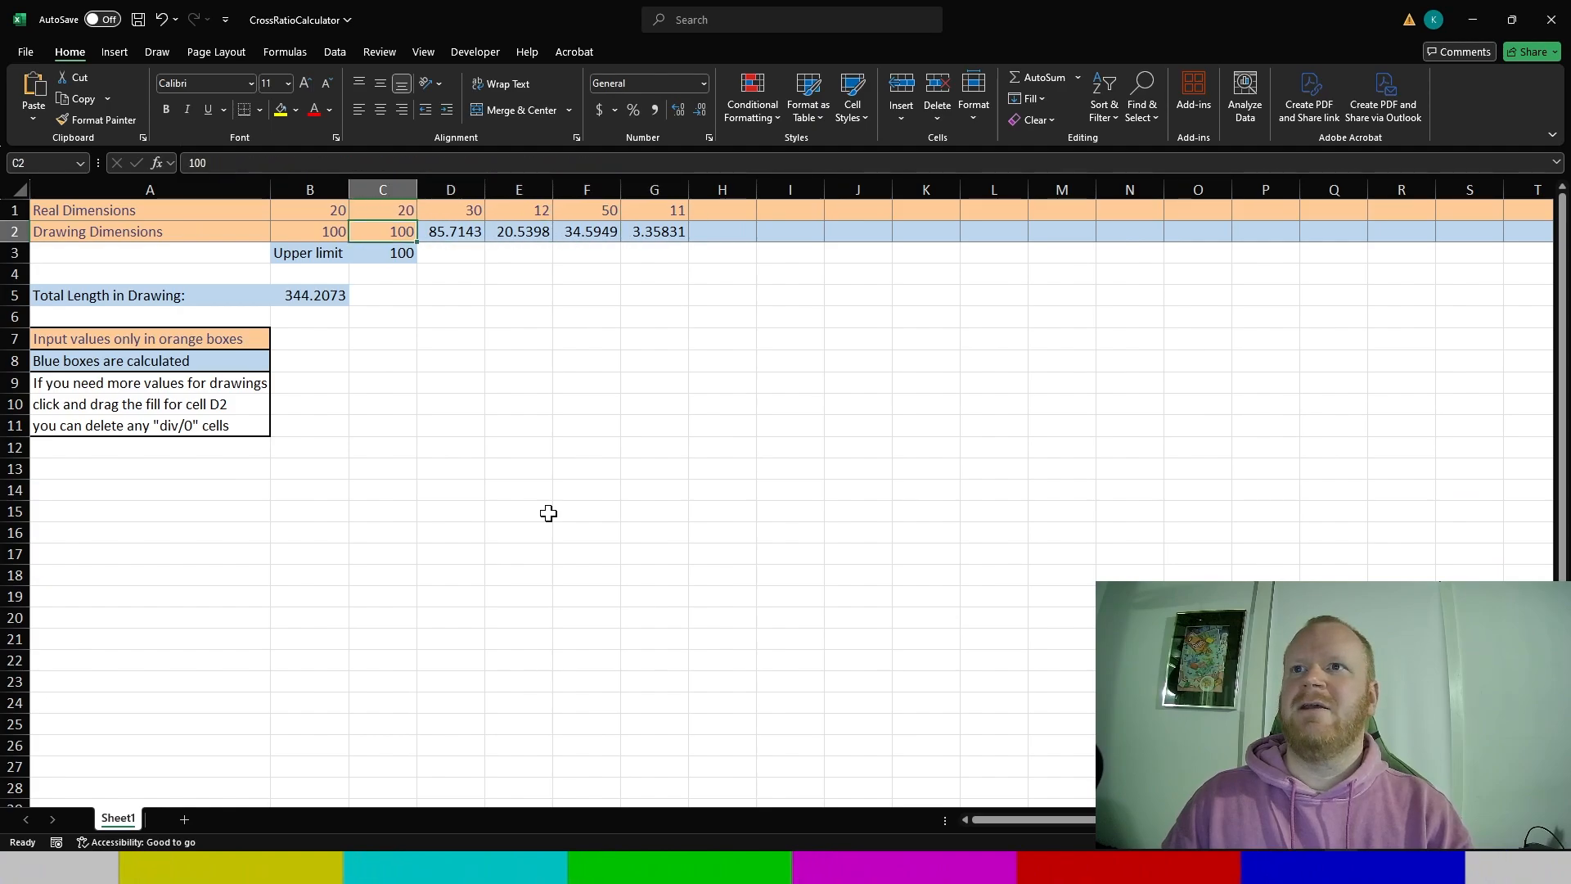
- Replace the second drawing dimension in C2 with 80, checking it against the upper limit in C3
key(BackSpace)
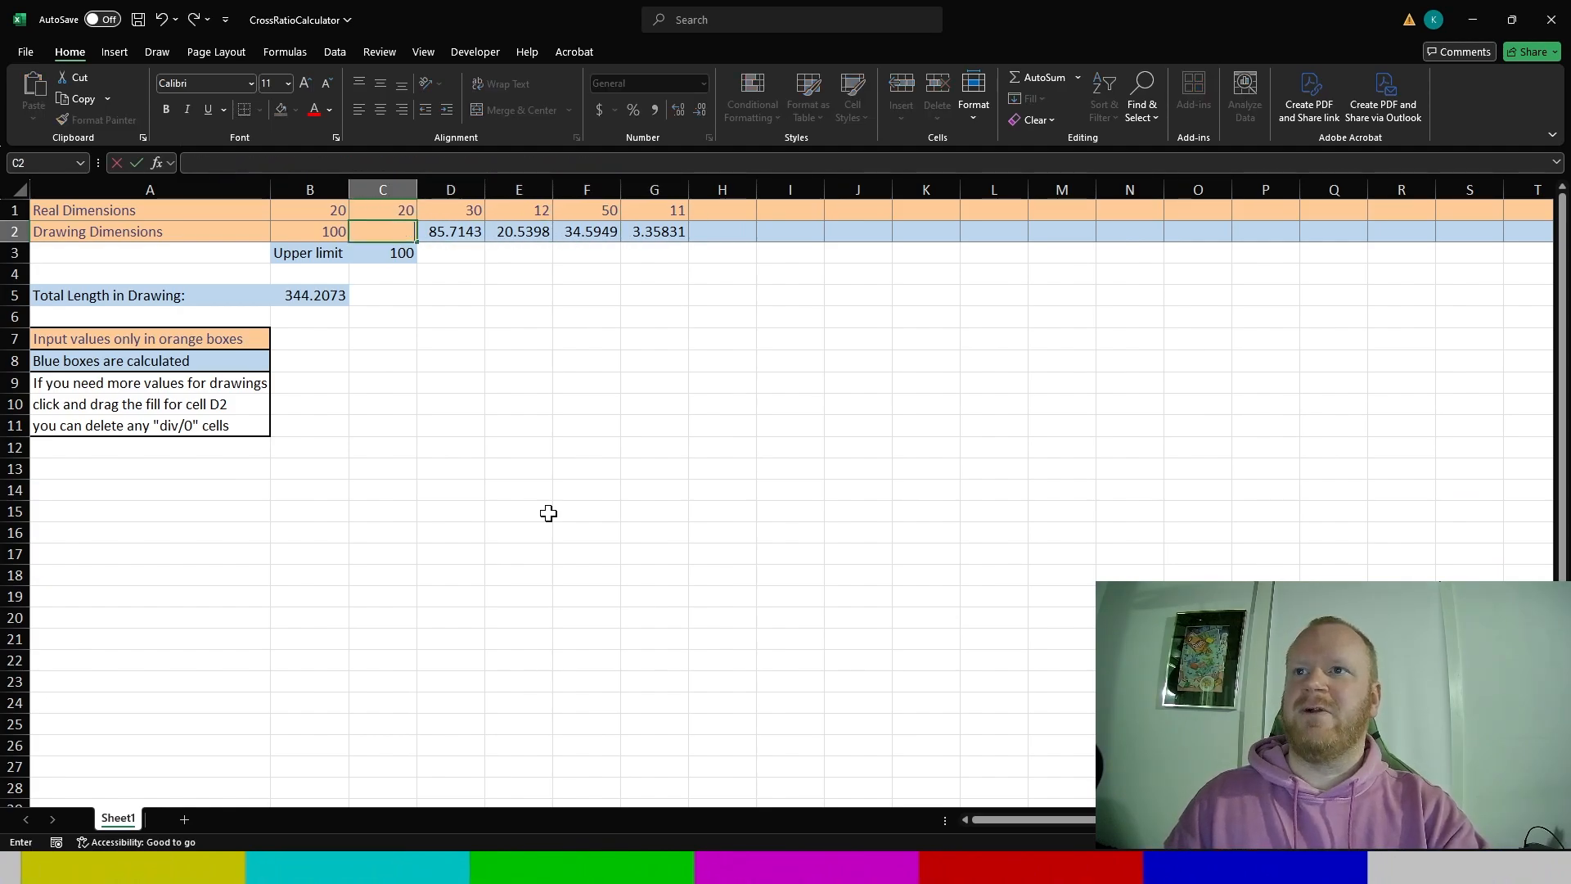
key(Left)
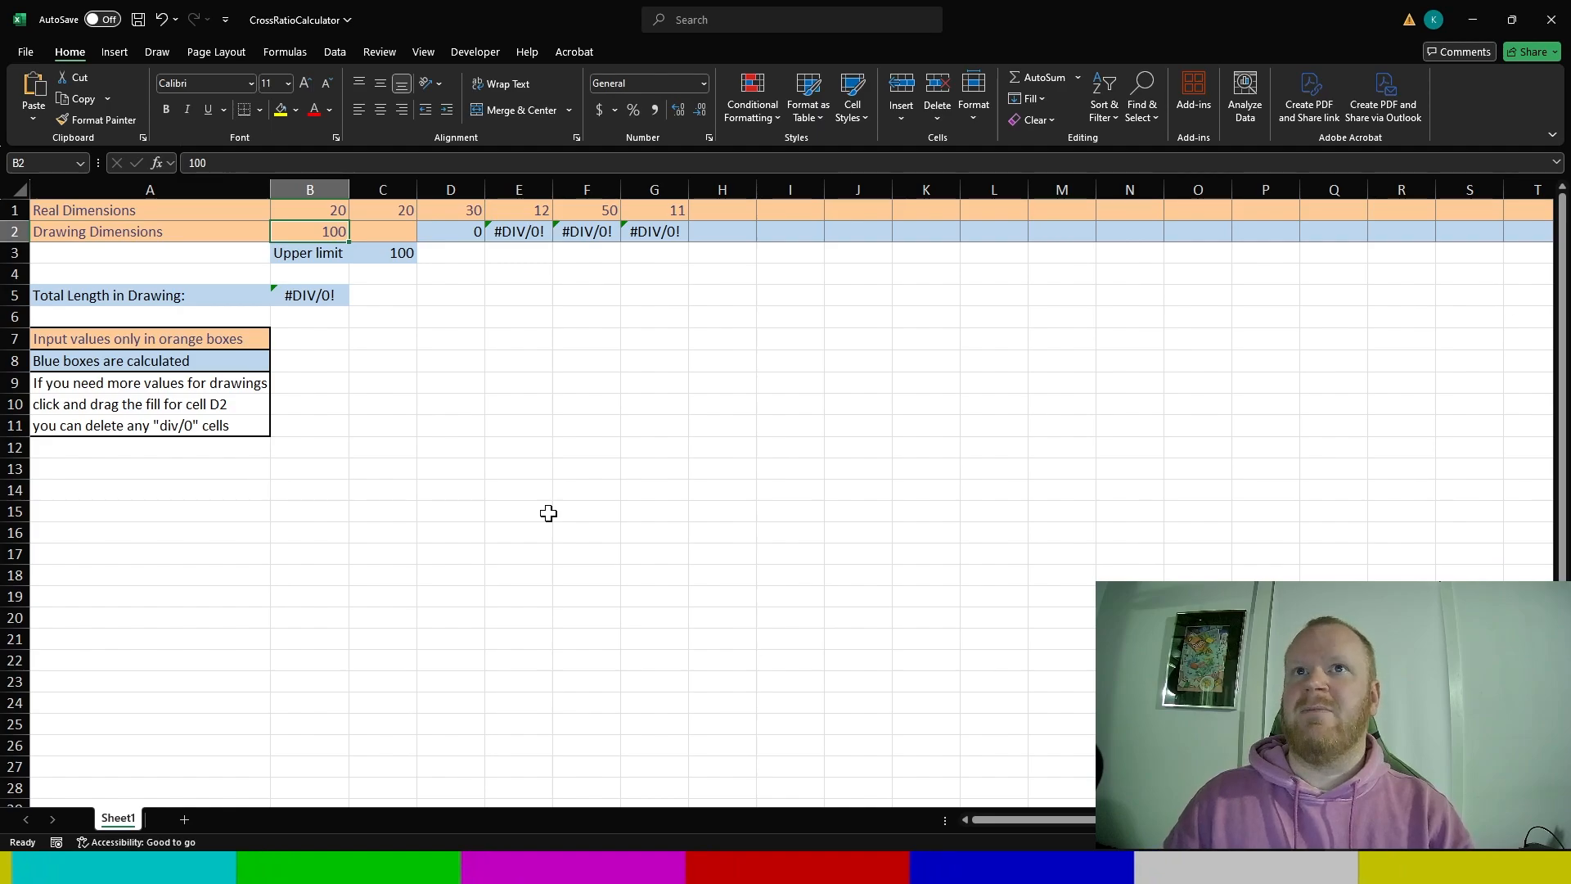
key(Right)
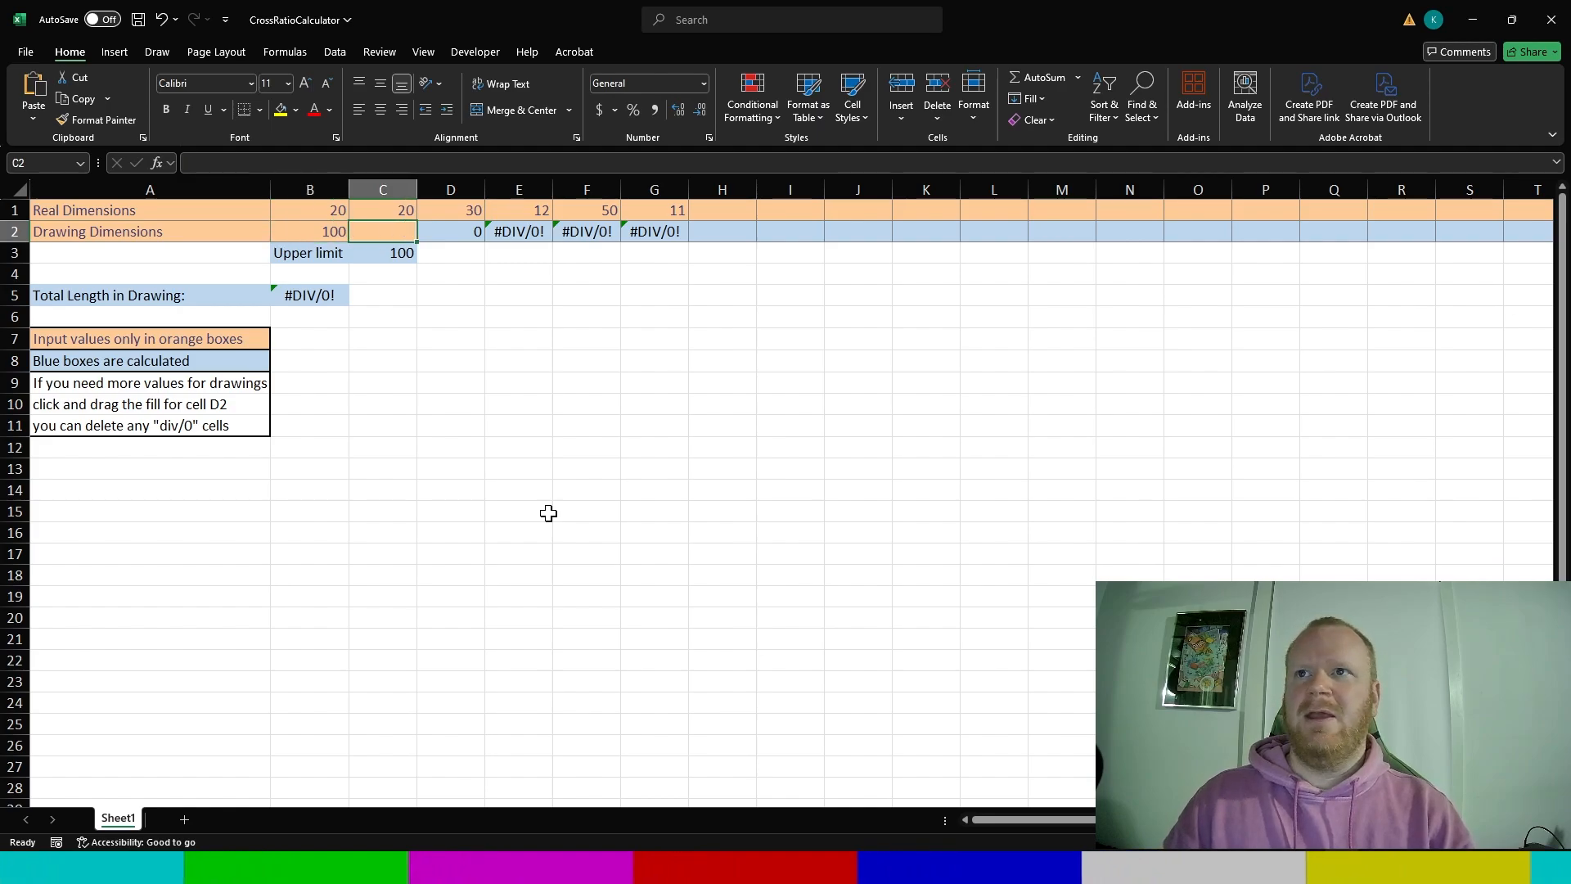
key(Down)
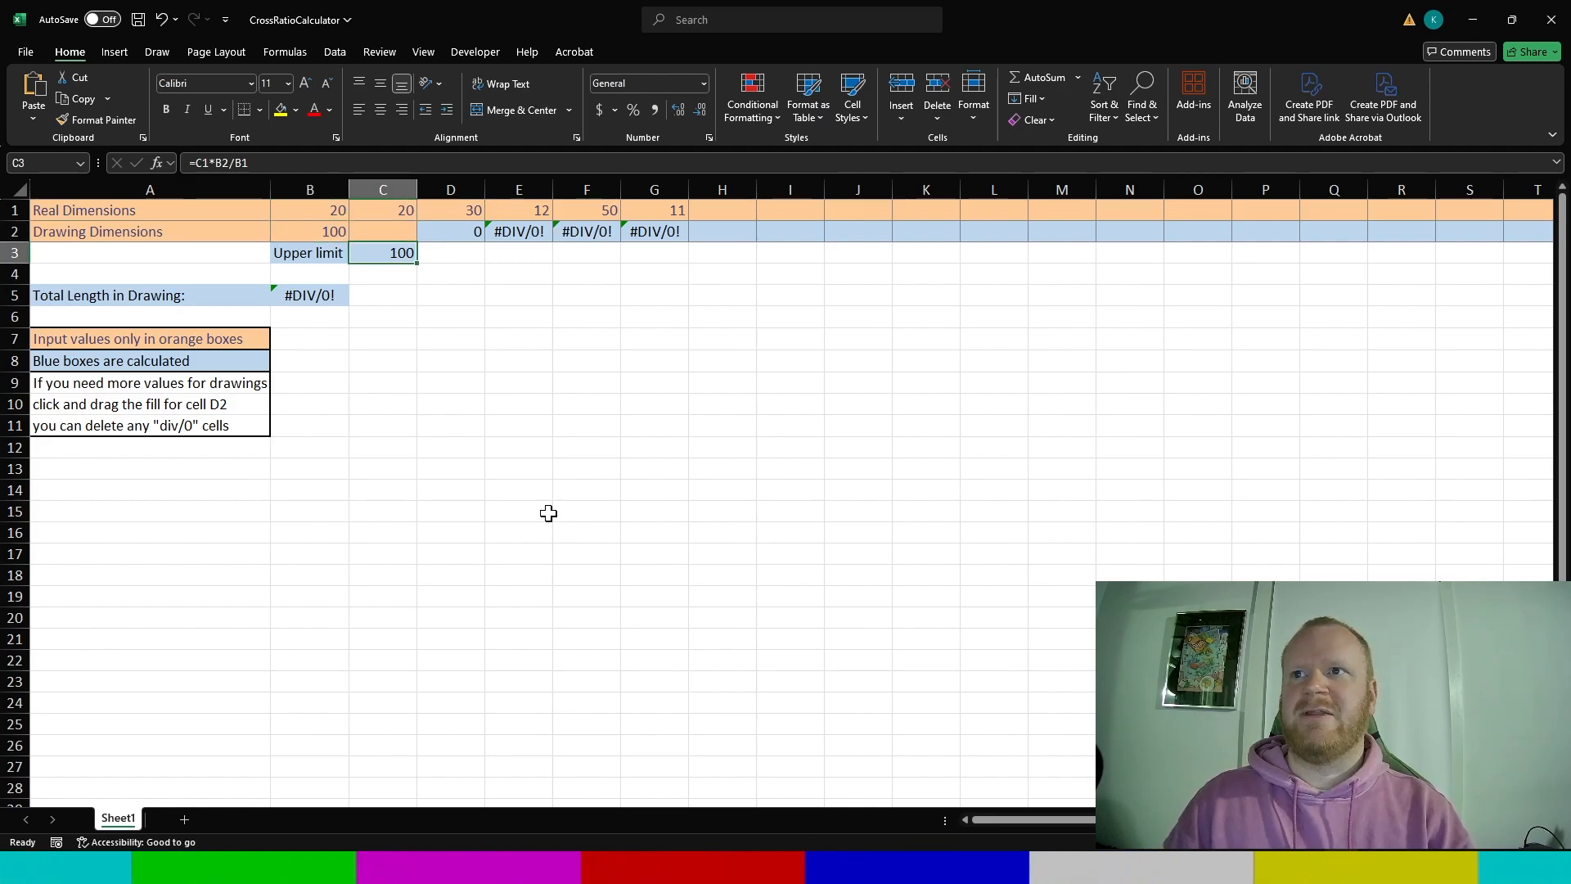
key(Up)
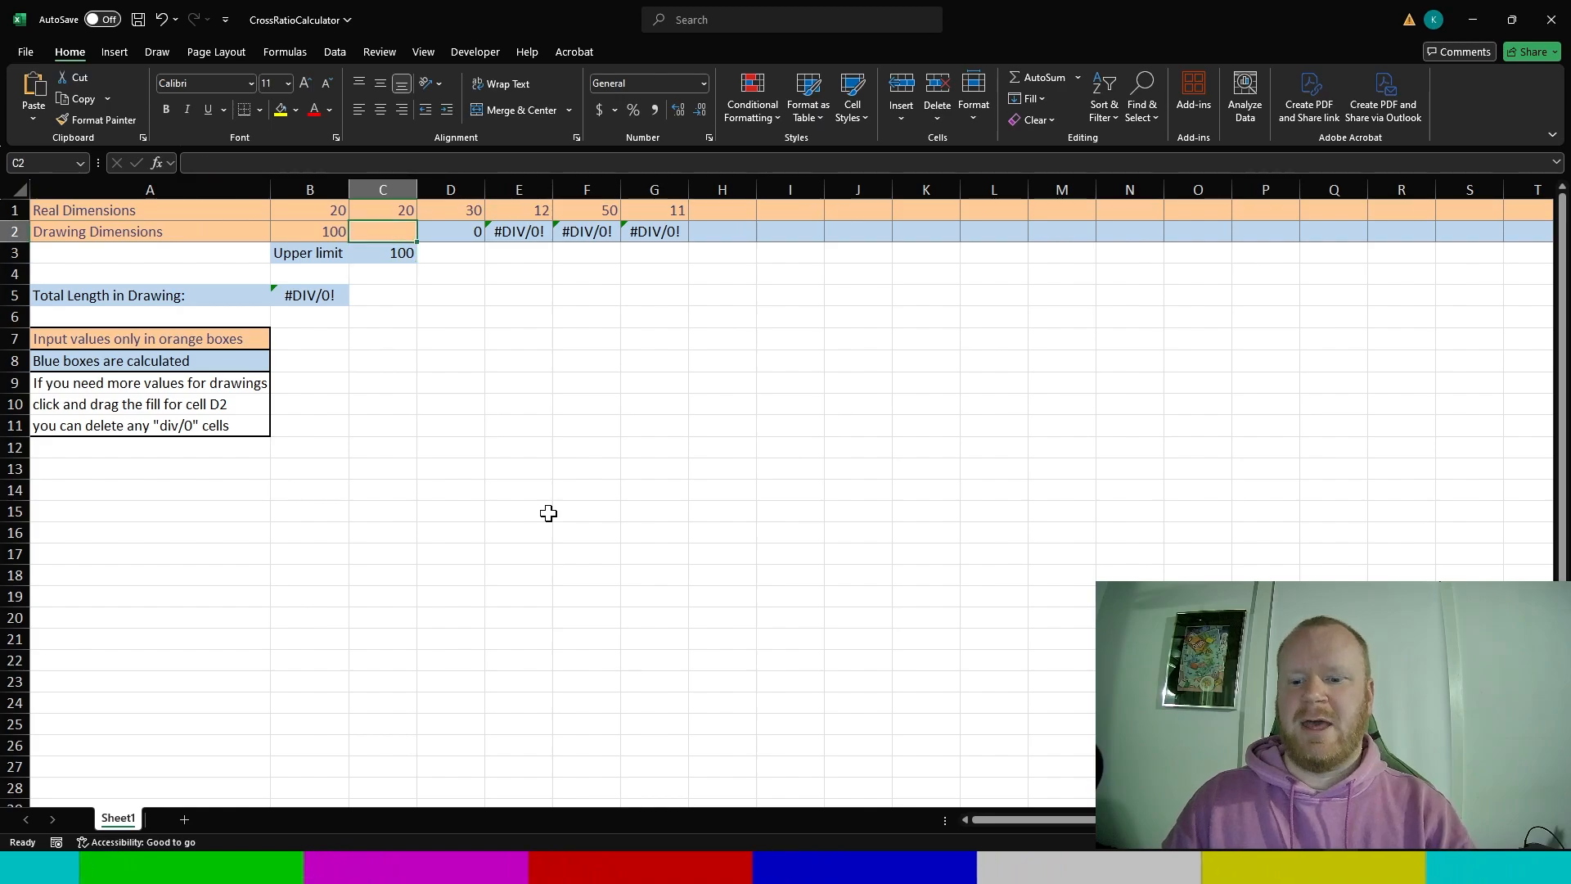
text(80)
key(Return)
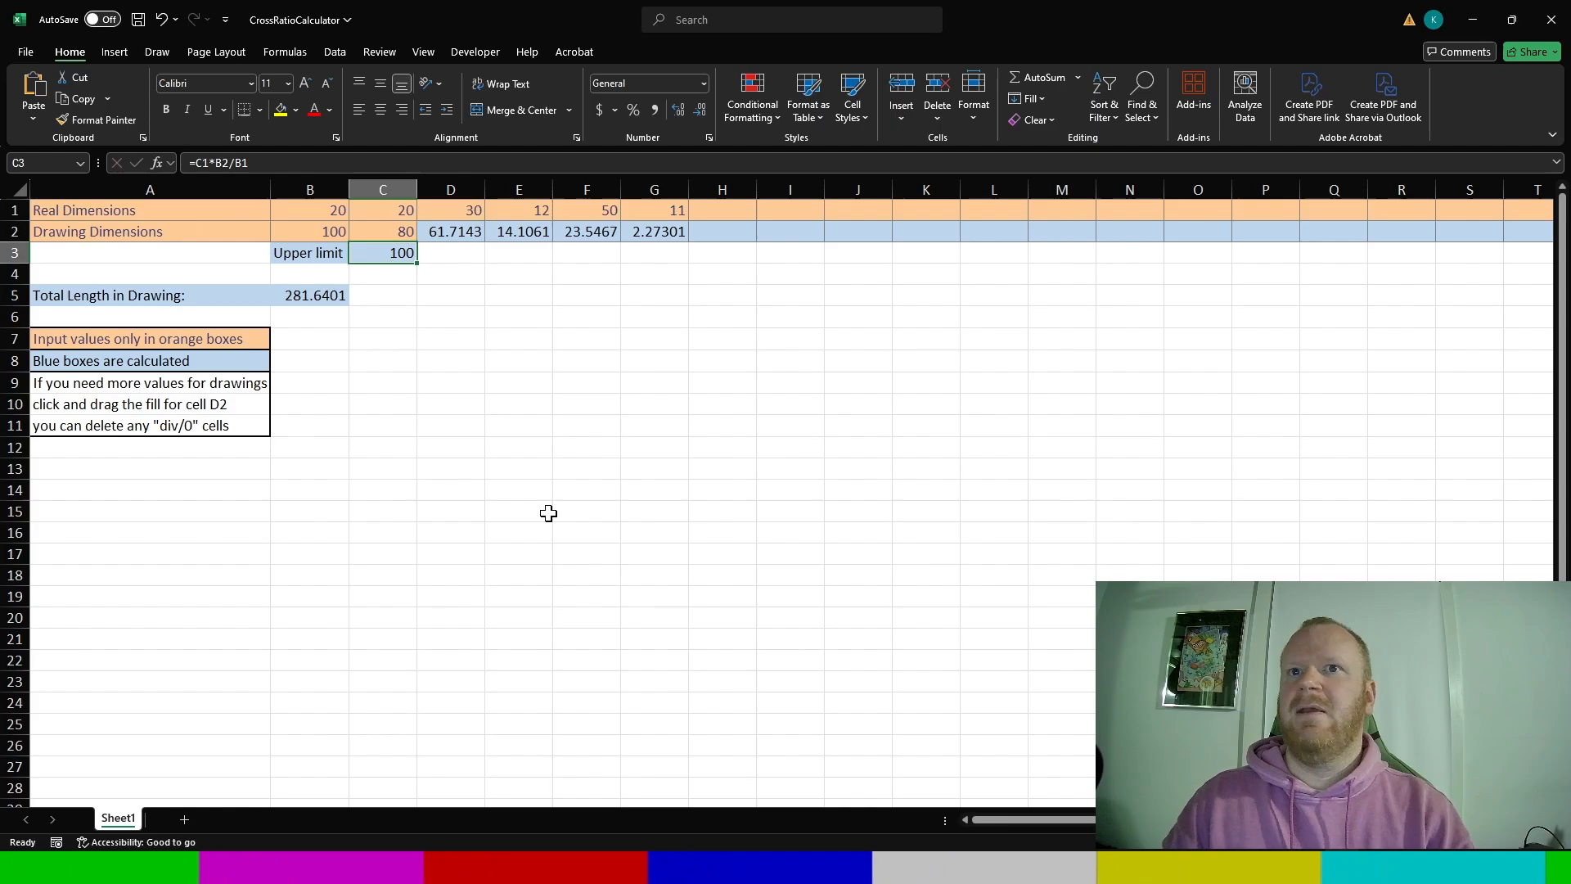
- Examine the drawing dimensions across row 2 with C2 set below the upper limit
key(Up)
key(Right)
key(Right)
key(Right)
key(Right)
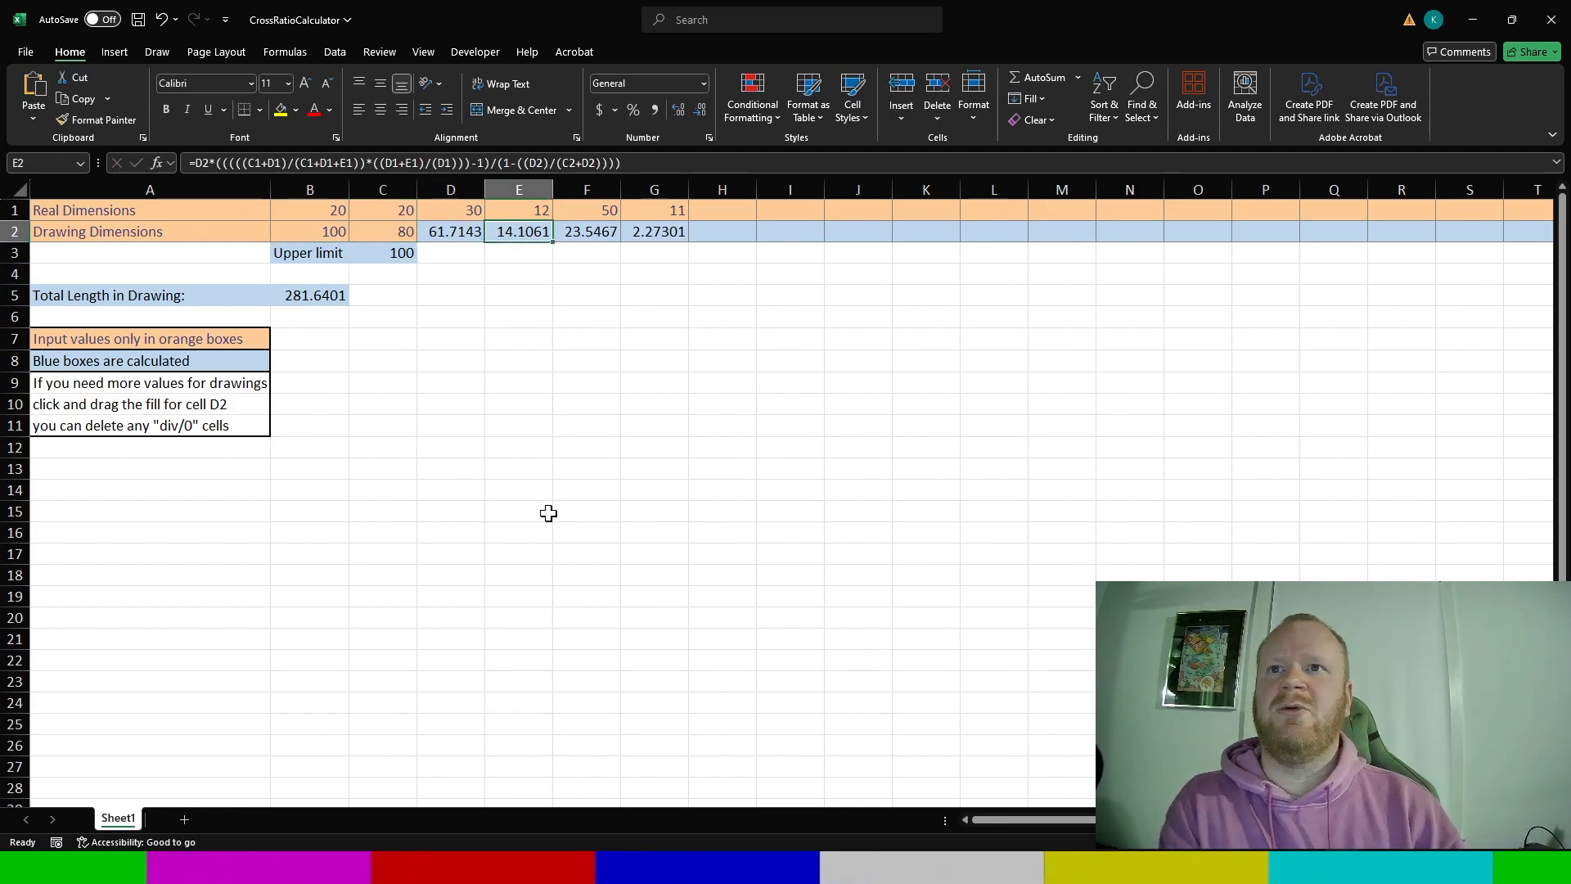
key(Left)
key(Left)
key(Left)
key(Left)
key(Left)
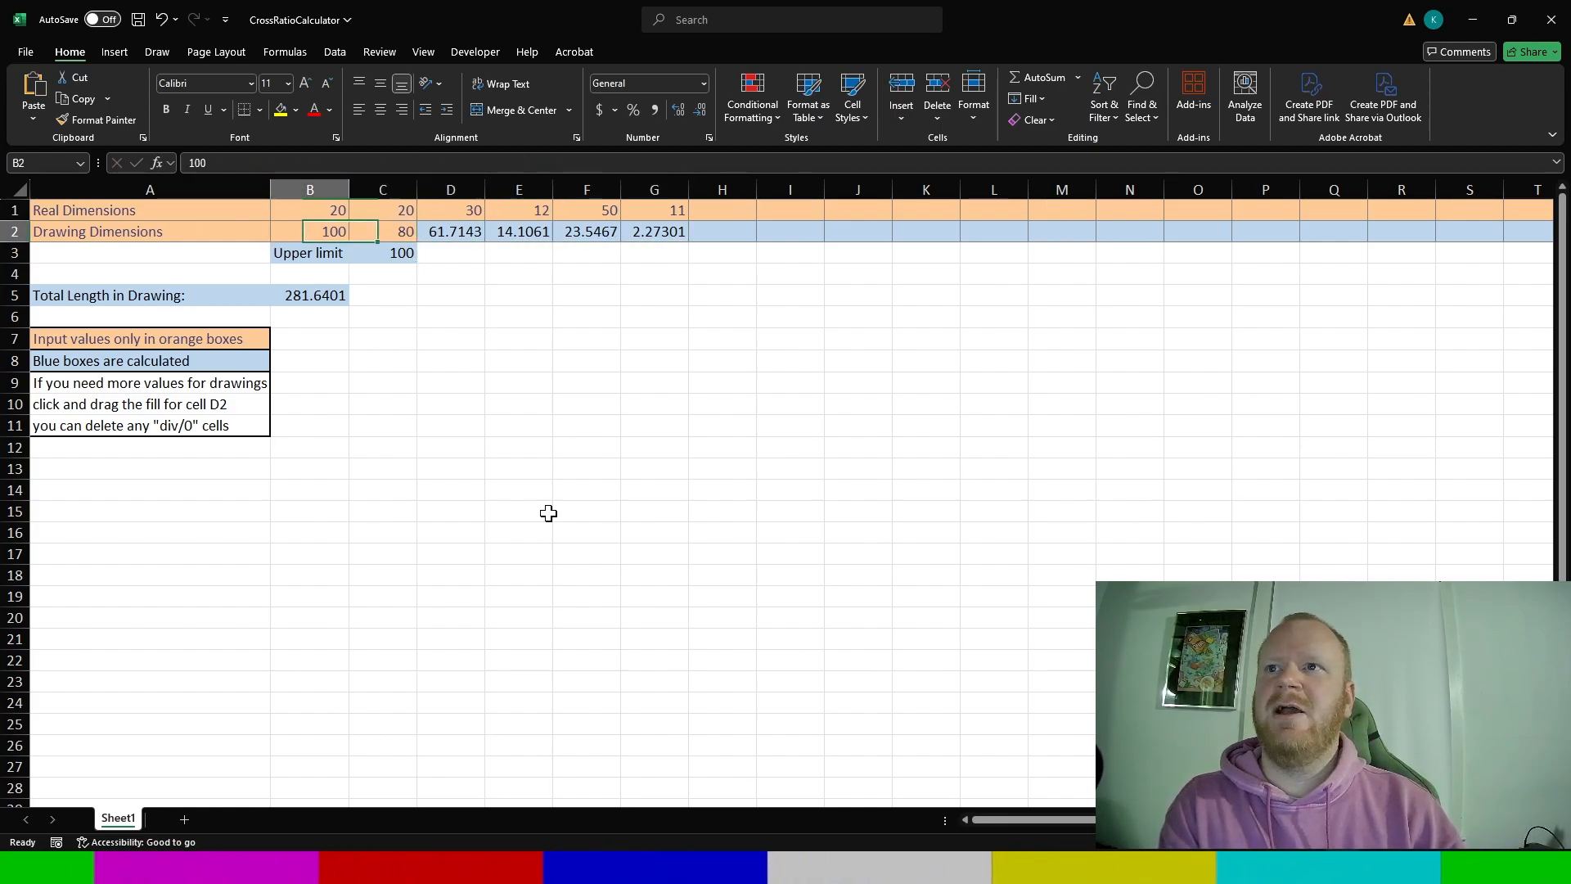
- Review the drawing dimensions across row 2 and the total length in drawing in B5
key(Right)
key(Right)
key(Right)
key(Right)
key(Right)
key(Right)
key(Down)
key(Left)
key(Left)
key(Left)
key(Left)
key(Left)
key(Left)
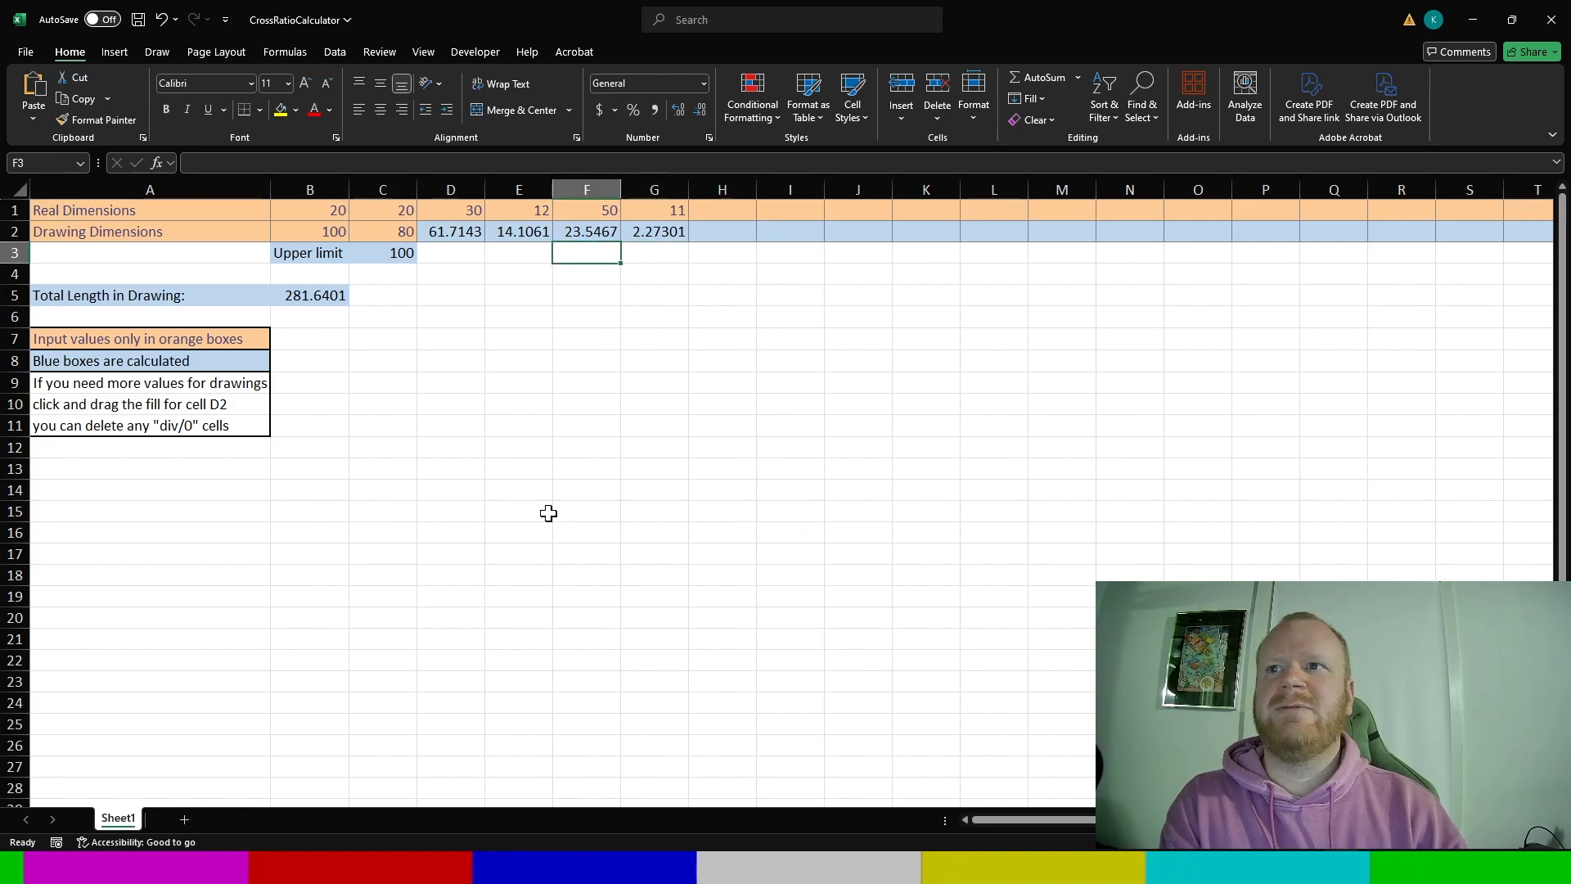
key(Down)
key(Down)
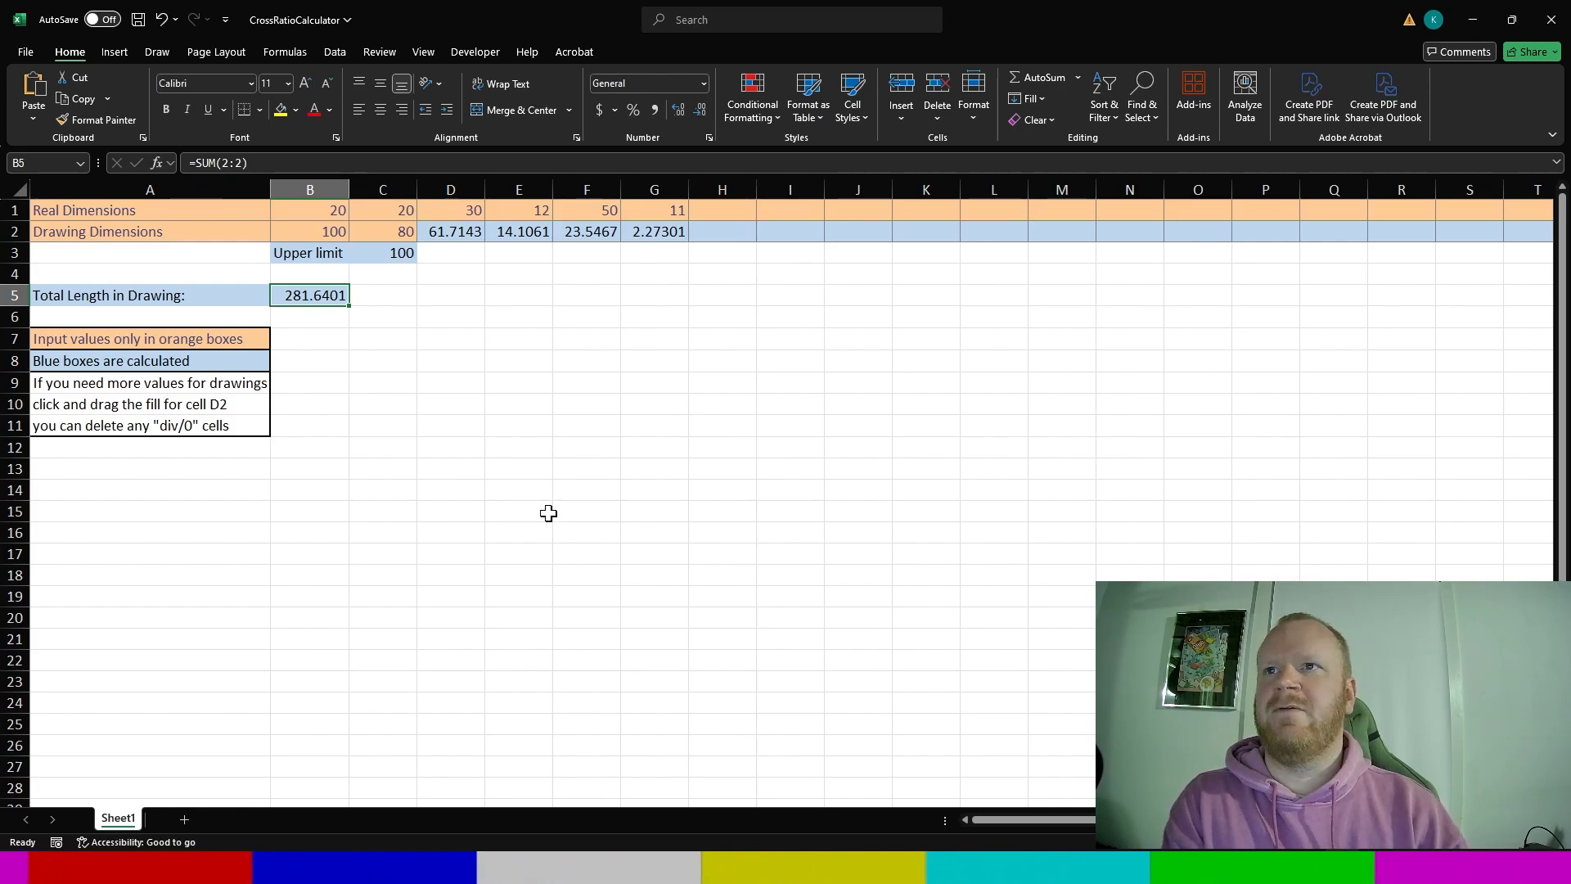
- Compare the first drawing dimension in B2 with the total length formula in B5
key(Up)
key(Up)
key(Up)
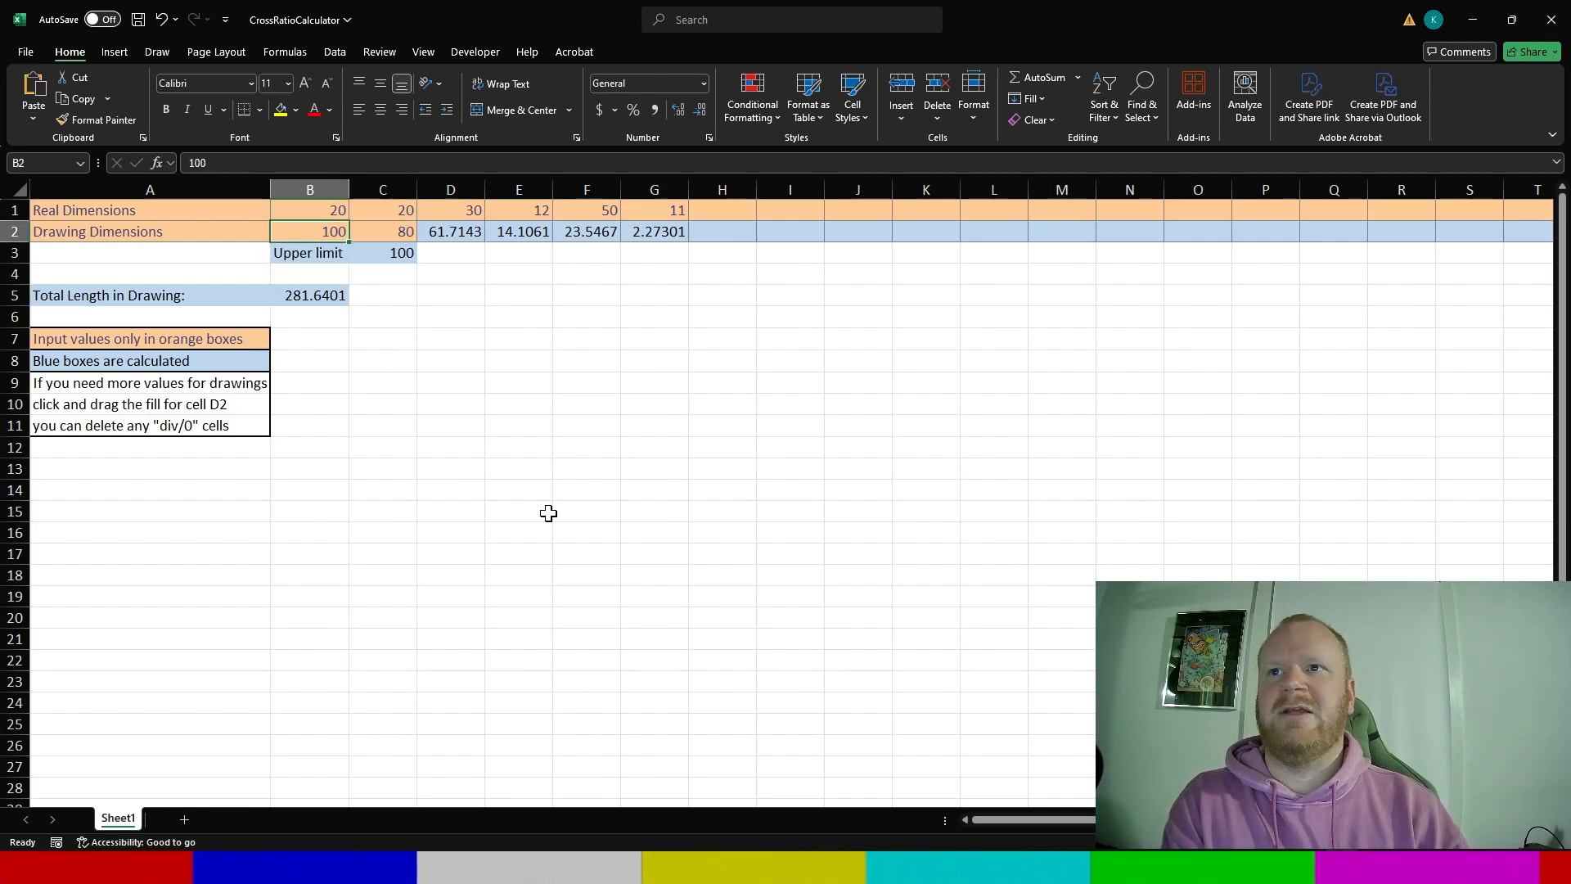
key(Down)
key(Down)
key(Down)
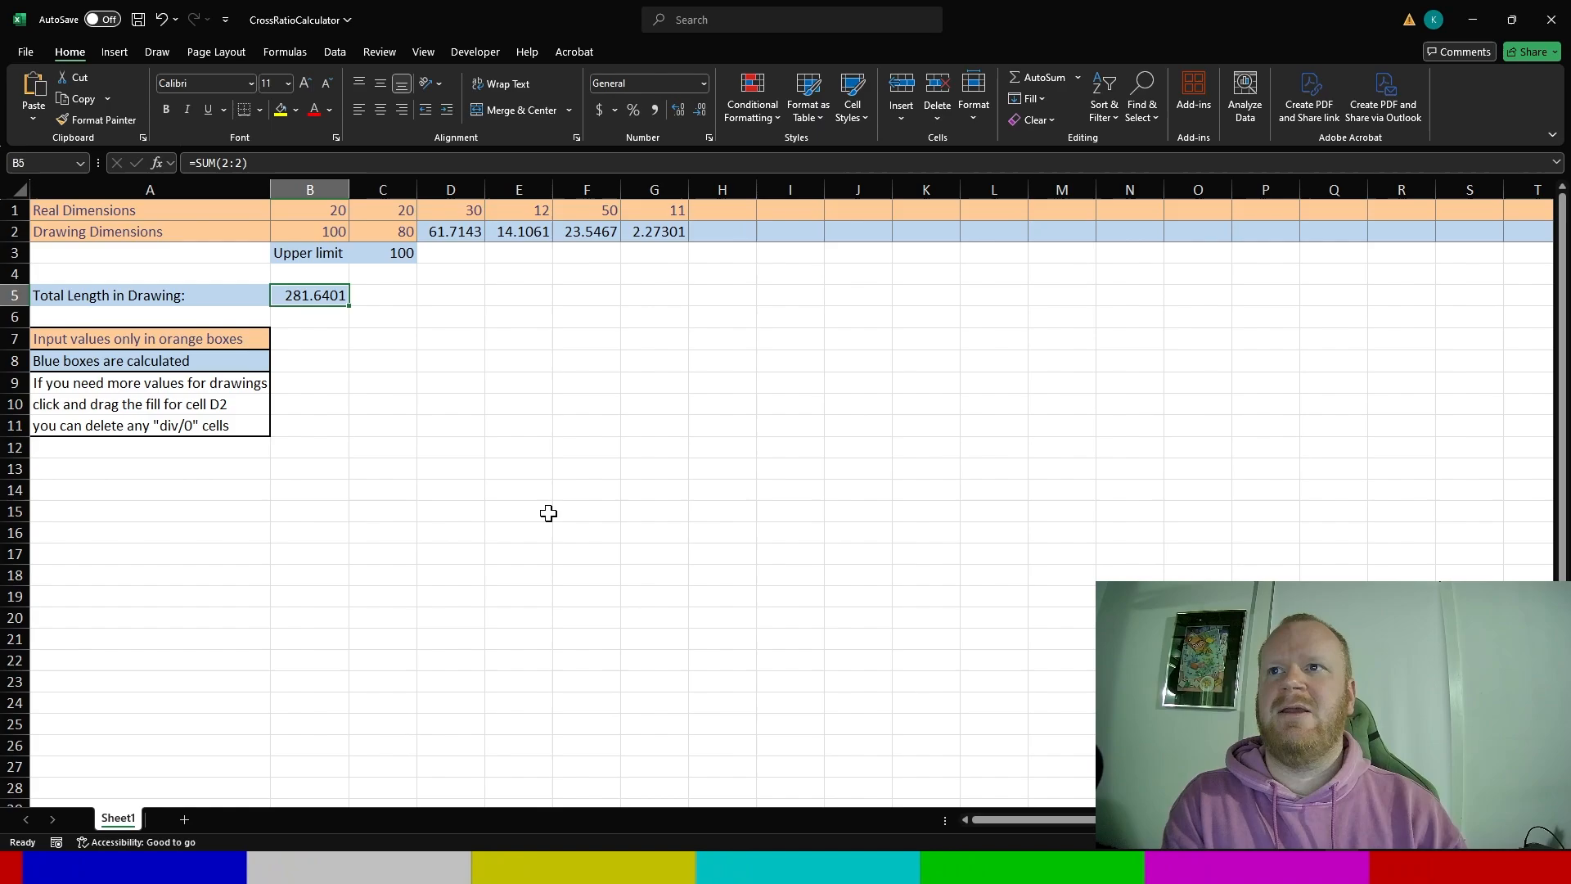
- Set the first two drawing dimensions to 80 in B2 and 60 in C2
key(Up)
key(Up)
key(Up)
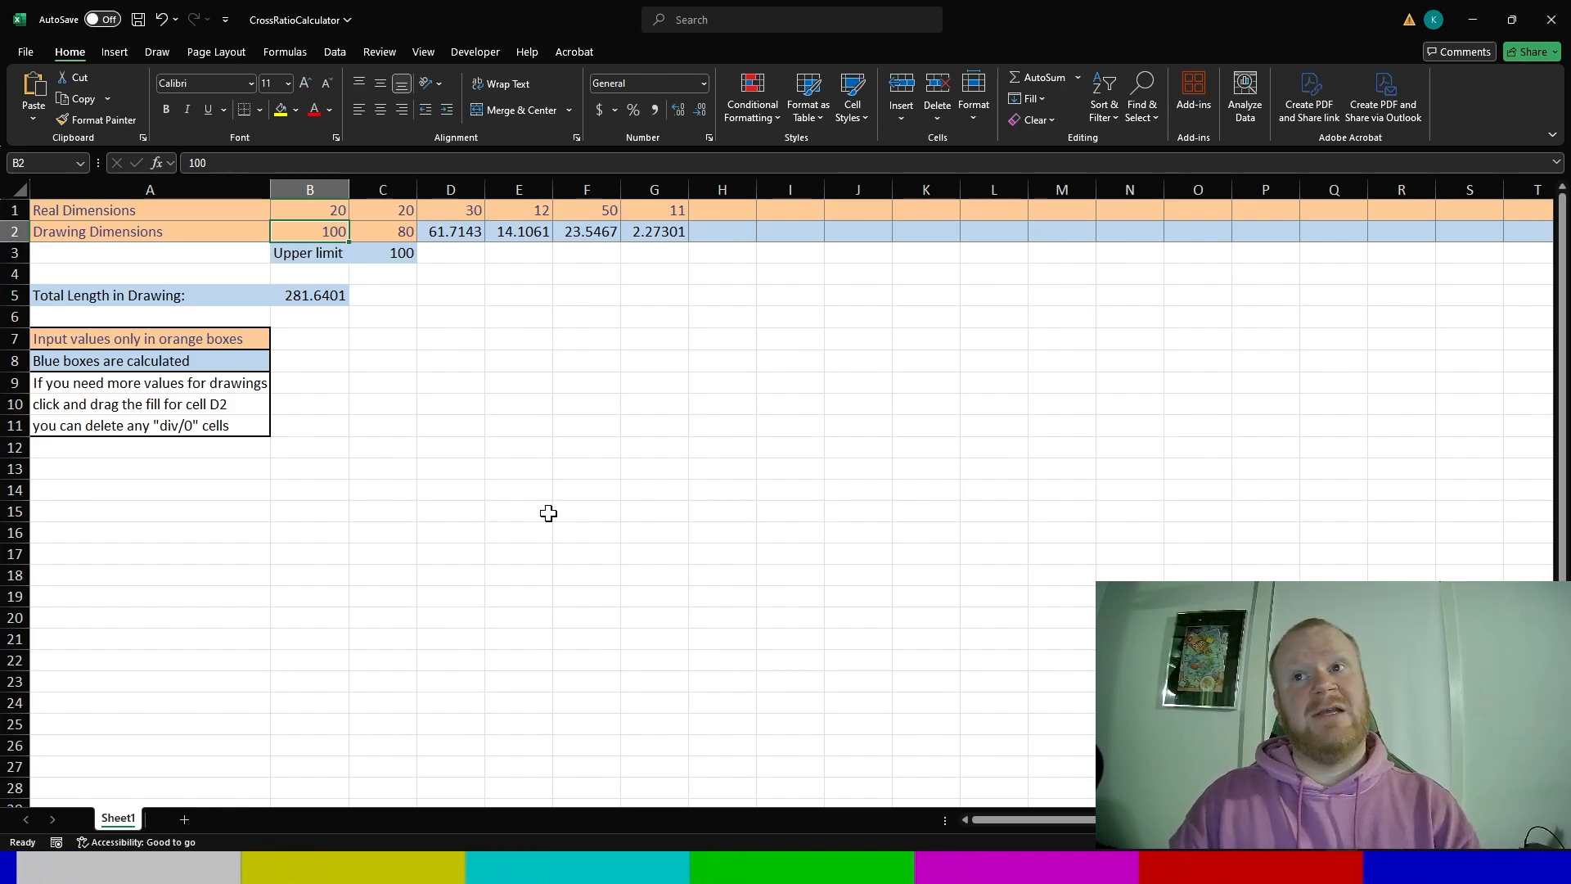
text(80)
key(Tab)
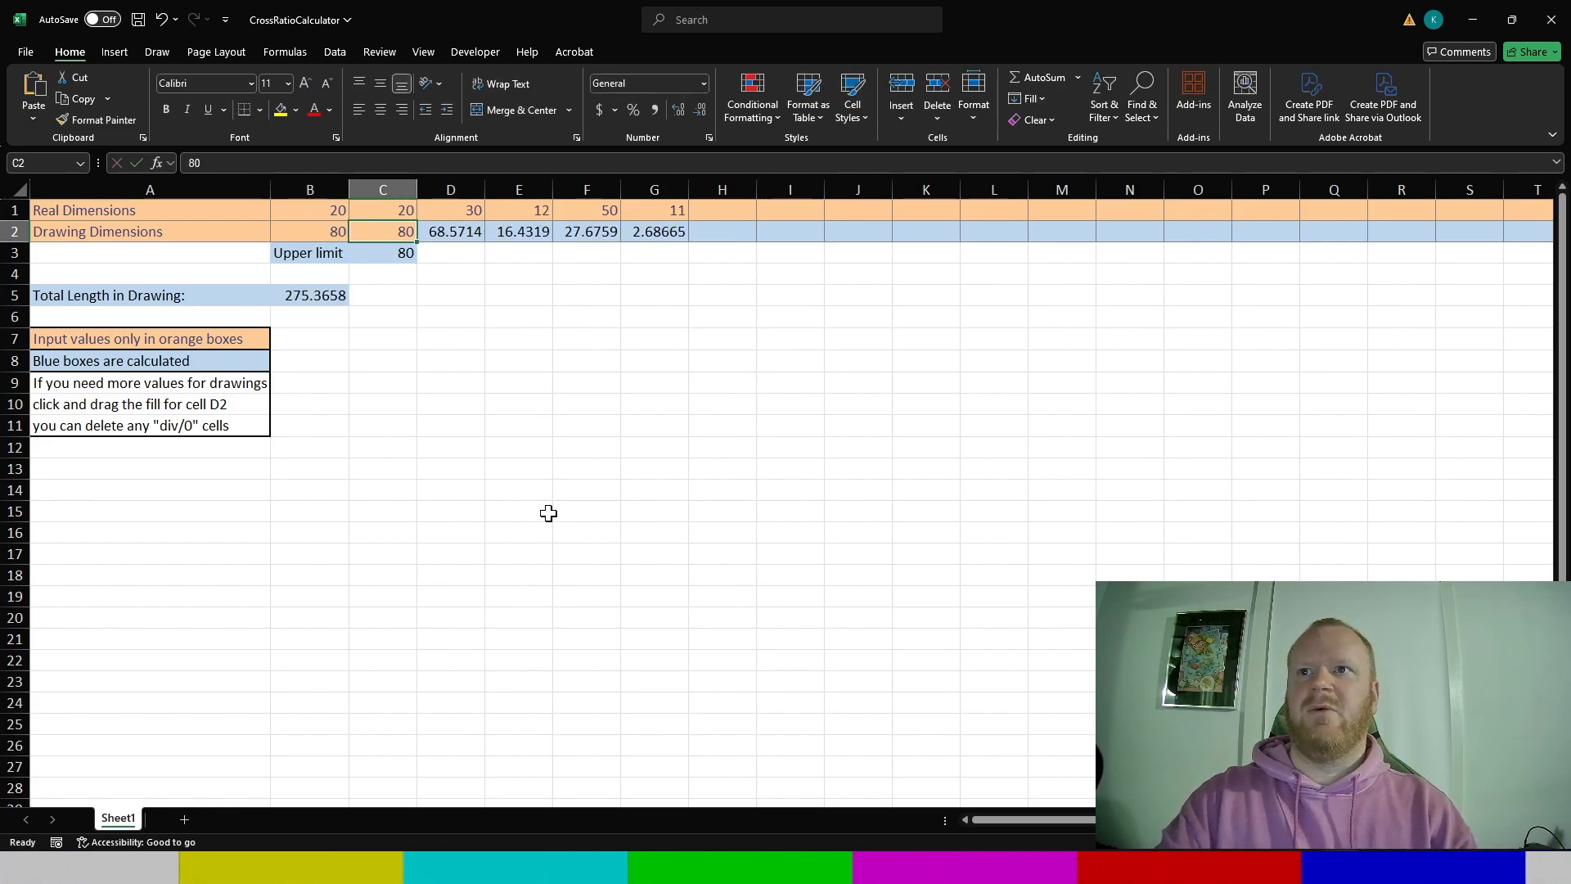
text(60)
key(Tab)
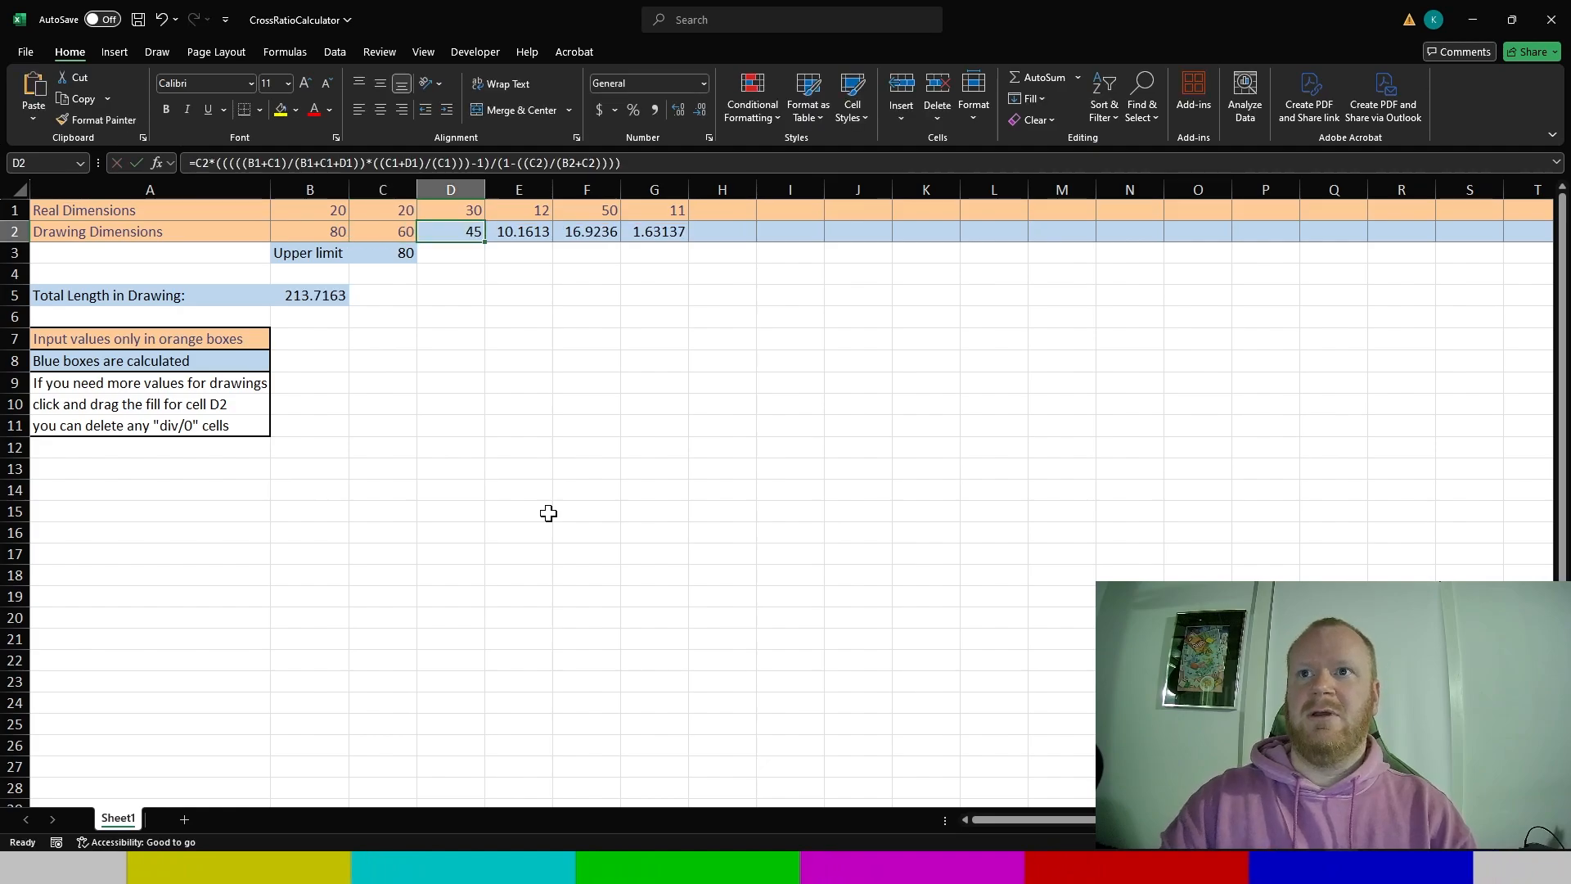
- Check the total length in drawing in B5 with the first two drawing dimensions at 80 and 60
key(Down)
key(Down)
key(Down)
key(Left)
key(Left)
key(Left)
key(Right)
key(Right)
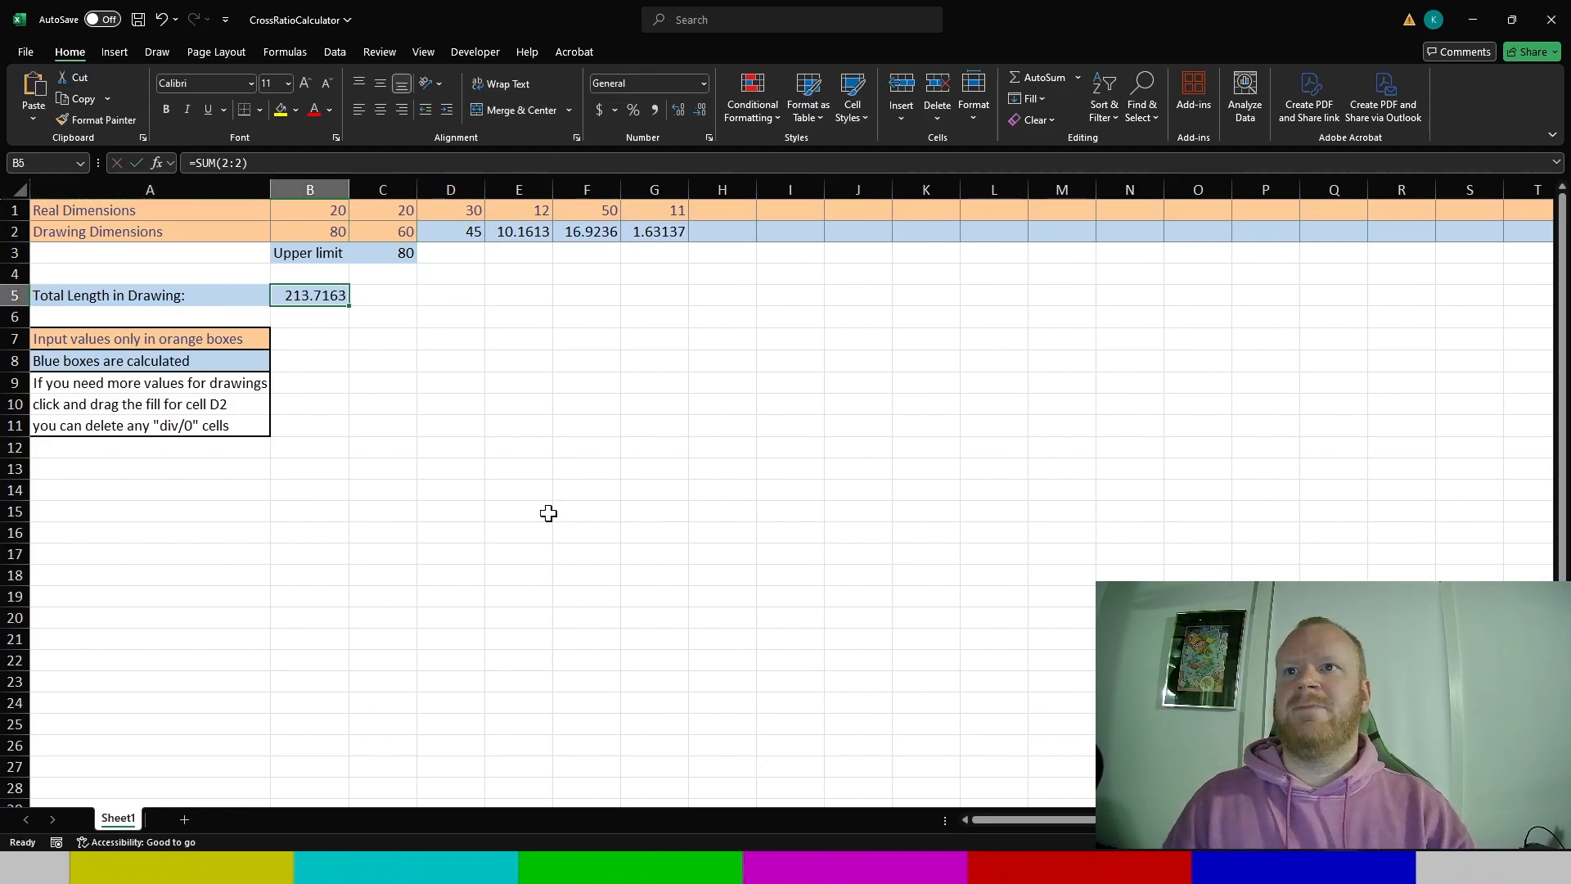
- Set the second drawing dimension in C2 to 70, keeping it below the upper limit in C3
key(Up)
key(Up)
key(Up)
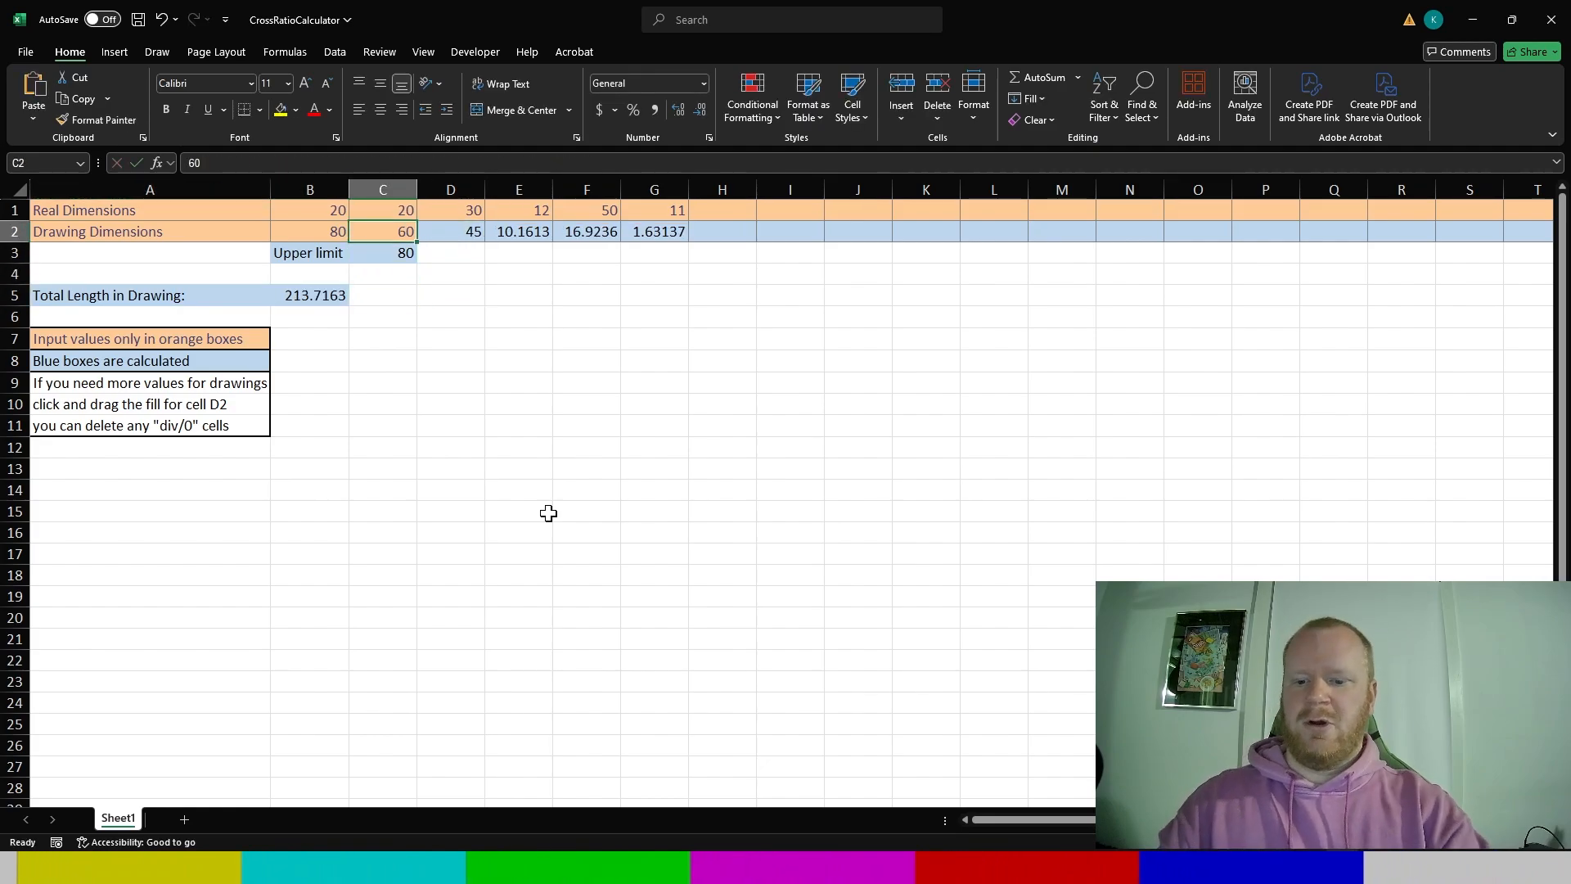
text(70)
key(Return)
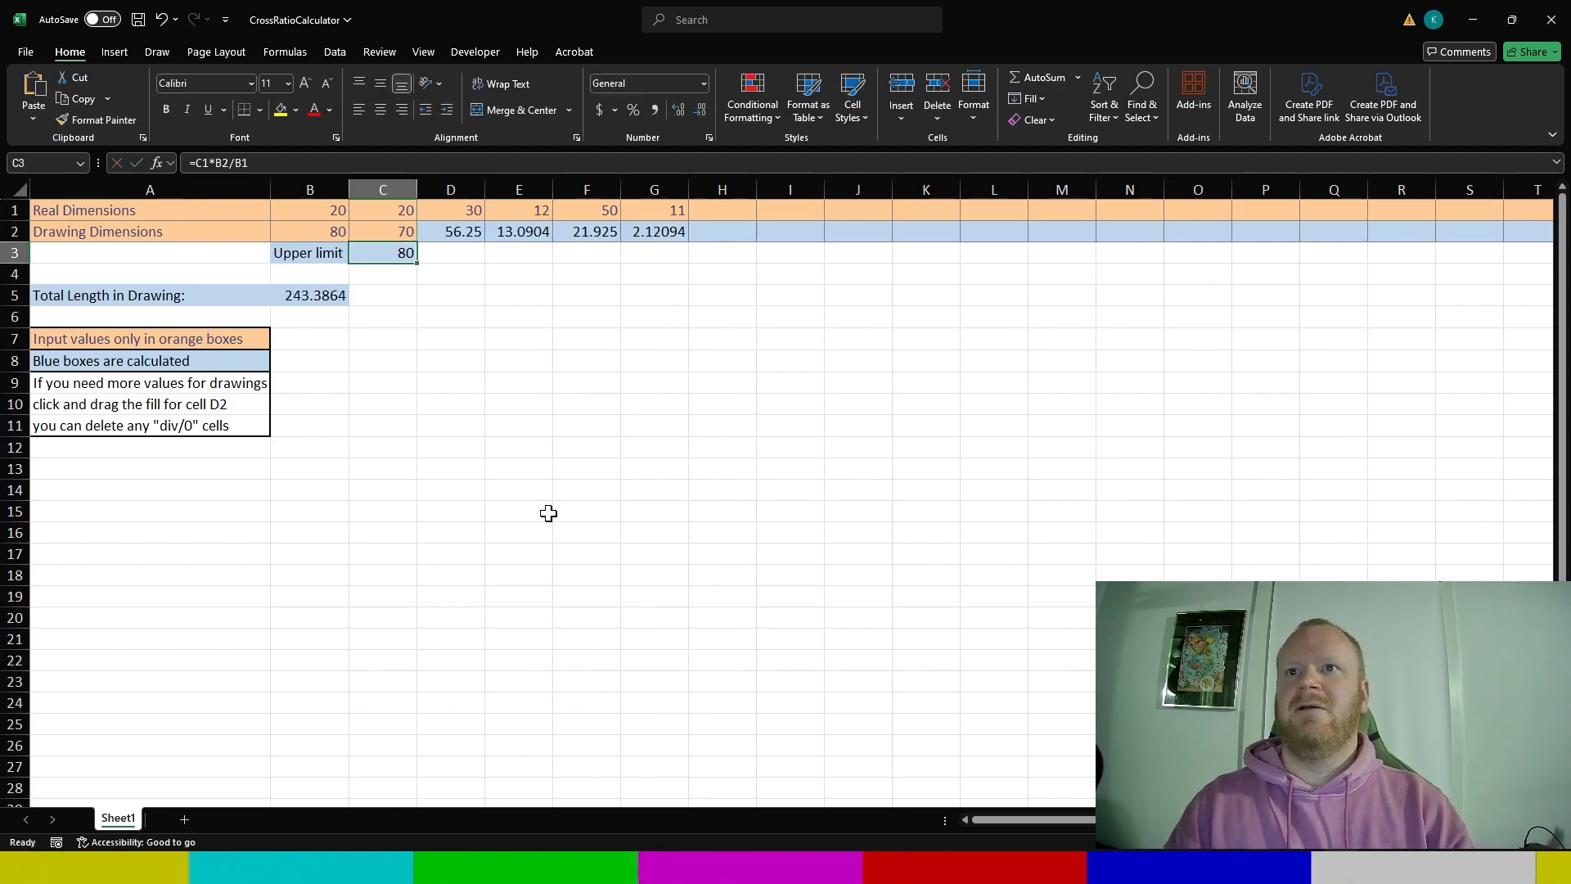
- Examine the recalculated drawing dimensions in row 2 and the total length row with C2 at 70
key(Up)
key(Left)
key(Right)
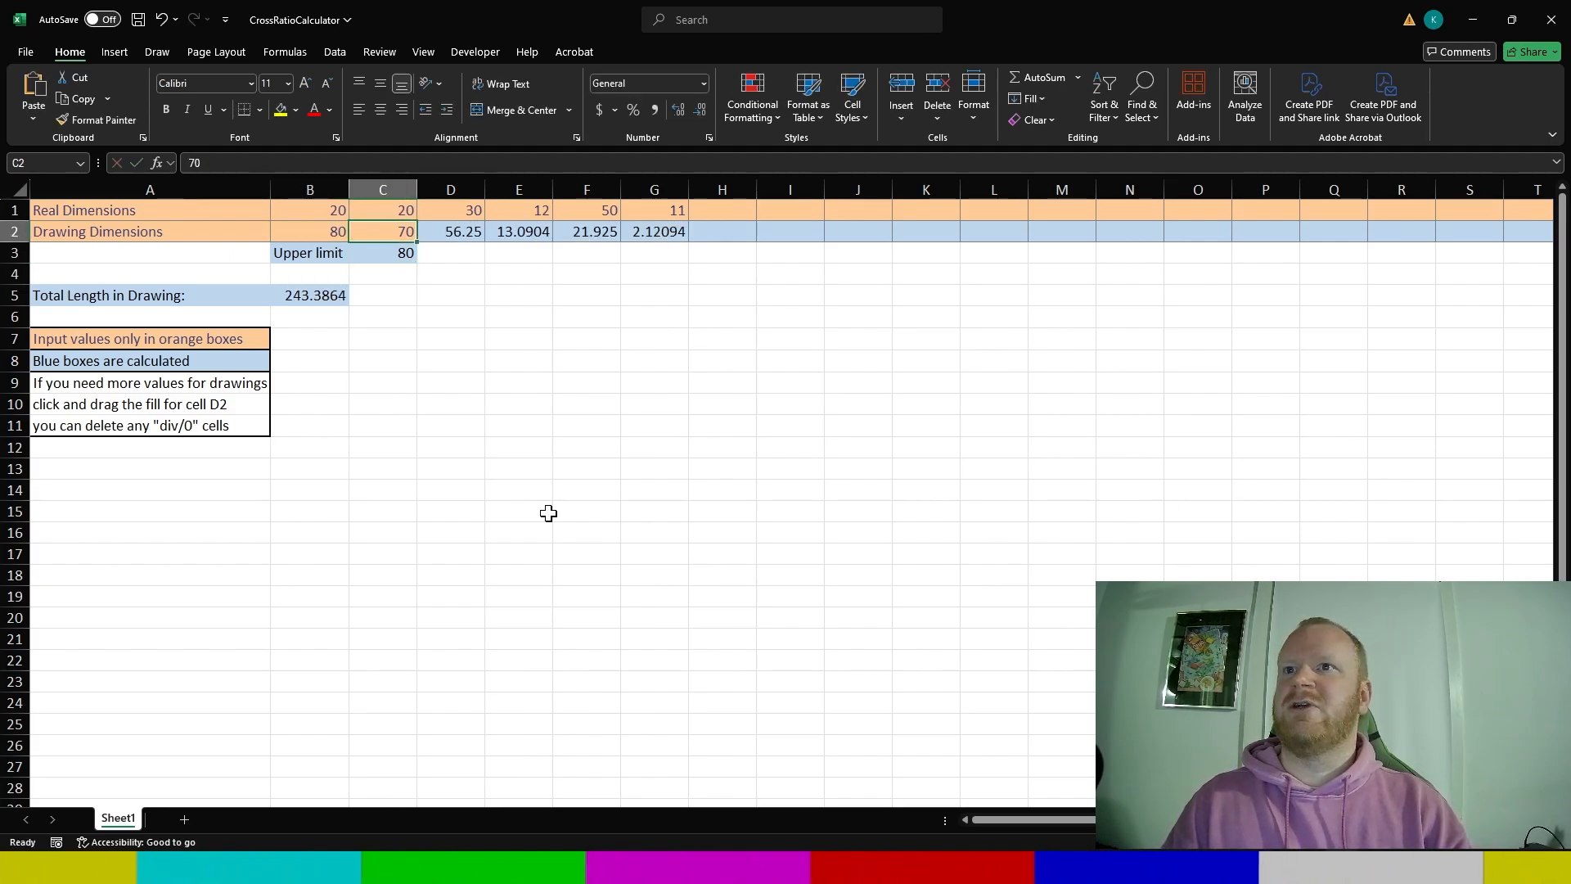
key(Right)
key(Right)
key(Right)
key(Right)
key(Down)
key(Down)
key(Down)
key(Left)
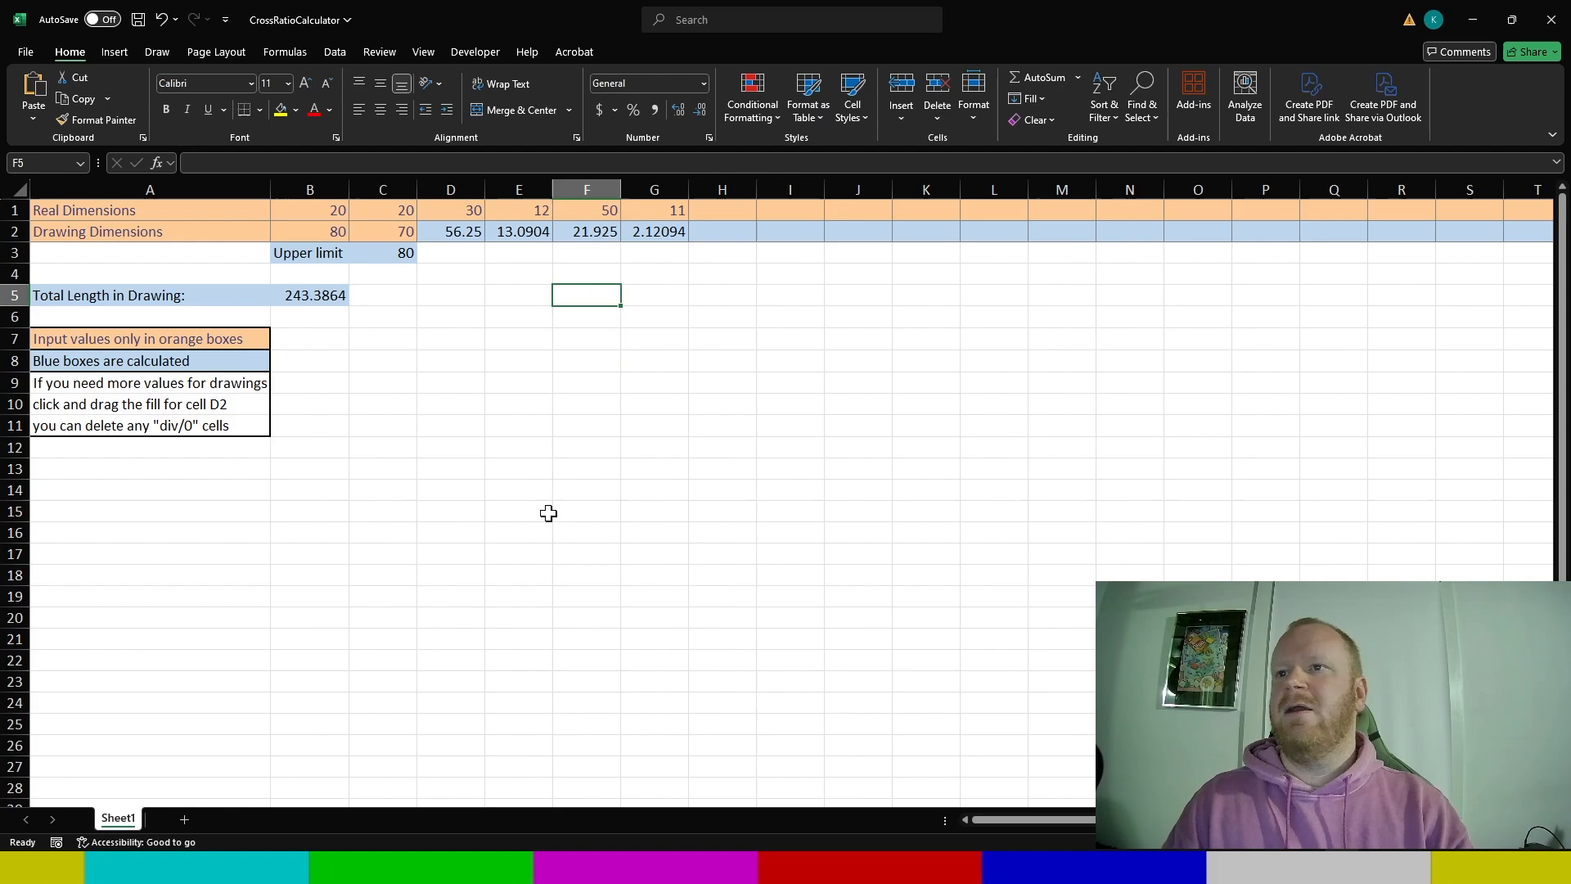
key(Left)
key(Left)
key(Left)
key(Left)
- Review the real dimensions entered across row 1
key(Up)
key(Up)
key(Up)
key(Up)
key(Right)
key(Right)
key(Right)
key(Right)
key(Right)
key(Right)
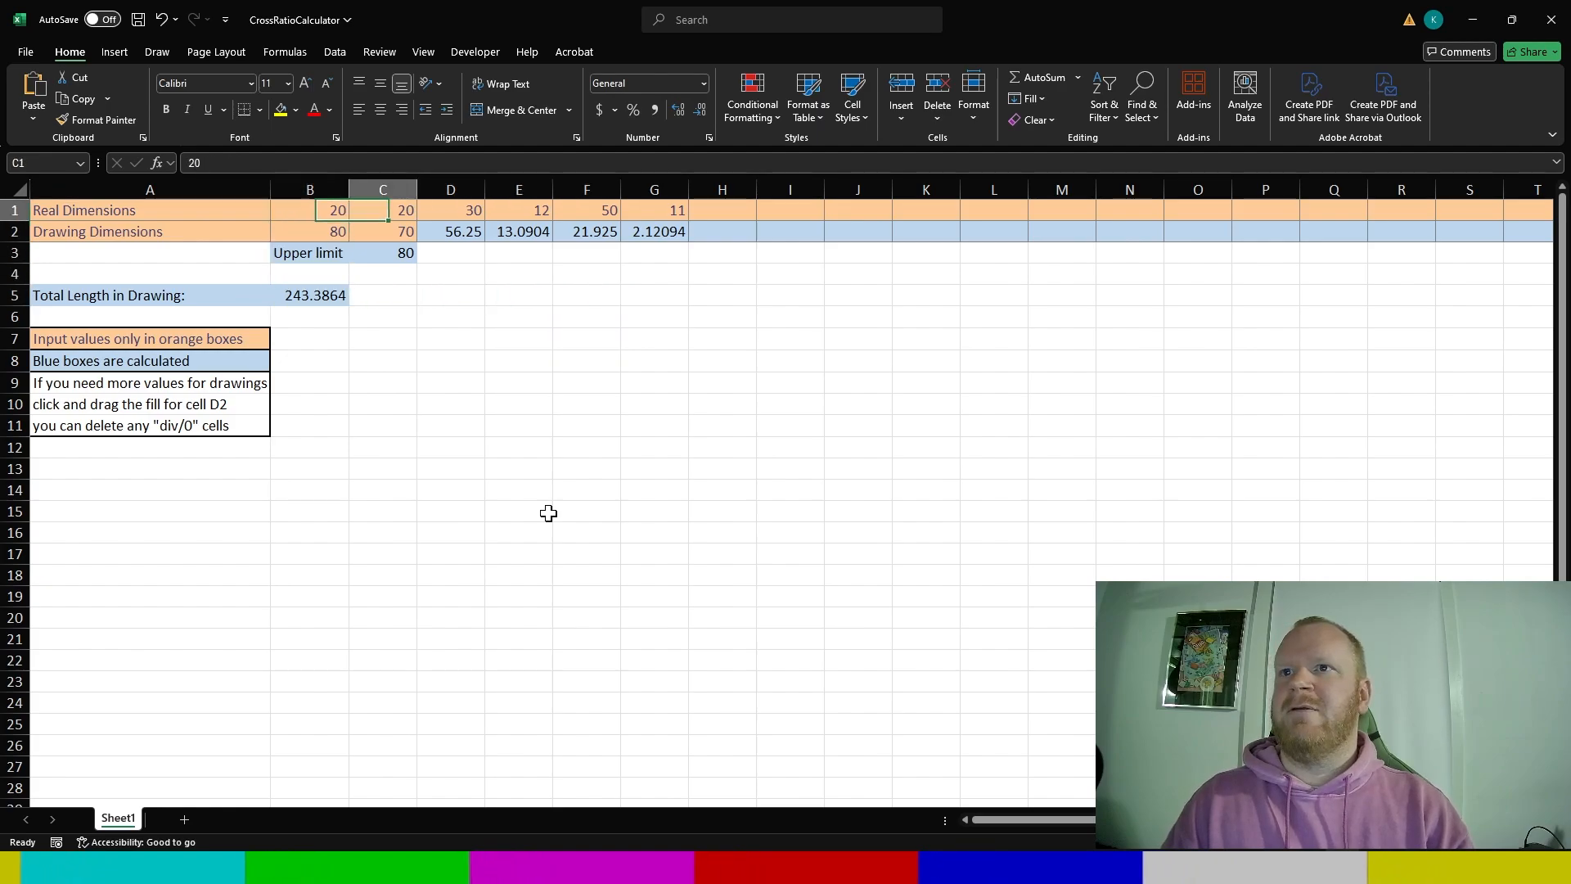
key(Left)
key(Left)
key(Left)
key(Left)
key(Left)
key(Left)
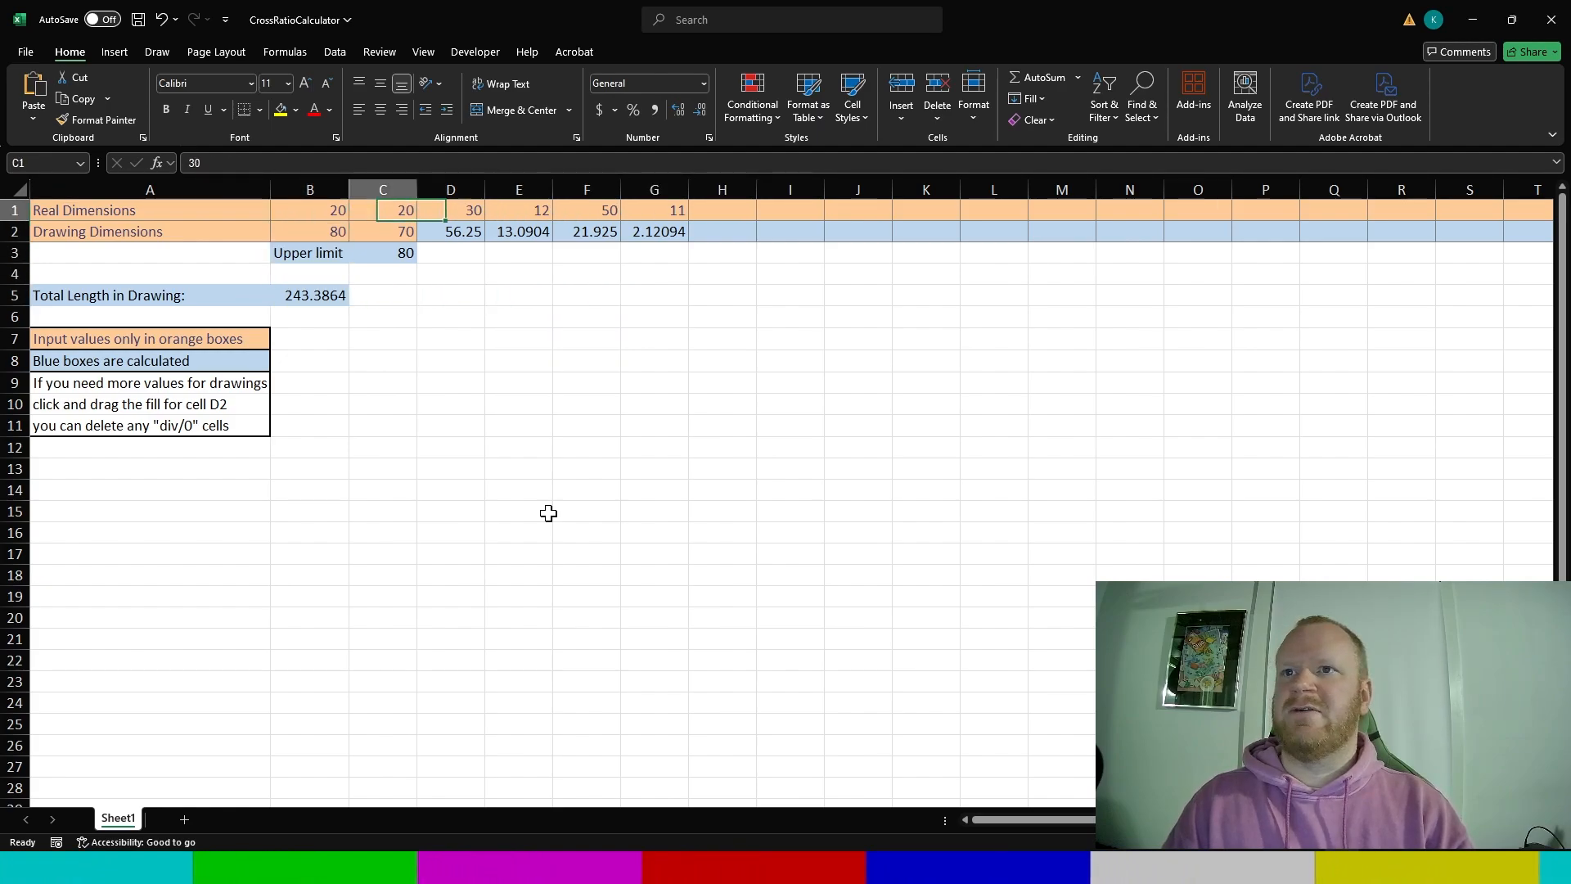
- Review the drawing dimensions in row 2 that correspond to the real dimensions, along with the upper limit row
key(Down)
key(Right)
key(Right)
key(Right)
key(Right)
key(Right)
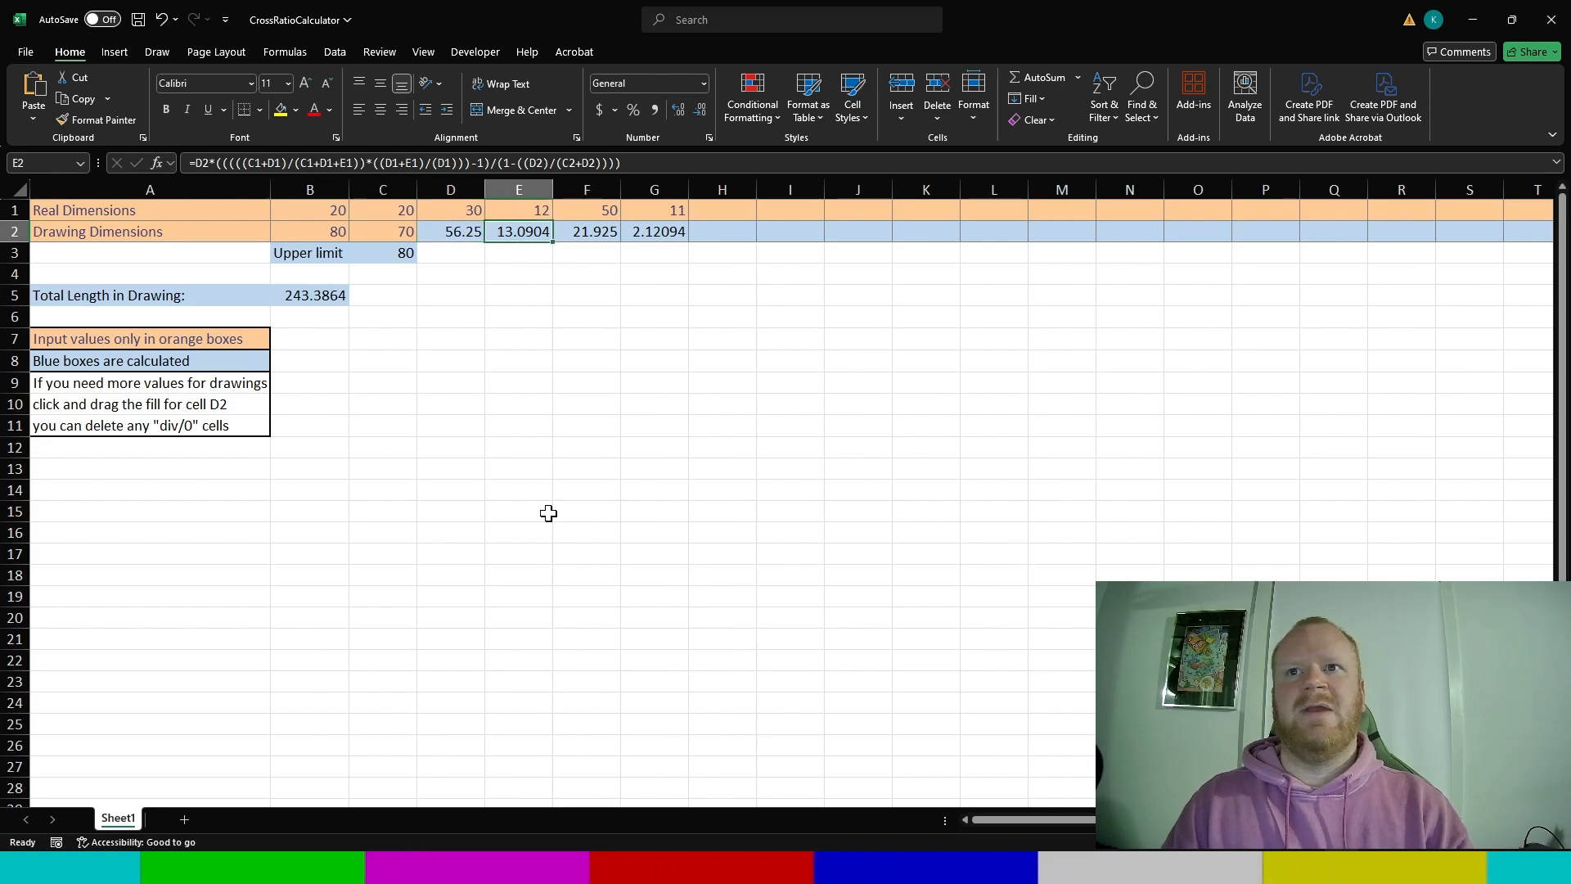
key(Left)
key(Left)
key(Left)
key(Down)
key(Left)
key(Left)
key(Left)
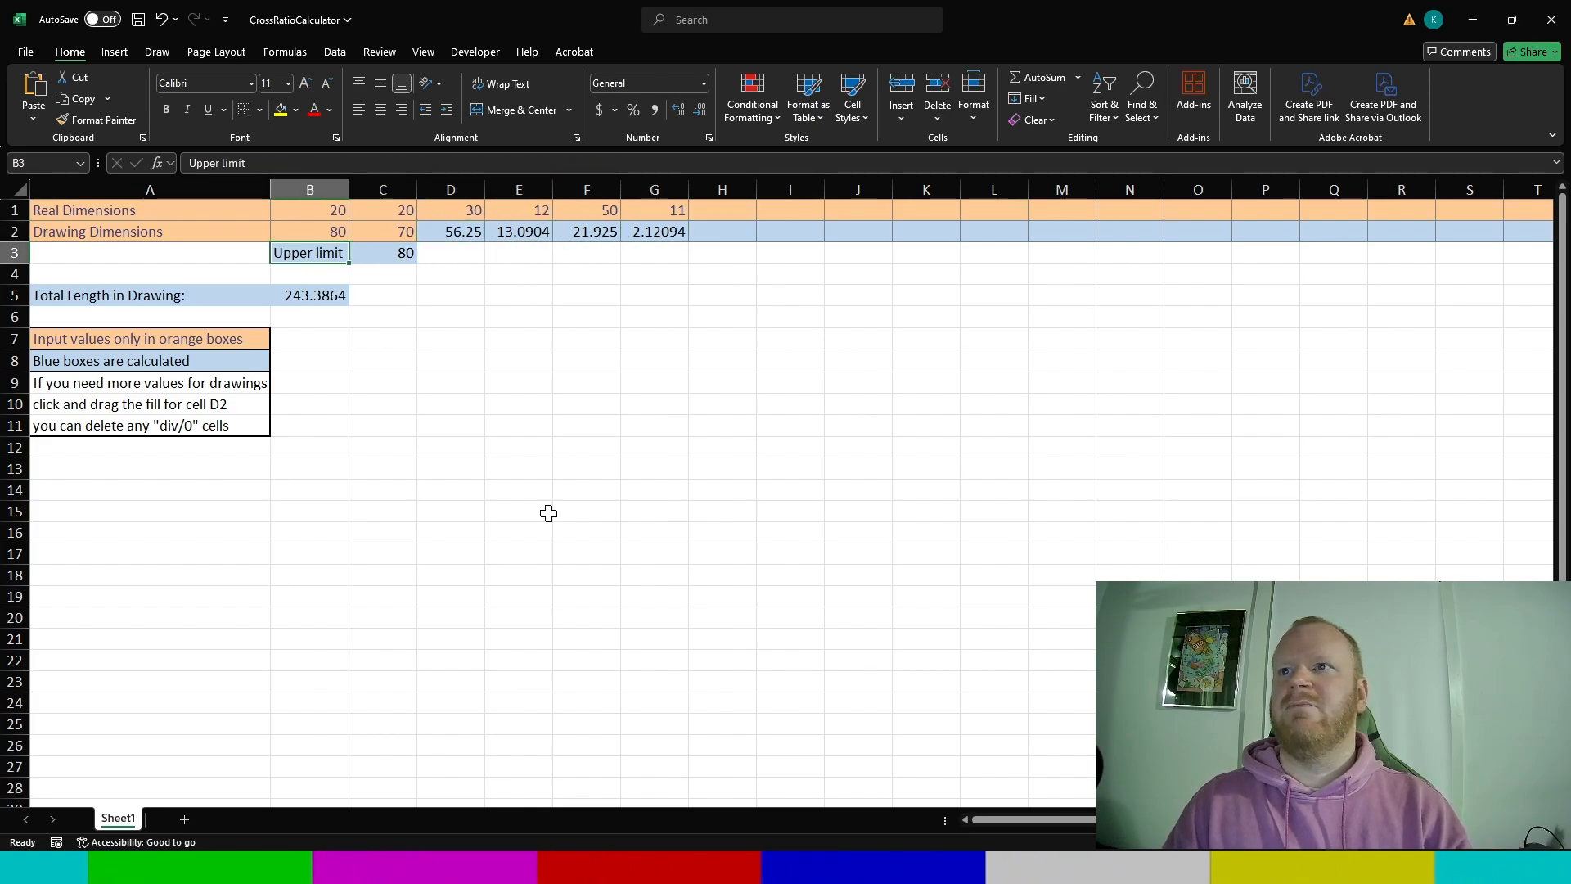
key(Down)
key(Down)
key(Down)
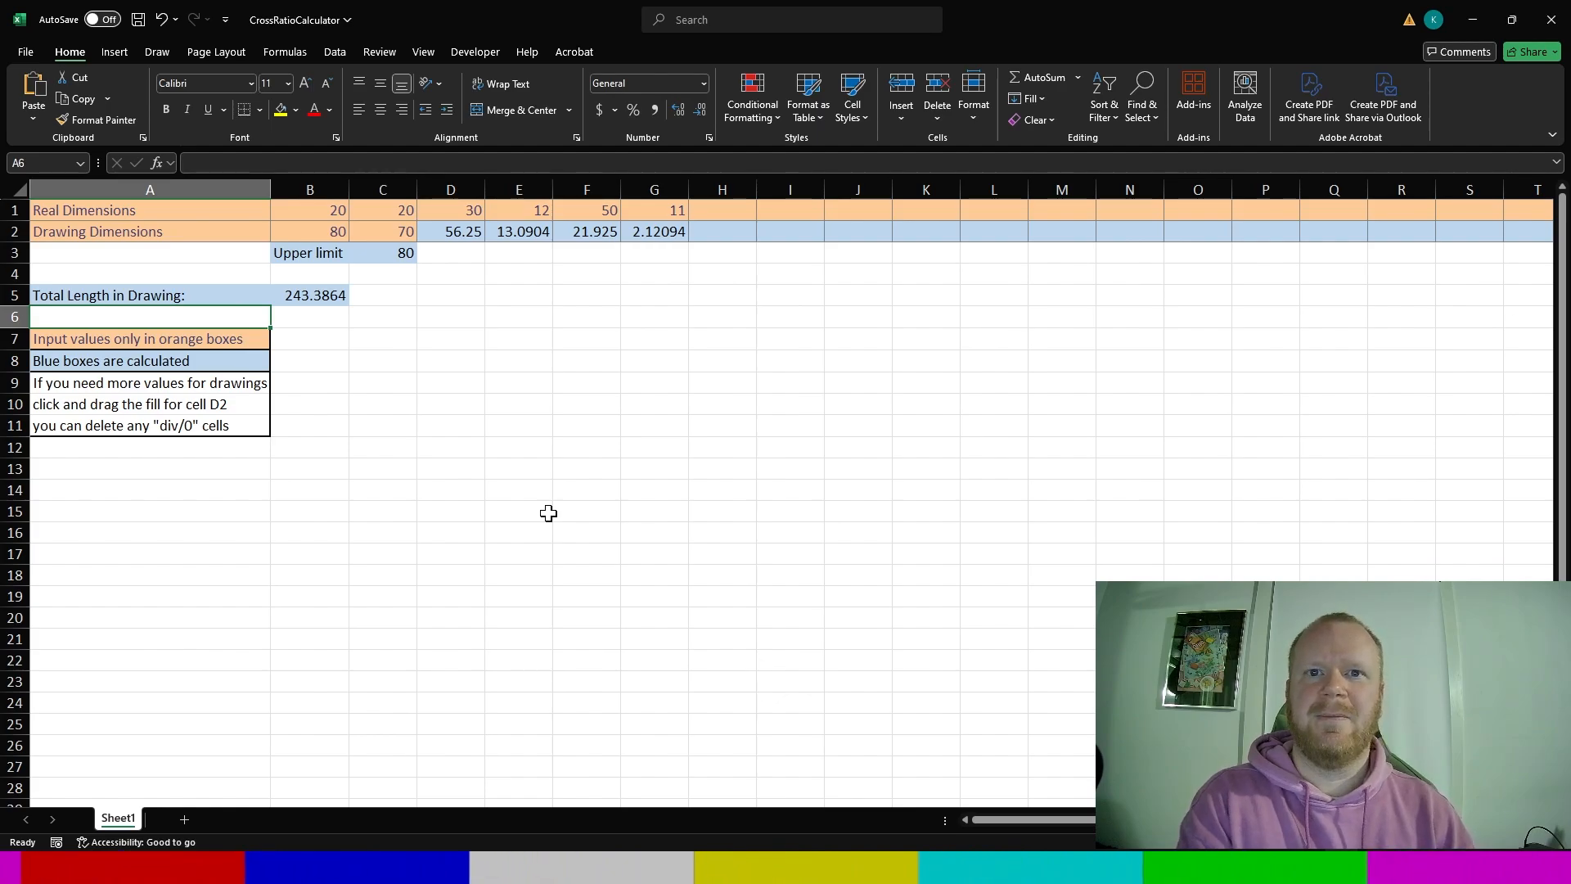
click(609, 867)
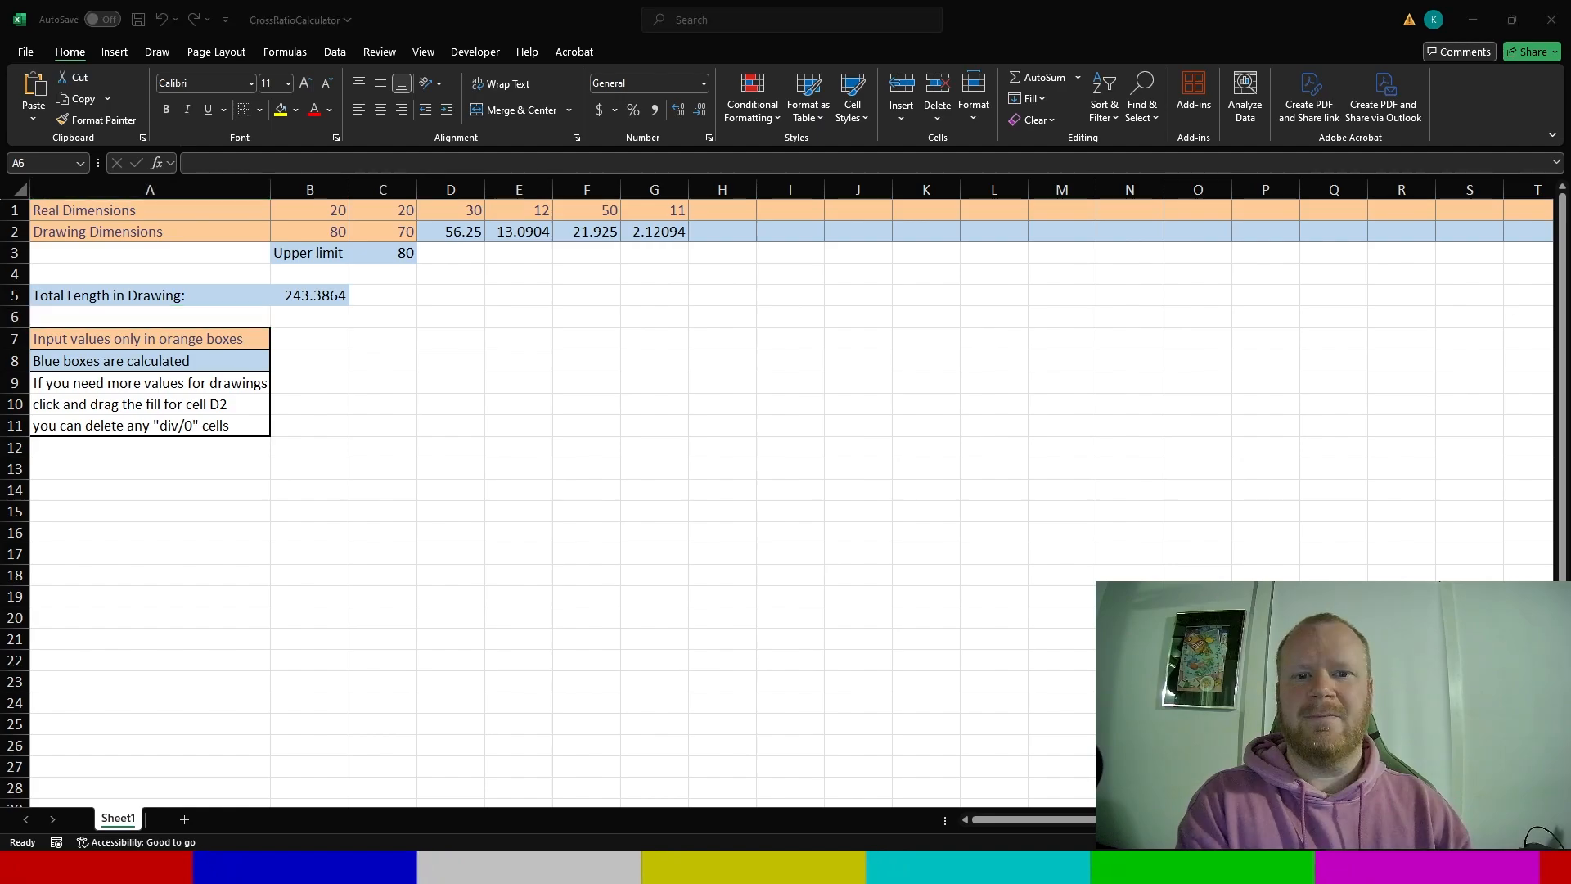